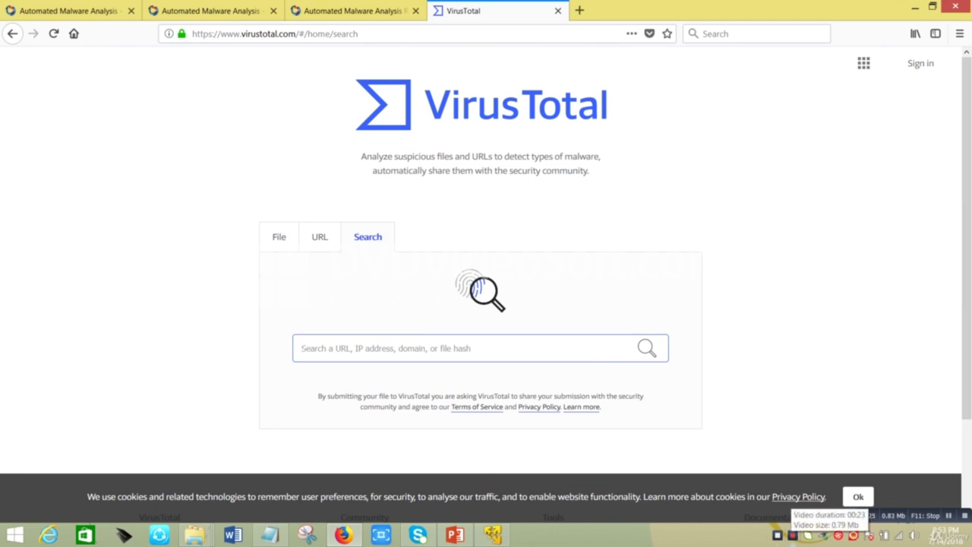
Search VirusTotal for the sample's pasted SHA-256 hash.
{"action": "left_click", "coordinate": [792, 534]}
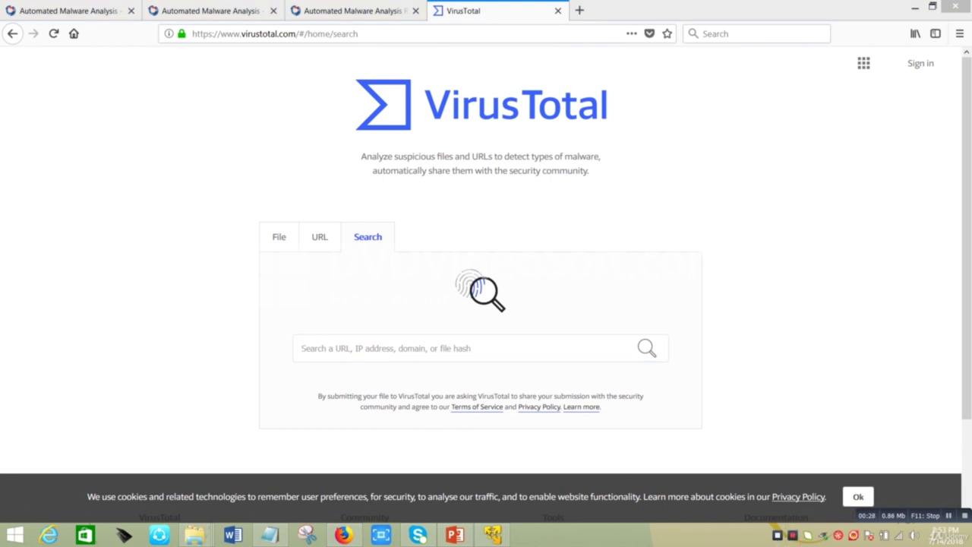
{"action": "key", "text": "alt+Tab"}
{"action": "key", "text": "ctrl+v"}
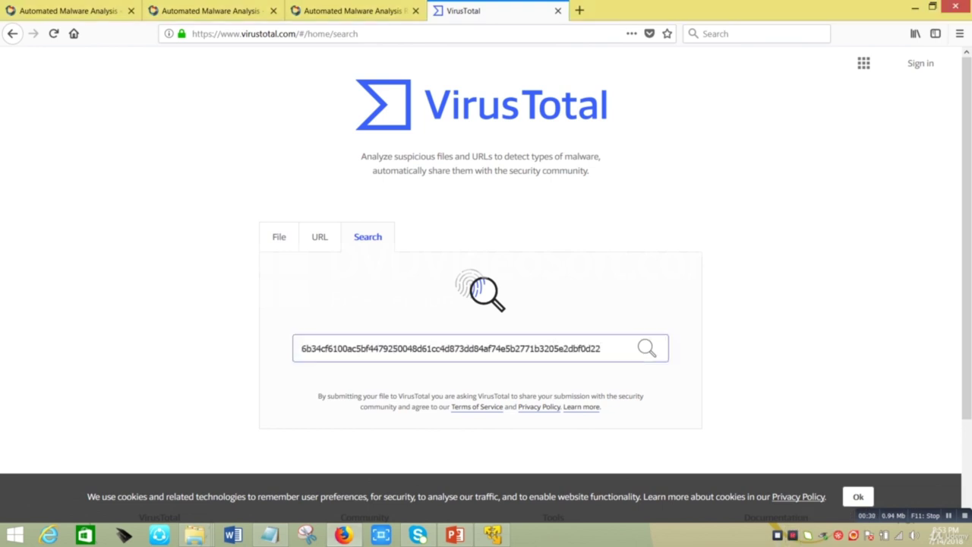
{"action": "key", "text": "Return"}
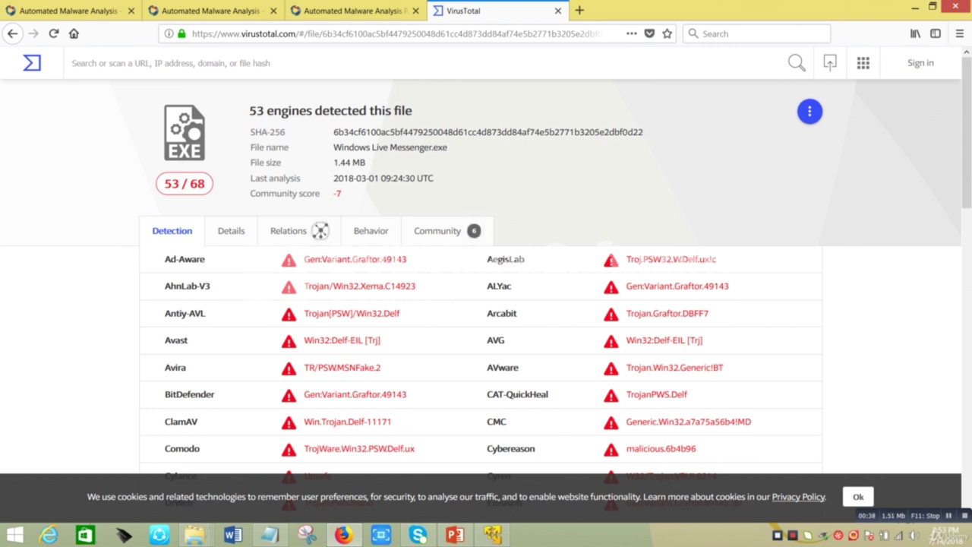
Review the Detection list showing 53 of 68 engines flagging the file, then return to the top.
{"action": "scroll", "coordinate": [486, 303], "scroll_direction": "down", "scroll_amount": 2}
{"action": "scroll", "coordinate": [486, 303], "scroll_direction": "down", "scroll_amount": 3}
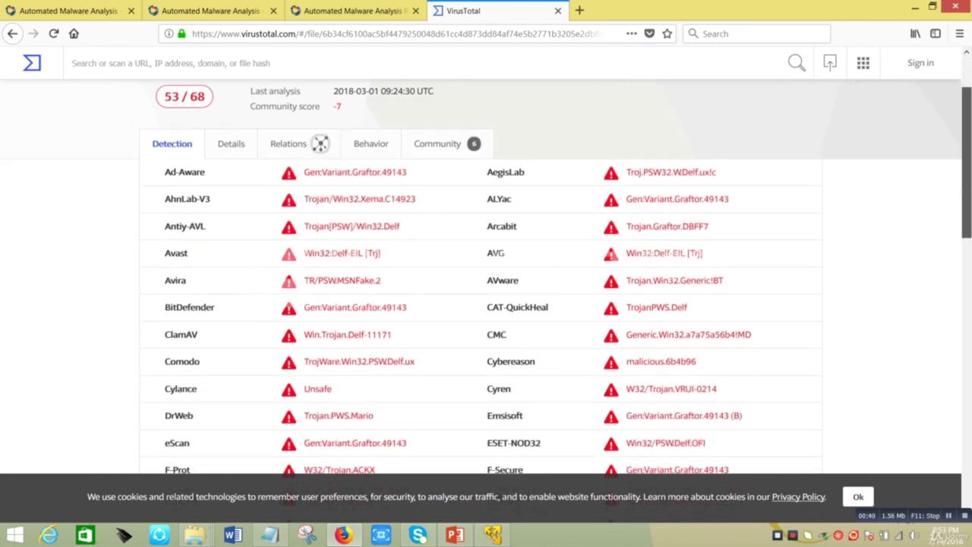
{"action": "scroll", "coordinate": [486, 303], "scroll_direction": "down", "scroll_amount": 1}
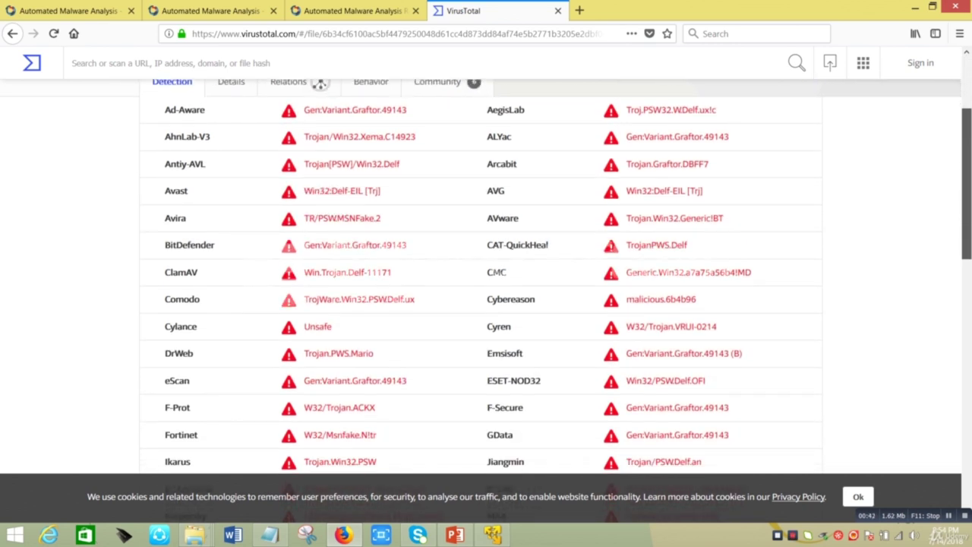
{"action": "scroll", "coordinate": [486, 304], "scroll_direction": "down", "scroll_amount": 5}
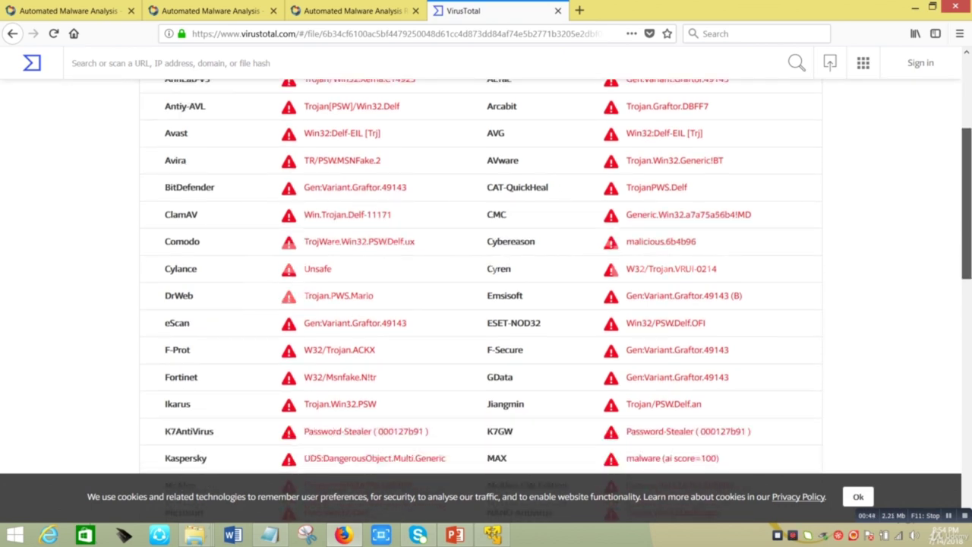
{"action": "scroll", "coordinate": [486, 304], "scroll_direction": "down", "scroll_amount": 2}
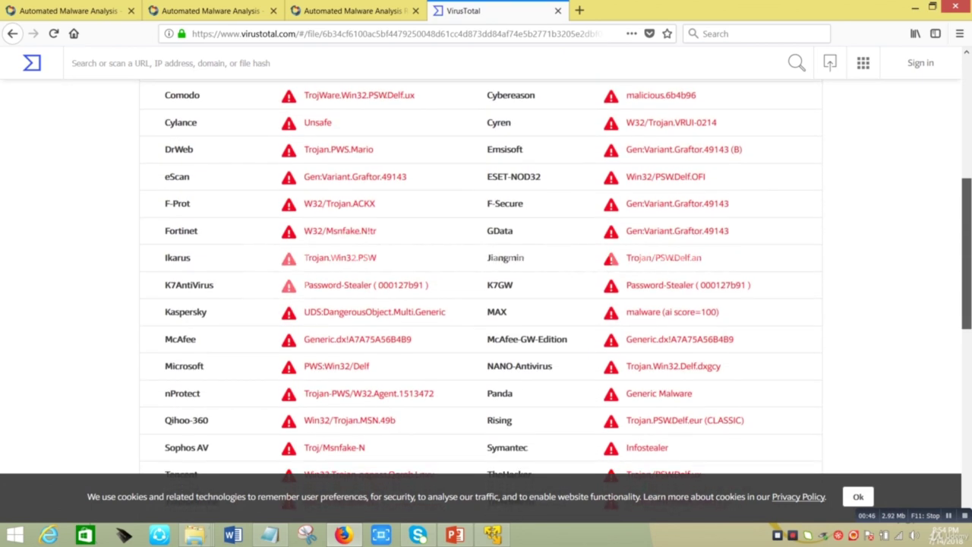
{"action": "scroll", "coordinate": [485, 304], "scroll_direction": "up", "scroll_amount": 10}
{"action": "scroll", "coordinate": [486, 304], "scroll_direction": "down", "scroll_amount": 15}
{"action": "scroll", "coordinate": [486, 304], "scroll_direction": "down", "scroll_amount": 6}
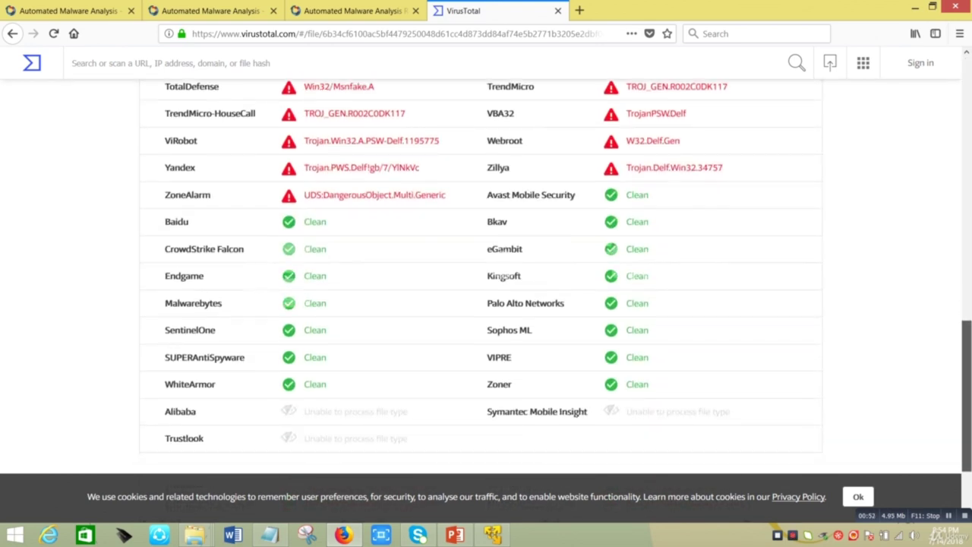
{"action": "key", "text": "Home"}
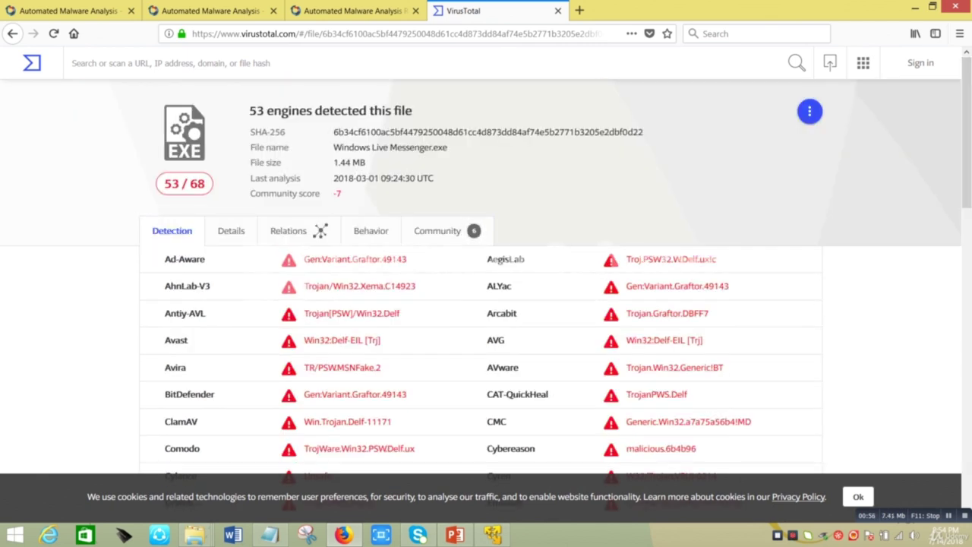
Review the file's detailed properties on the Details tab, then return to the top.
{"action": "left_click", "coordinate": [231, 230]}
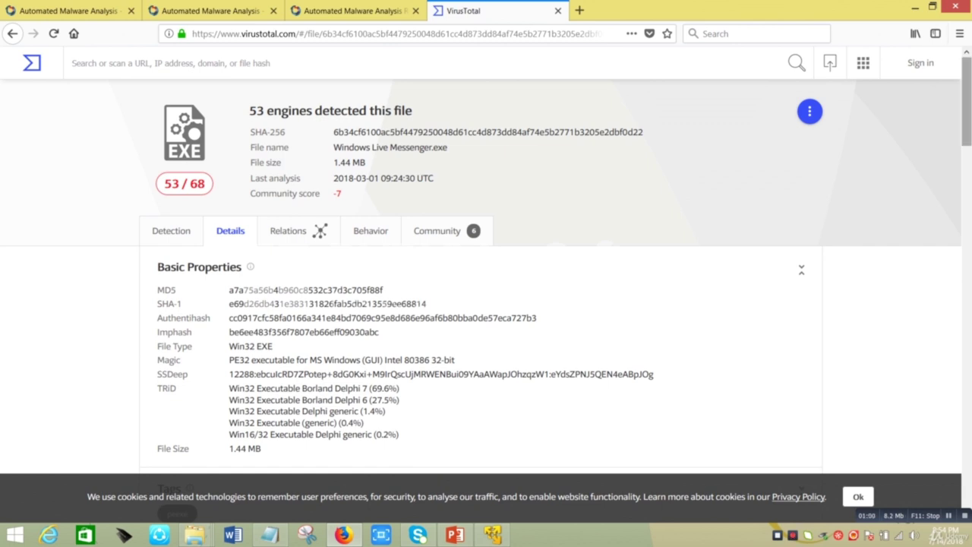
{"action": "scroll", "coordinate": [486, 304], "scroll_direction": "down", "scroll_amount": 3}
{"action": "scroll", "coordinate": [486, 304], "scroll_direction": "down", "scroll_amount": 7}
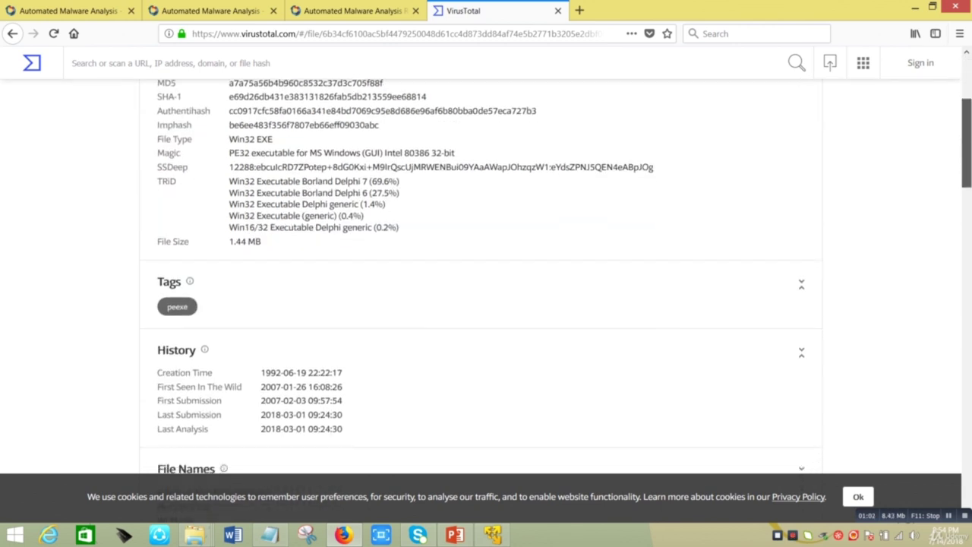
{"action": "scroll", "coordinate": [486, 279], "scroll_direction": "down", "scroll_amount": 4}
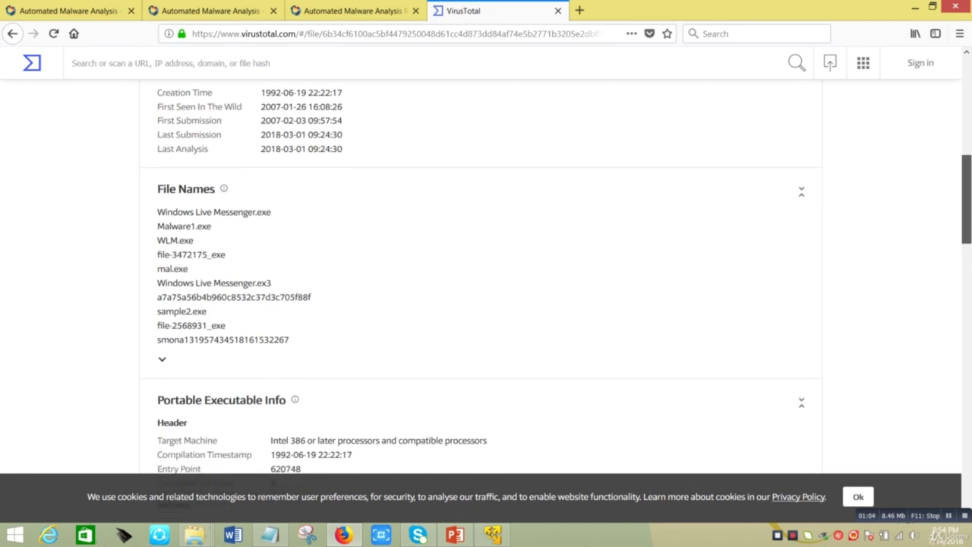
{"action": "scroll", "coordinate": [486, 304], "scroll_direction": "down", "scroll_amount": 10}
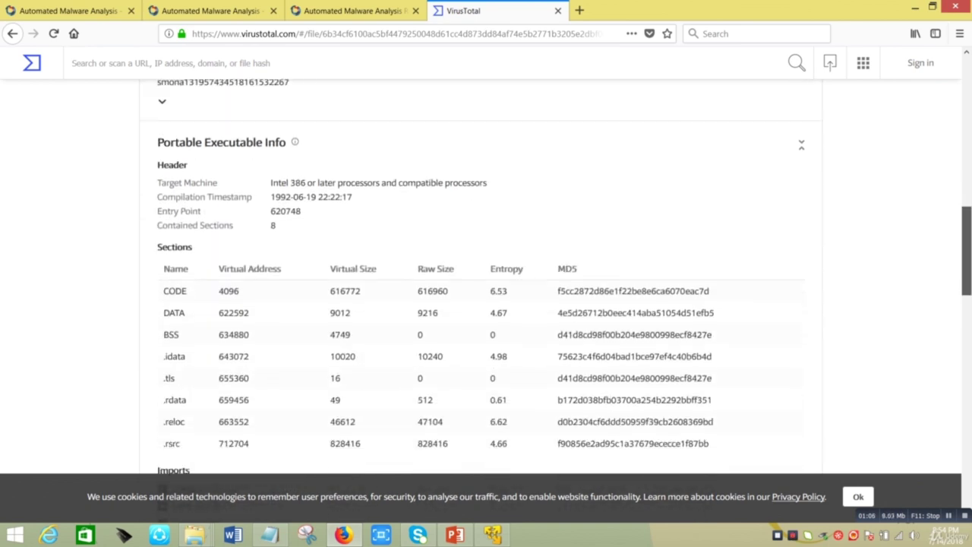
{"action": "scroll", "coordinate": [486, 304], "scroll_direction": "down", "scroll_amount": 5}
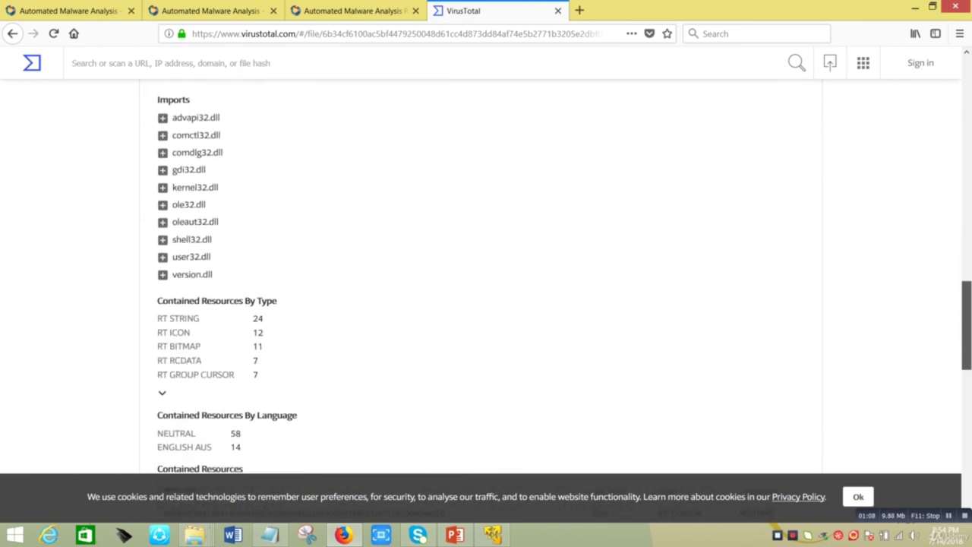
{"action": "scroll", "coordinate": [486, 304], "scroll_direction": "down", "scroll_amount": 3}
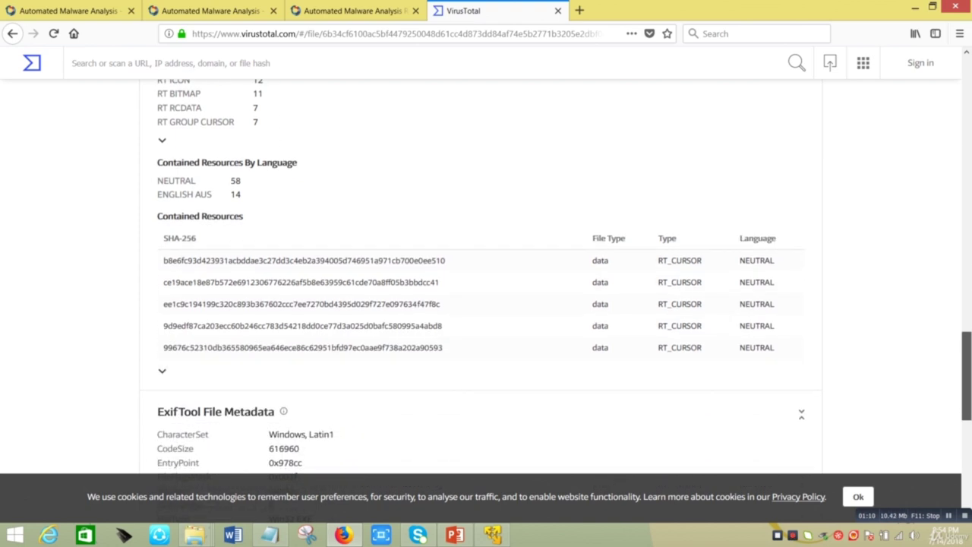
{"action": "key", "text": "Home"}
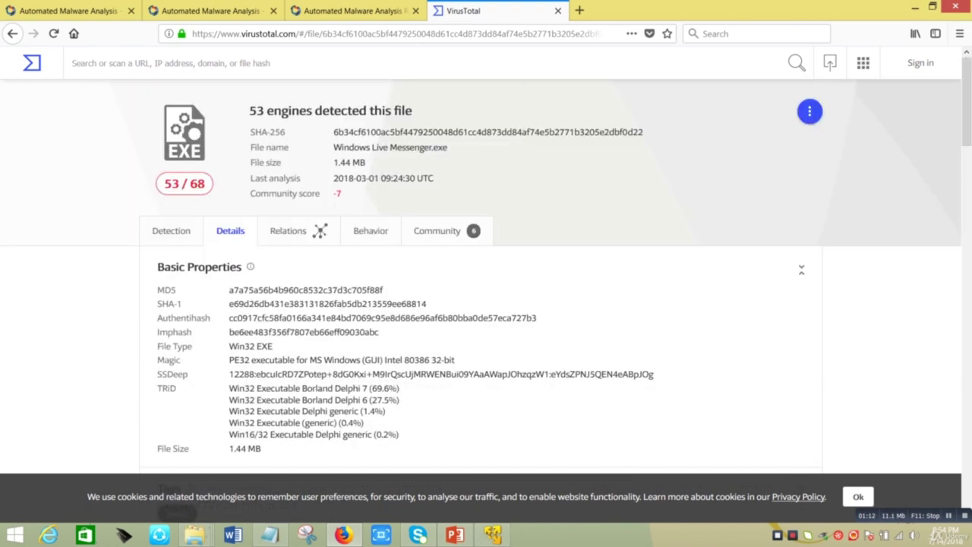
Check the Community votes and comments, then go back to the Joe Sandbox Cloud tab.
{"action": "left_click", "coordinate": [437, 230]}
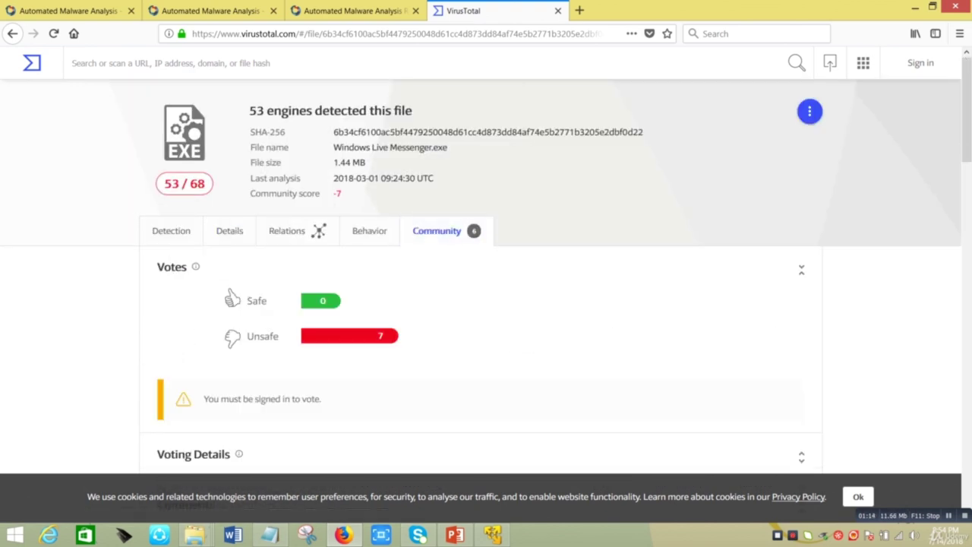
{"action": "scroll", "coordinate": [486, 289], "scroll_direction": "down", "scroll_amount": 9}
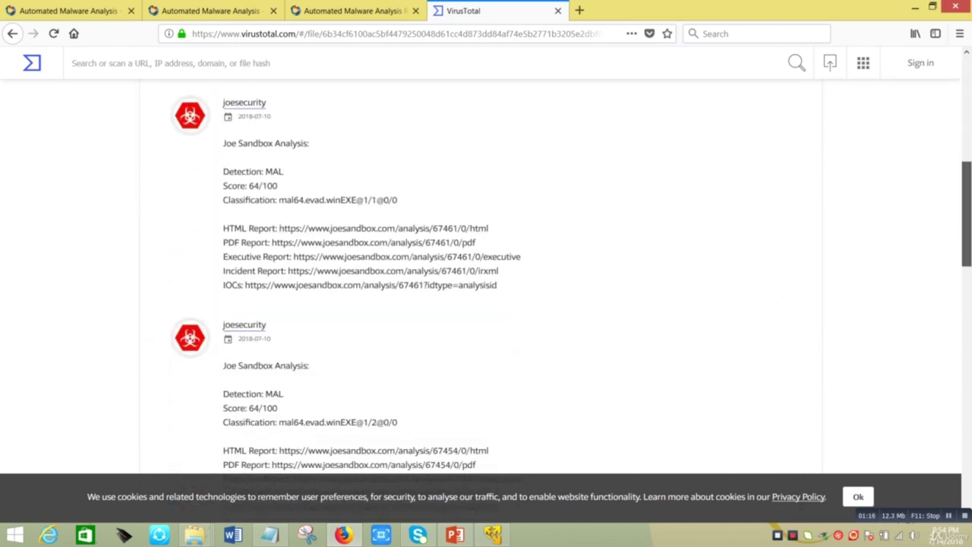
{"action": "scroll", "coordinate": [486, 289], "scroll_direction": "up", "scroll_amount": 10}
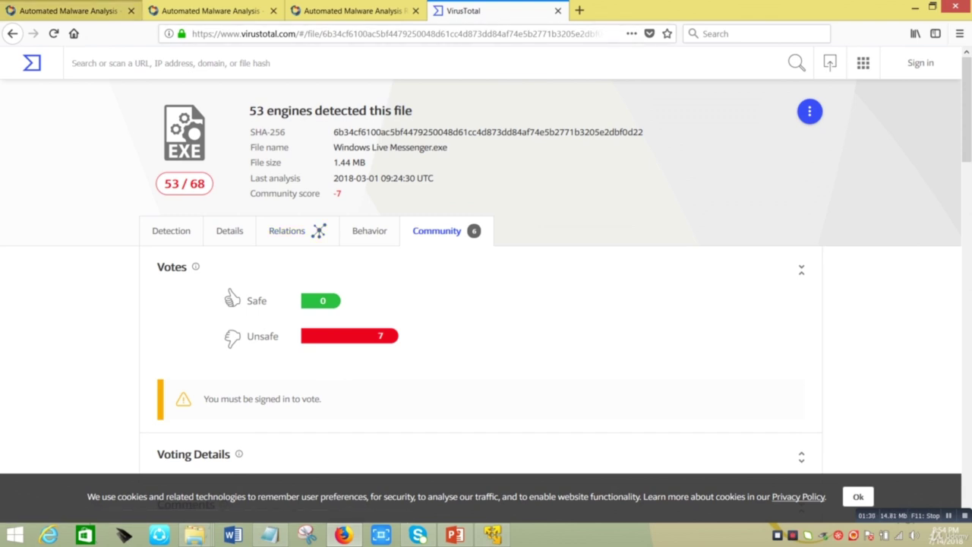
{"action": "left_click", "coordinate": [69, 11]}
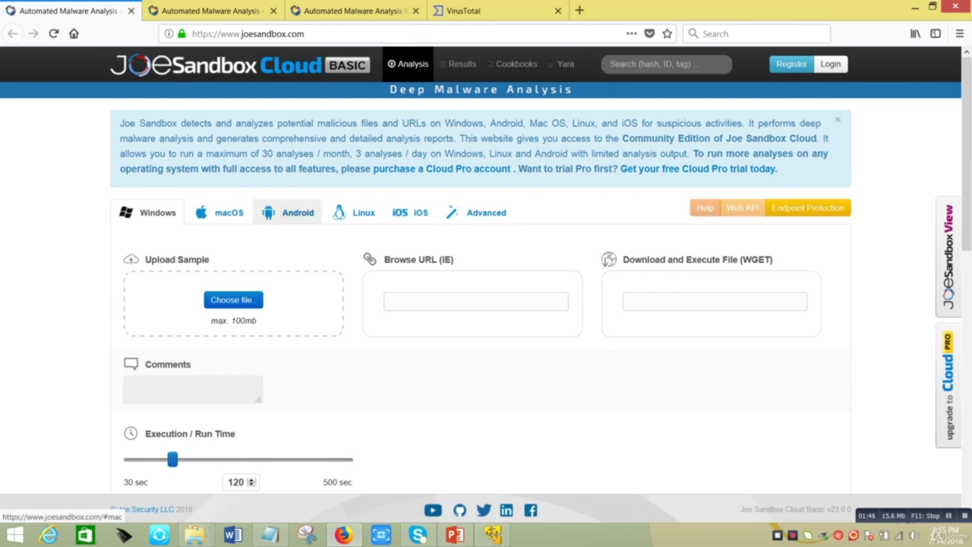
Look over the submission form and the available analysis systems, leaving 3x w7 unchanged.
{"action": "scroll", "coordinate": [486, 304], "scroll_direction": "down", "scroll_amount": 2}
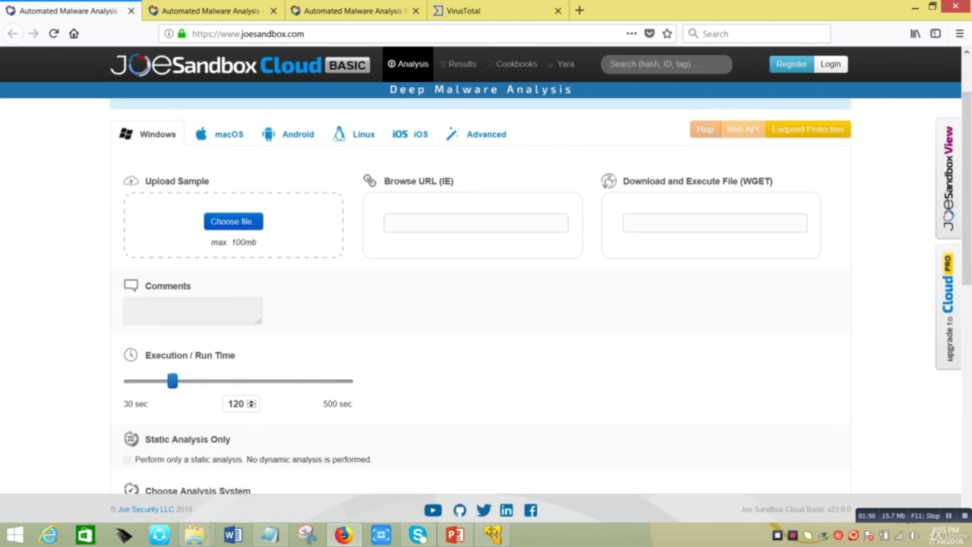
{"action": "scroll", "coordinate": [486, 304], "scroll_direction": "down", "scroll_amount": 3}
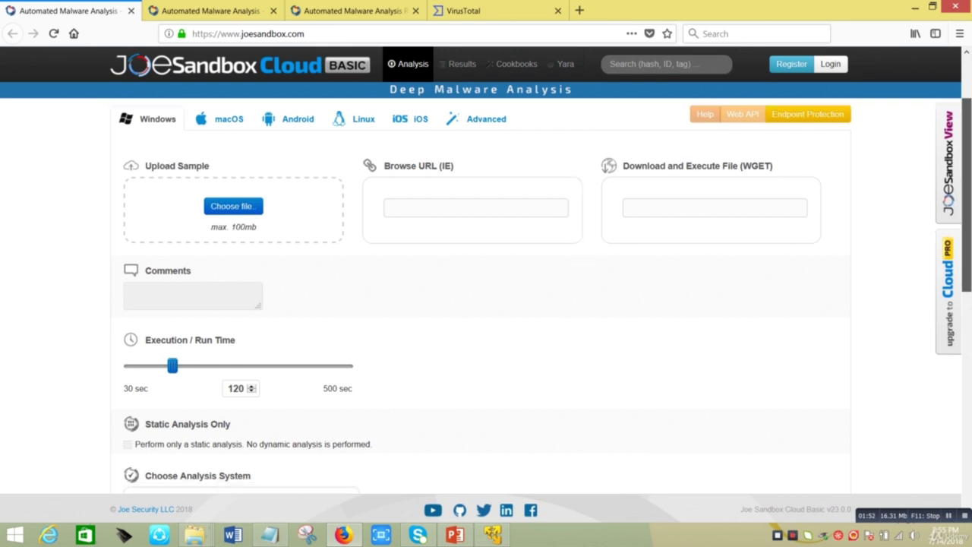
{"action": "scroll", "coordinate": [485, 304], "scroll_direction": "down", "scroll_amount": 4}
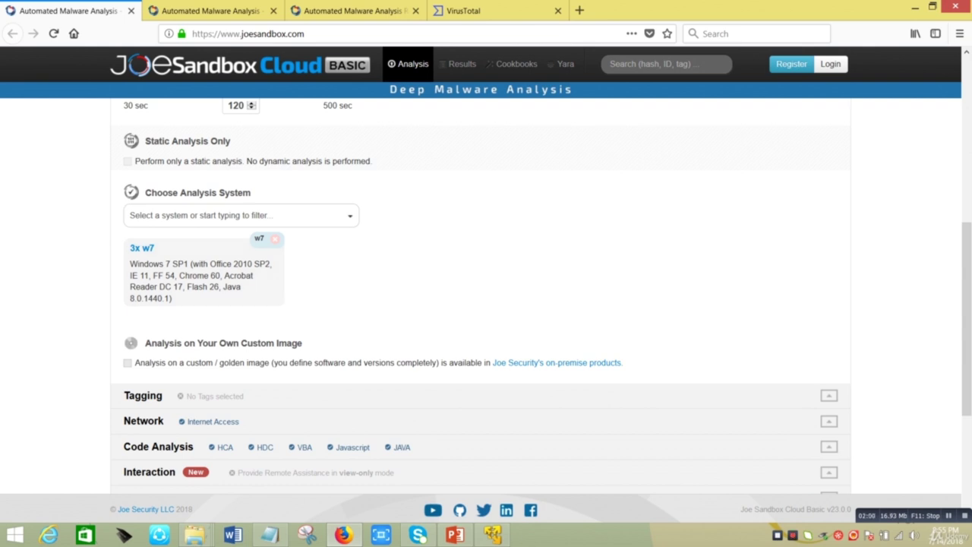
{"action": "left_click", "coordinate": [131, 215]}
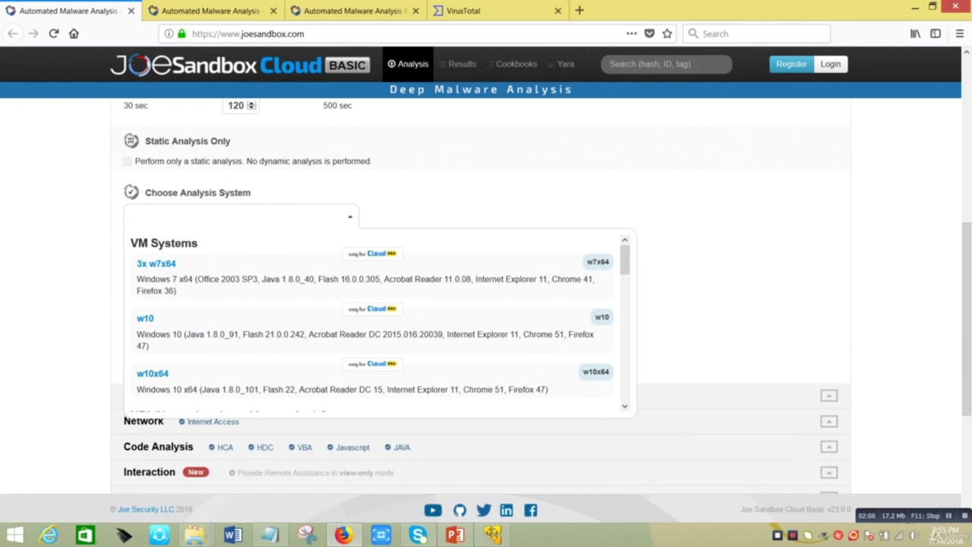
{"action": "key", "text": "Escape"}
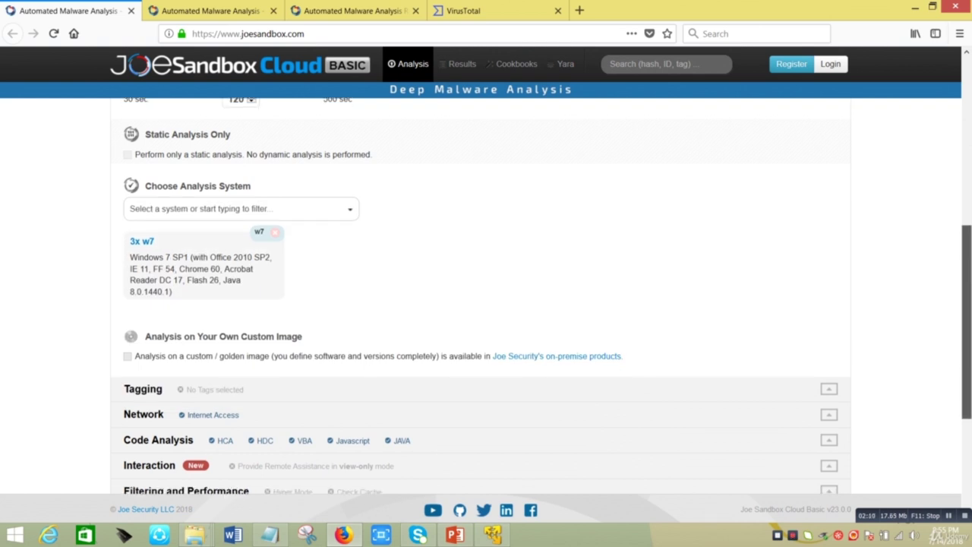
Review the rest of the submission options, then switch to the analysis 40150 results.
{"action": "scroll", "coordinate": [486, 304], "scroll_direction": "down", "scroll_amount": 4}
{"action": "scroll", "coordinate": [541, 308], "scroll_direction": "down", "scroll_amount": 2}
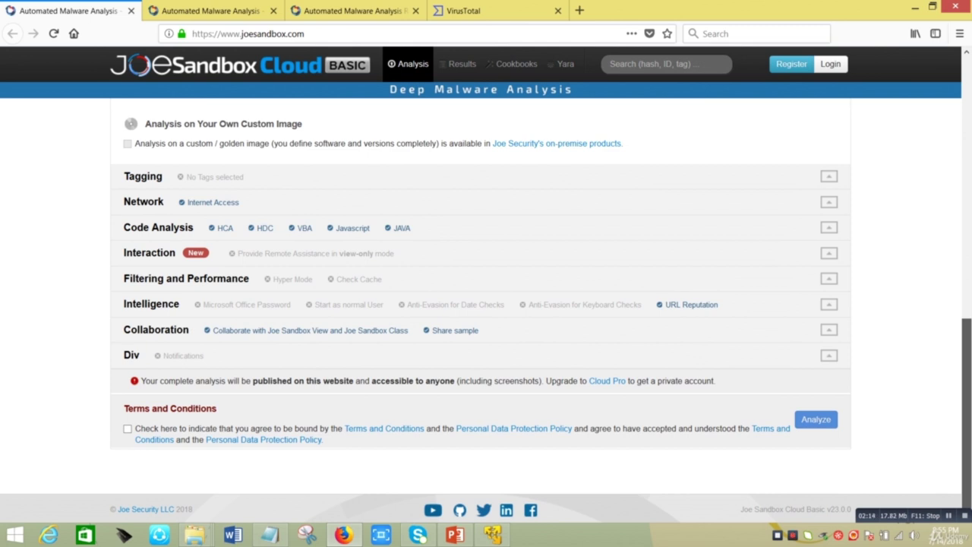
{"action": "scroll", "coordinate": [486, 304], "scroll_direction": "up", "scroll_amount": 5}
{"action": "scroll", "coordinate": [486, 304], "scroll_direction": "down", "scroll_amount": 2}
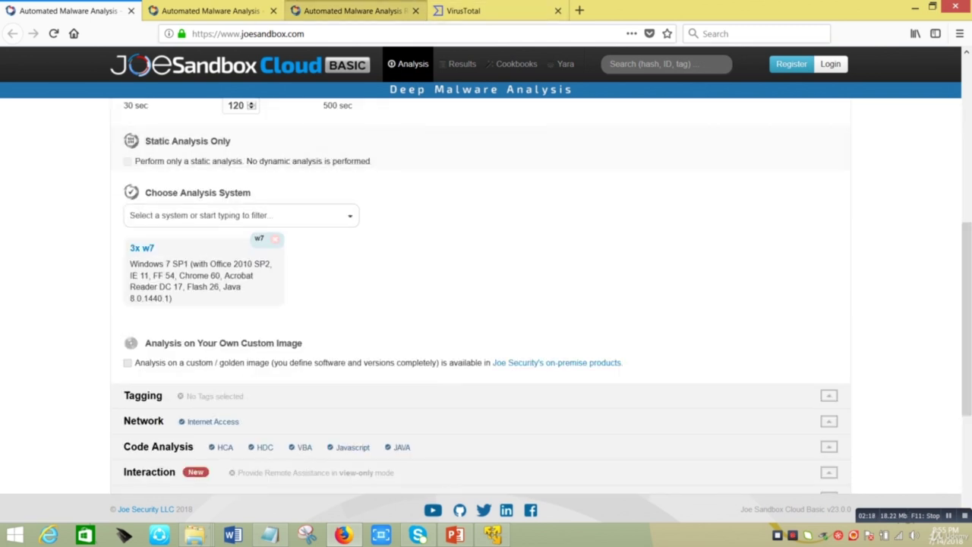
{"action": "key", "text": "ctrl+Tab"}
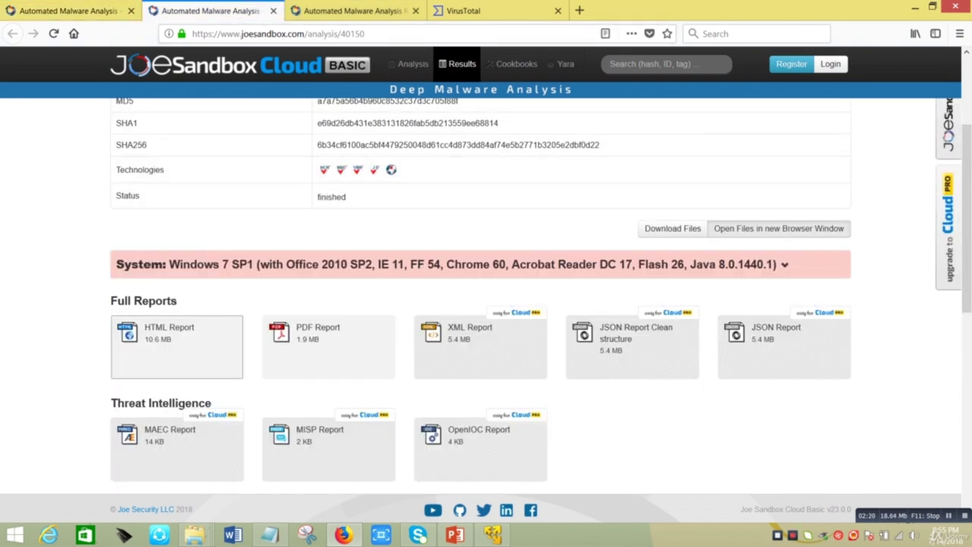
Browse the HTML, PDF, XML and JSON report tiles, then switch to analysis 67461's HTML report.
{"action": "scroll", "coordinate": [485, 304], "scroll_direction": "up", "scroll_amount": 3}
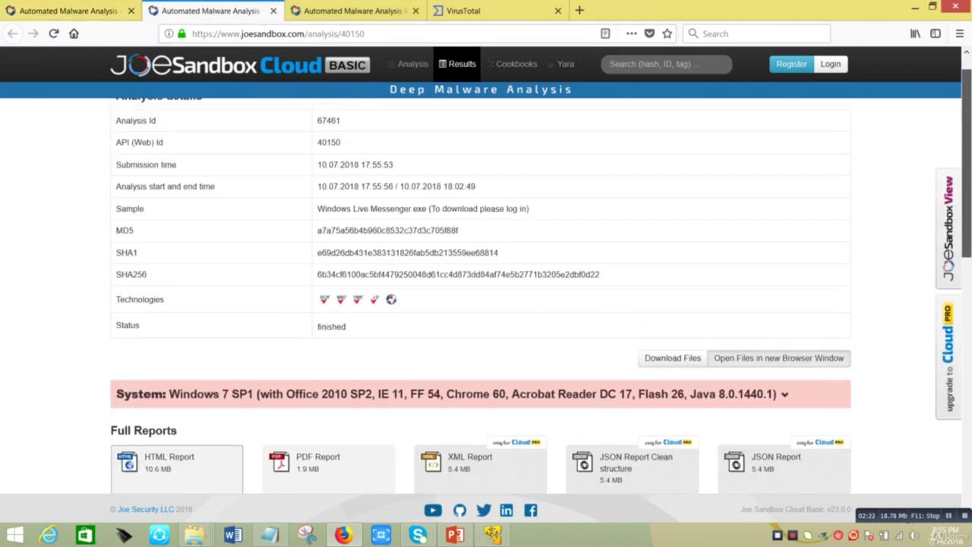
{"action": "scroll", "coordinate": [486, 303], "scroll_direction": "down", "scroll_amount": 5}
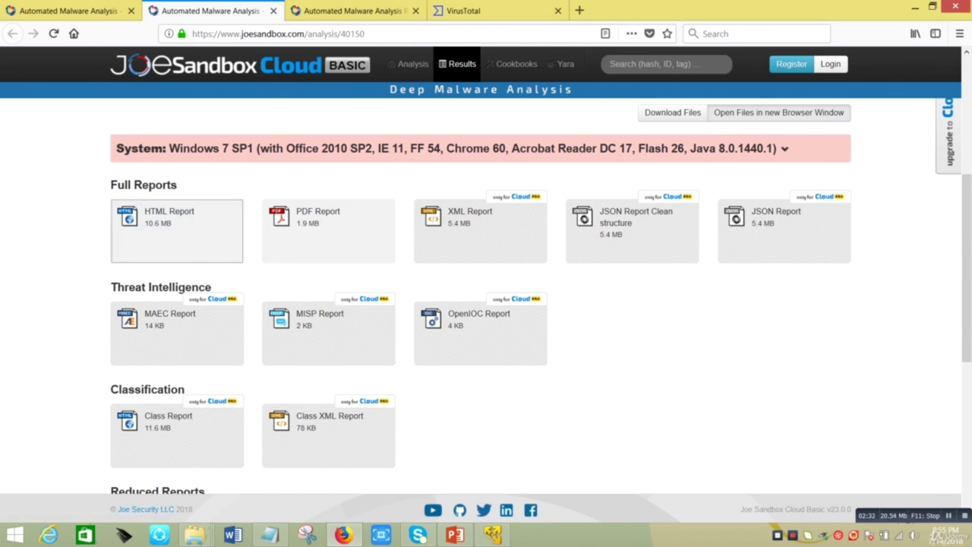
{"action": "scroll", "coordinate": [965, 266], "scroll_direction": "down", "scroll_amount": 1}
{"action": "scroll", "coordinate": [966, 304], "scroll_direction": "down", "scroll_amount": 5}
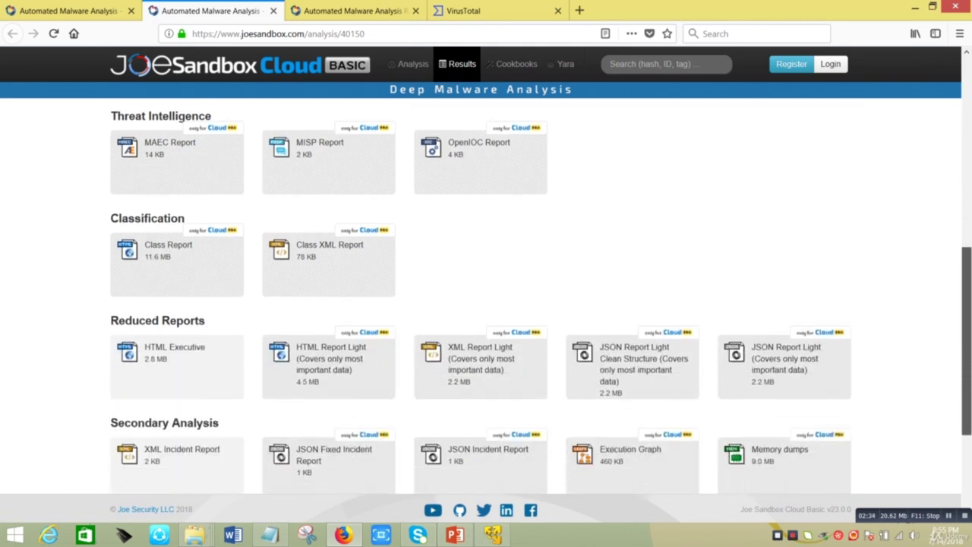
{"action": "scroll", "coordinate": [486, 304], "scroll_direction": "down", "scroll_amount": 2}
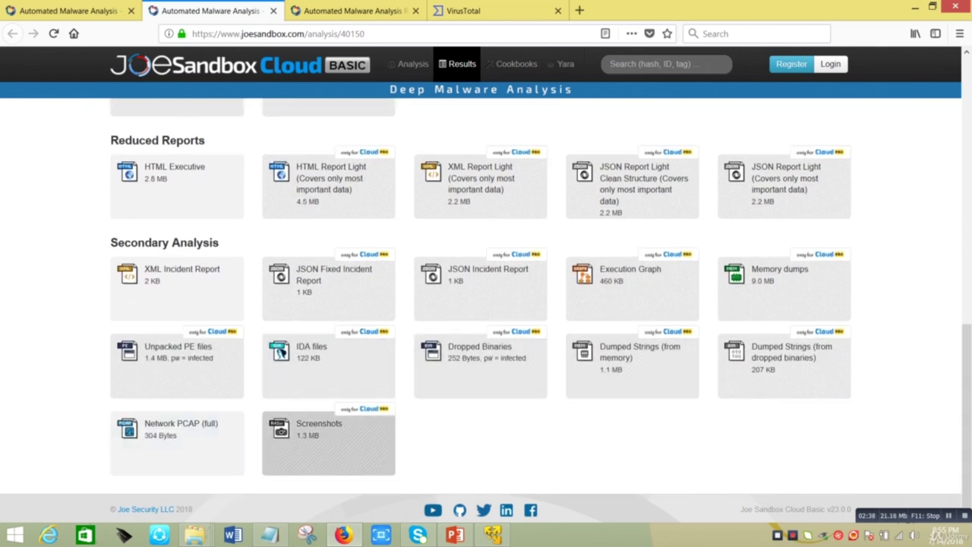
{"action": "scroll", "coordinate": [177, 379], "scroll_direction": "up", "scroll_amount": 6}
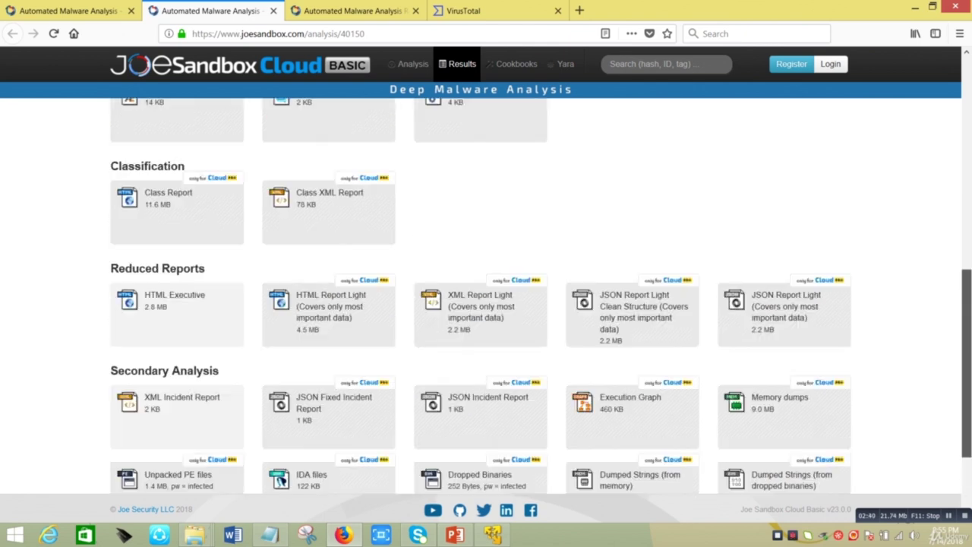
{"action": "scroll", "coordinate": [480, 304], "scroll_direction": "down", "scroll_amount": 5}
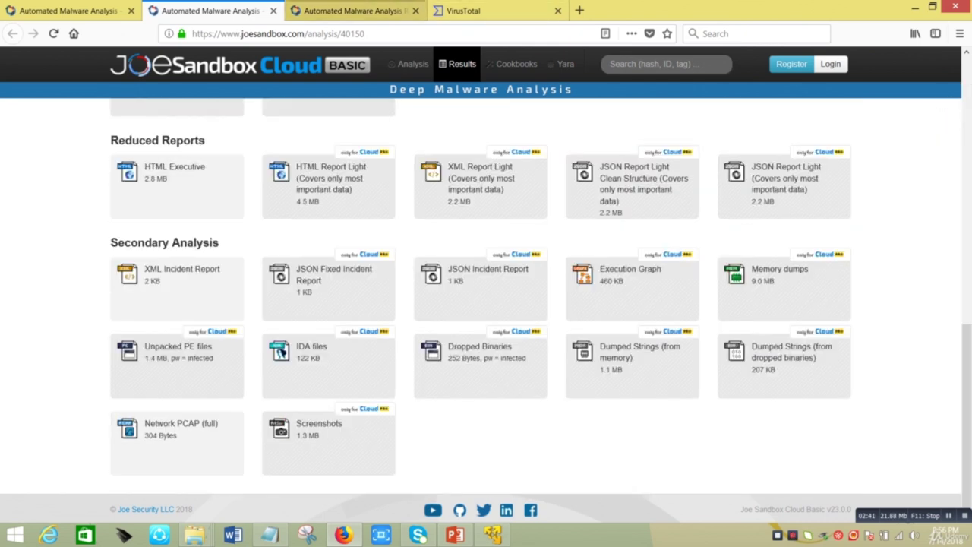
{"action": "key", "text": "ctrl+Tab"}
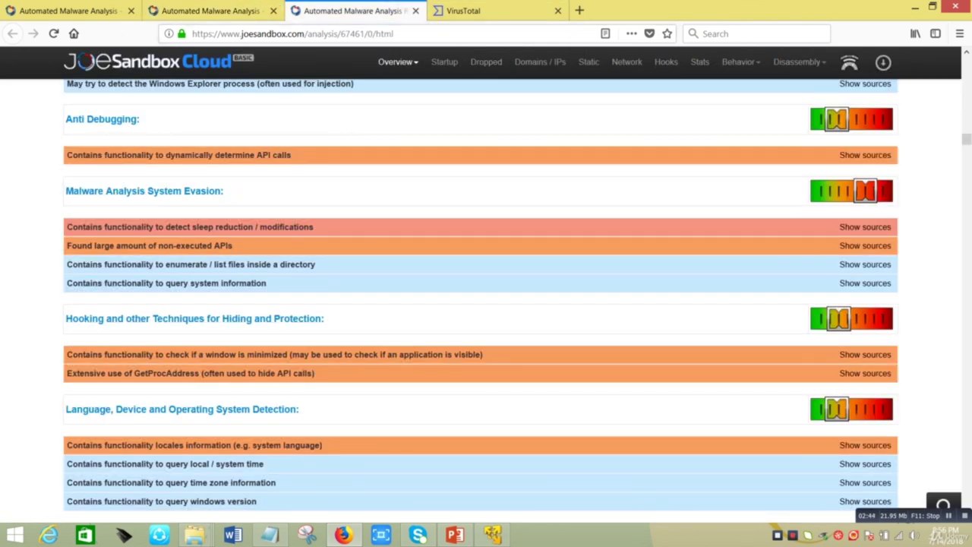
{"action": "scroll", "coordinate": [480, 304], "scroll_direction": "up", "scroll_amount": 6}
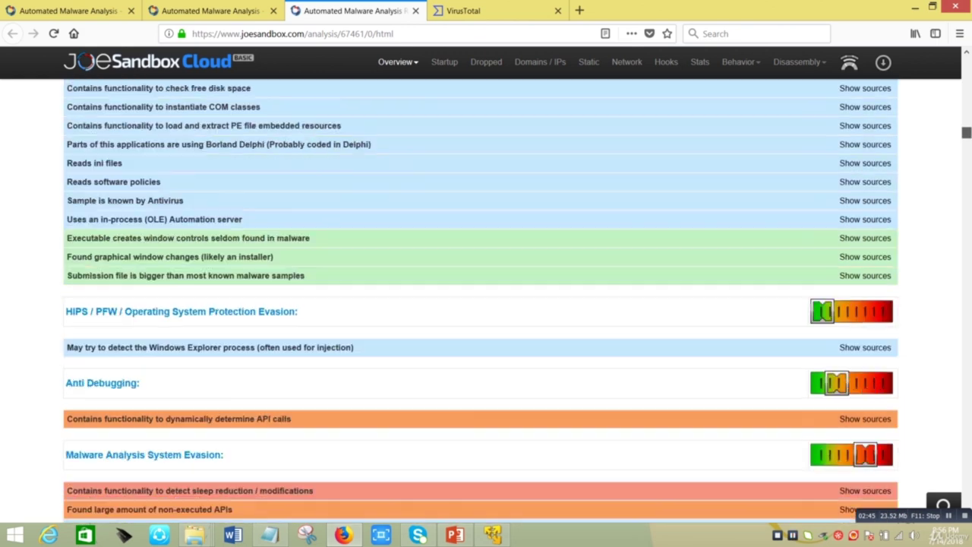
{"action": "scroll", "coordinate": [480, 303], "scroll_direction": "up", "scroll_amount": 15}
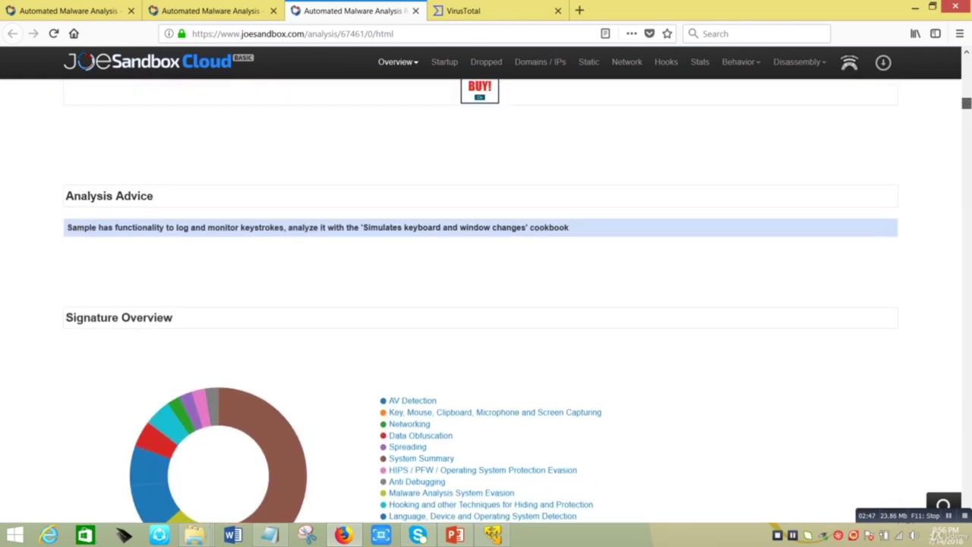
{"action": "scroll", "coordinate": [480, 304], "scroll_direction": "up", "scroll_amount": 12}
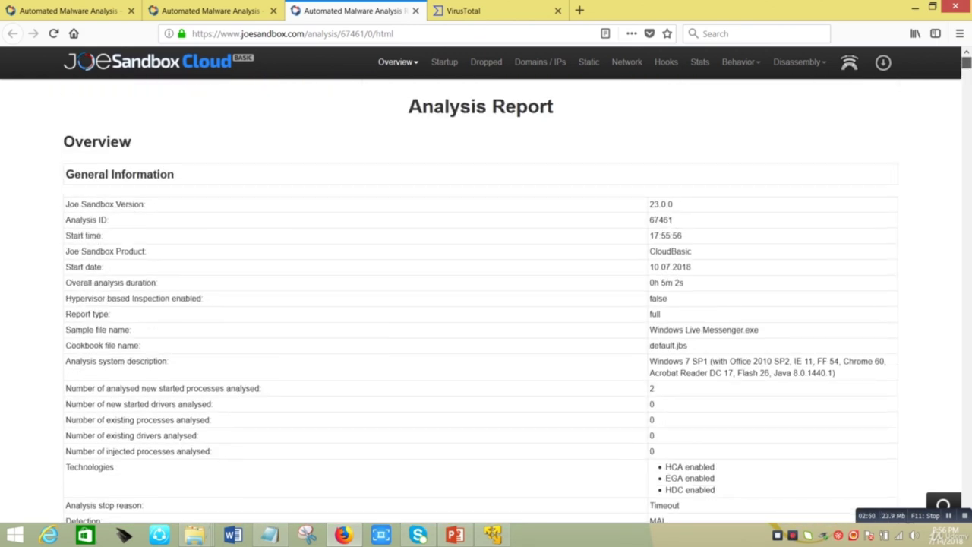
{"action": "scroll", "coordinate": [481, 303], "scroll_direction": "down", "scroll_amount": 4}
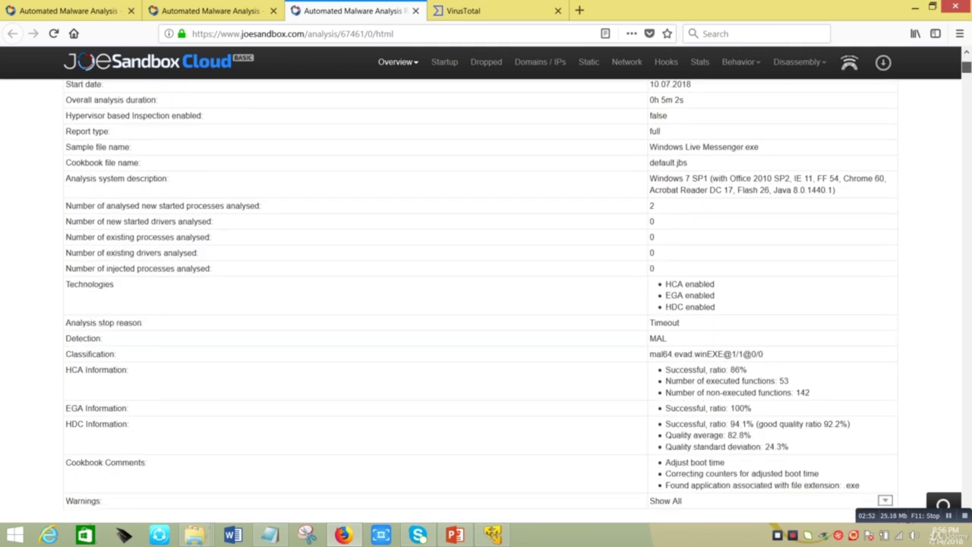
{"action": "scroll", "coordinate": [480, 304], "scroll_direction": "down", "scroll_amount": 4}
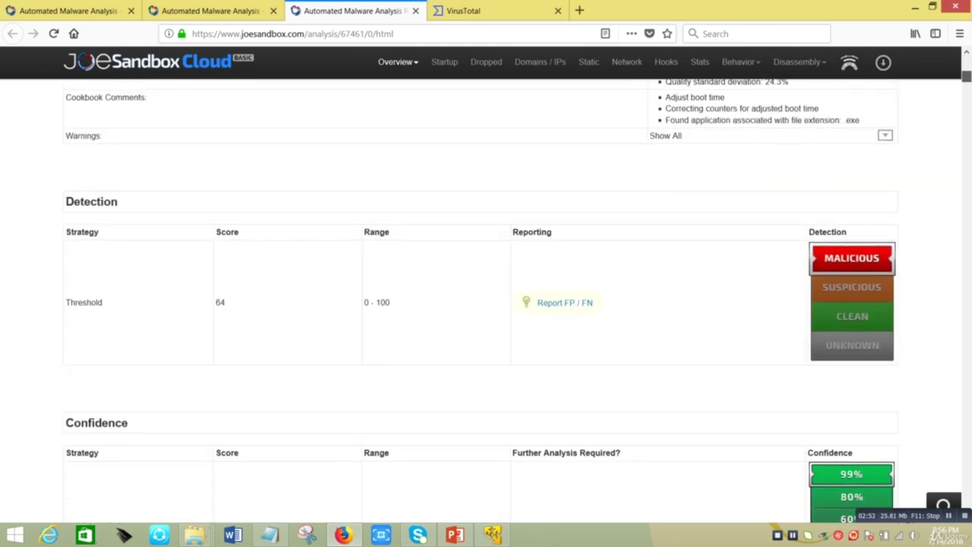
{"action": "scroll", "coordinate": [481, 304], "scroll_direction": "down", "scroll_amount": 2}
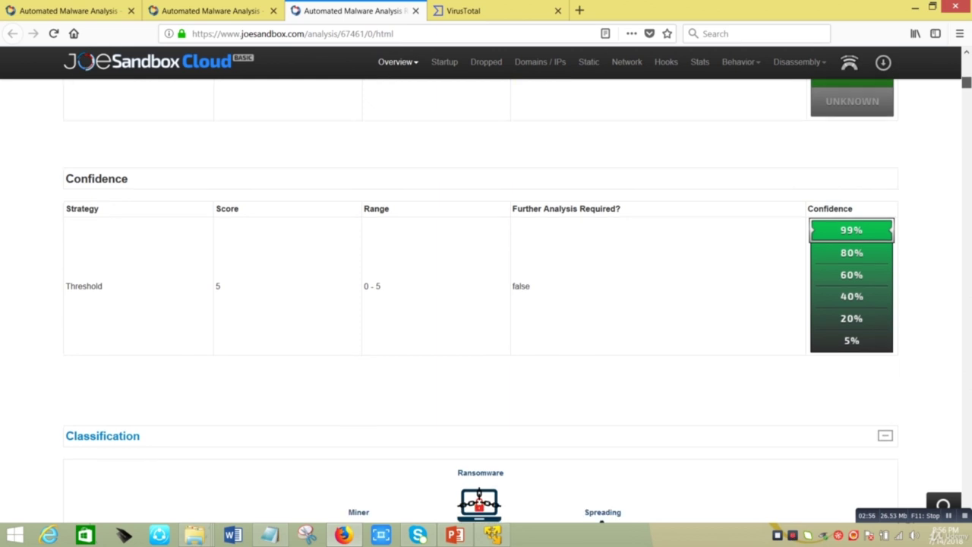
{"action": "scroll", "coordinate": [481, 304], "scroll_direction": "up", "scroll_amount": 2}
{"action": "scroll", "coordinate": [481, 304], "scroll_direction": "down", "scroll_amount": 7}
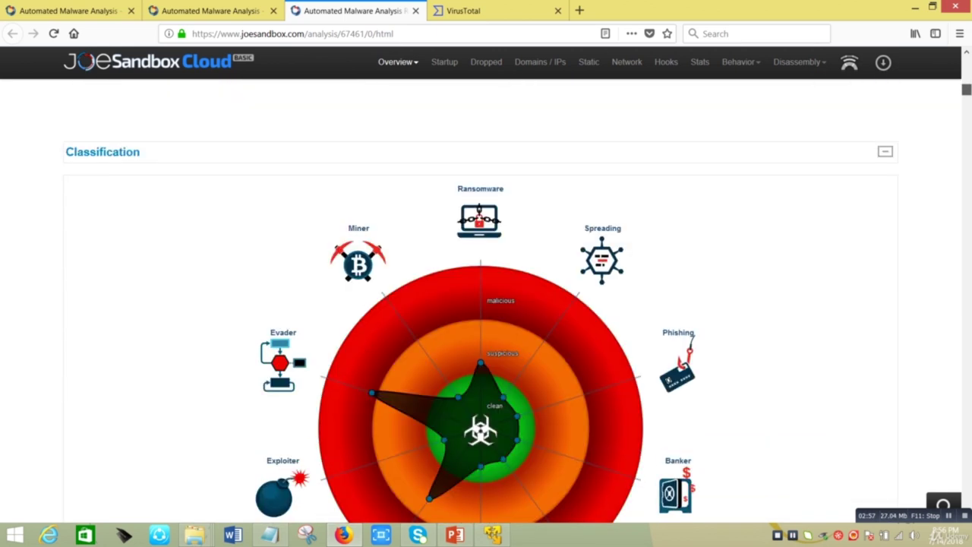
{"action": "scroll", "coordinate": [480, 303], "scroll_direction": "down", "scroll_amount": 7}
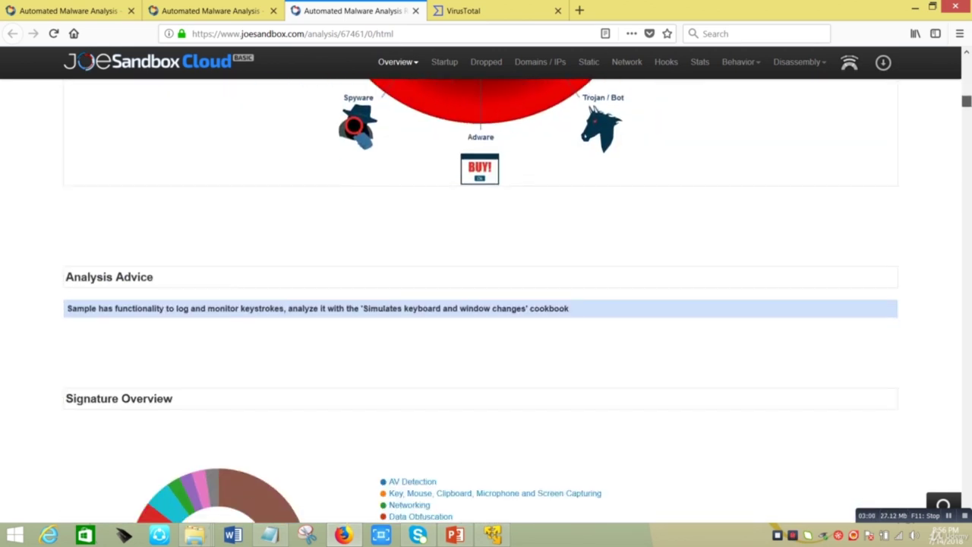
{"action": "scroll", "coordinate": [481, 304], "scroll_direction": "down", "scroll_amount": 7}
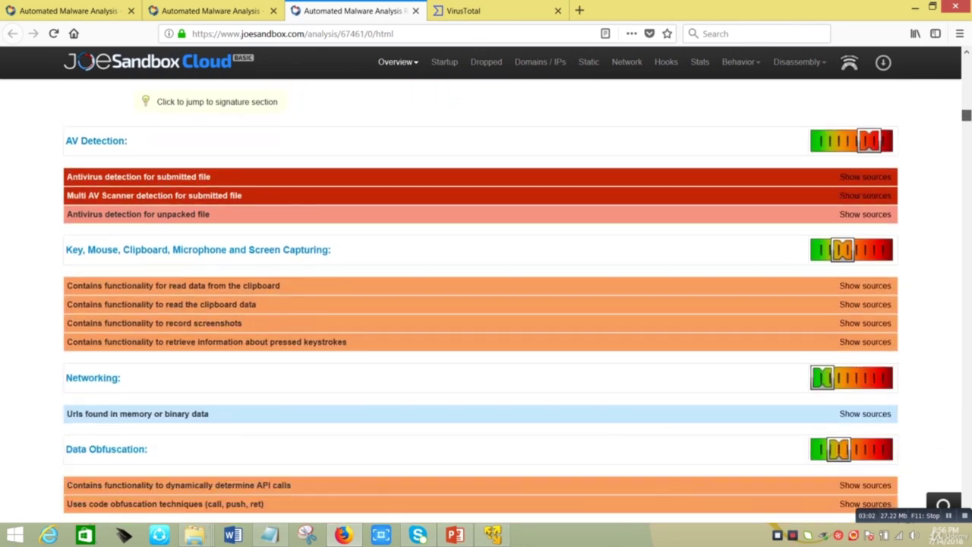
{"action": "scroll", "coordinate": [480, 304], "scroll_direction": "down", "scroll_amount": 7}
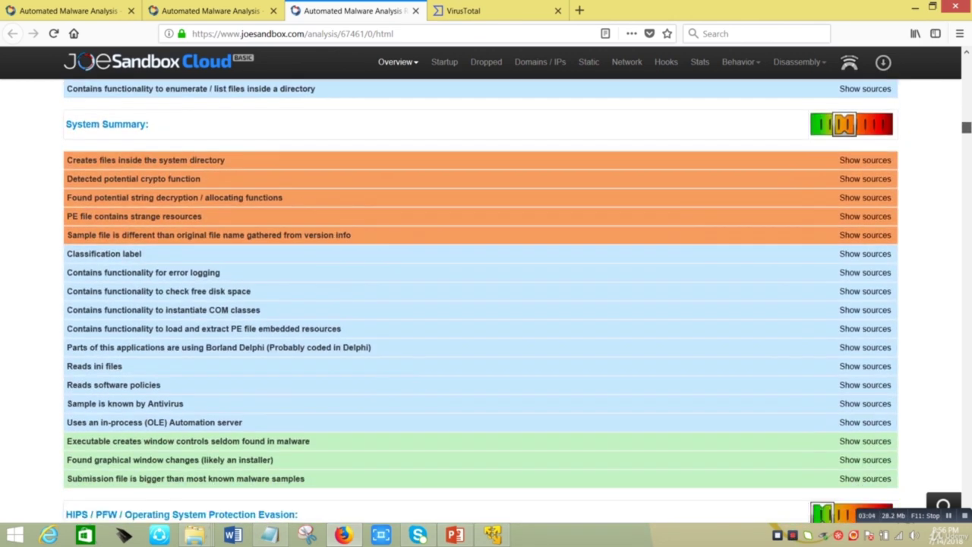
{"action": "scroll", "coordinate": [481, 304], "scroll_direction": "down", "scroll_amount": 5}
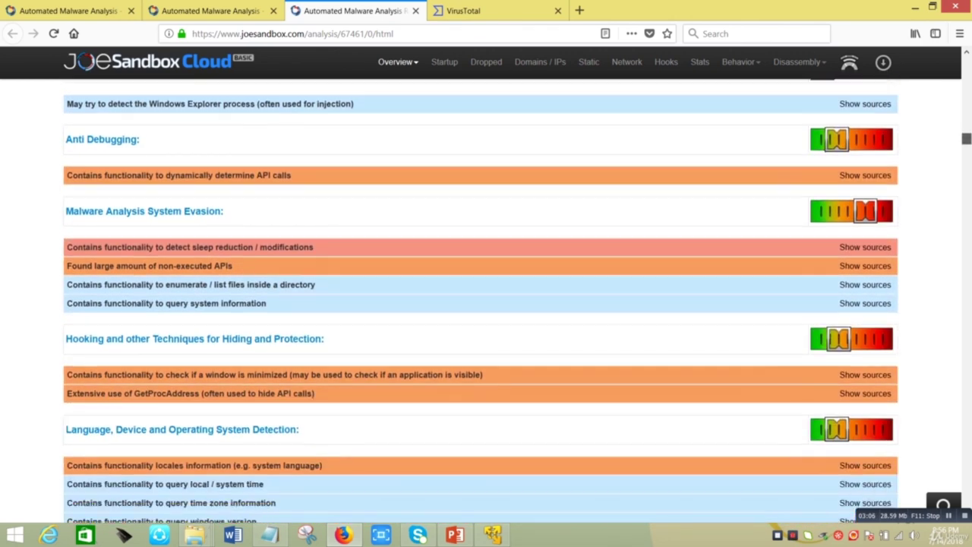
{"action": "scroll", "coordinate": [480, 304], "scroll_direction": "down", "scroll_amount": 5}
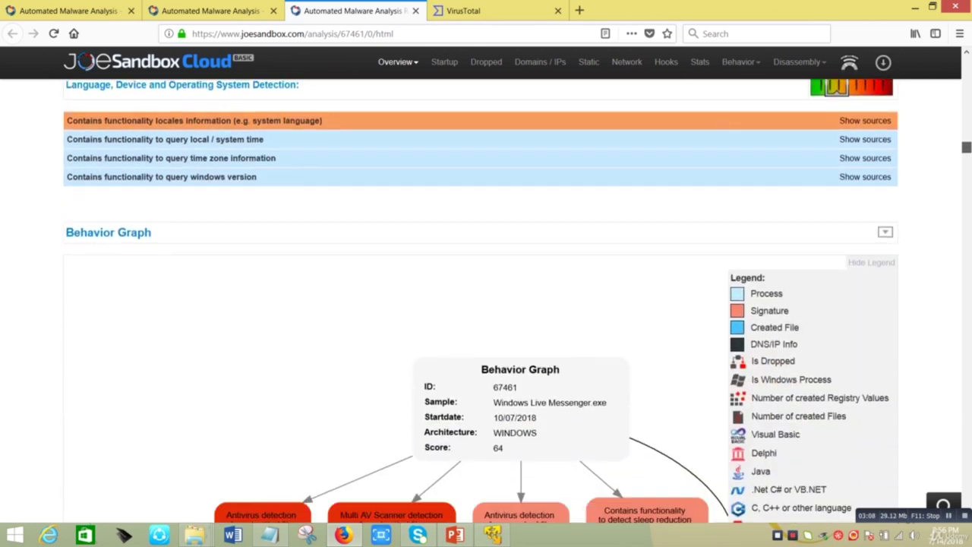
{"action": "scroll", "coordinate": [480, 304], "scroll_direction": "down", "scroll_amount": 9}
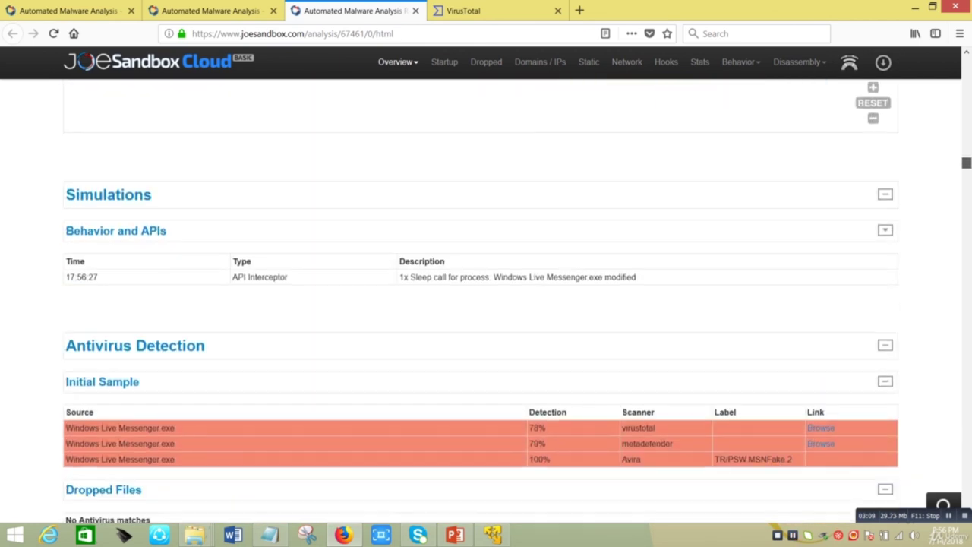
{"action": "scroll", "coordinate": [480, 304], "scroll_direction": "down", "scroll_amount": 6}
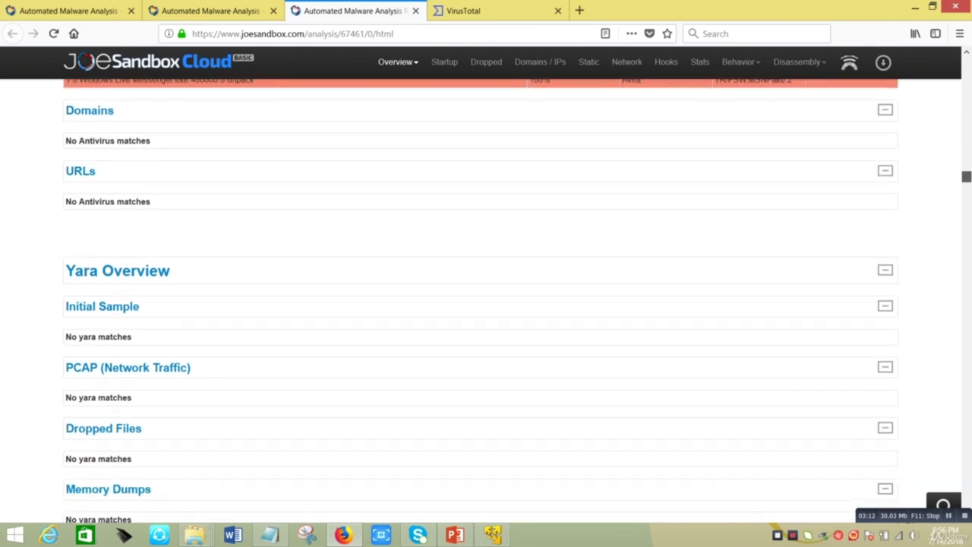
{"action": "scroll", "coordinate": [481, 303], "scroll_direction": "up", "scroll_amount": 19}
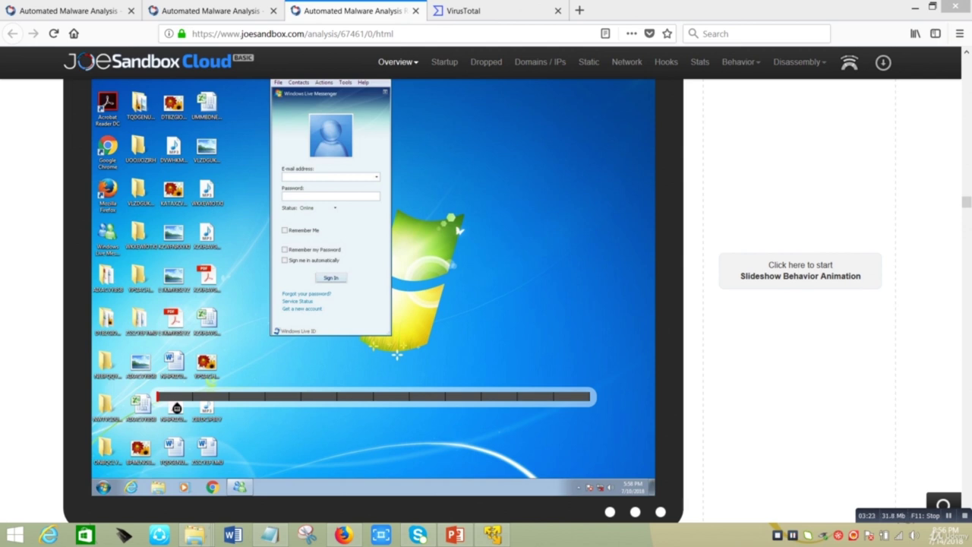
Play the behaviour screenshot slideshow of the sample.
{"action": "left_click", "coordinate": [800, 270]}
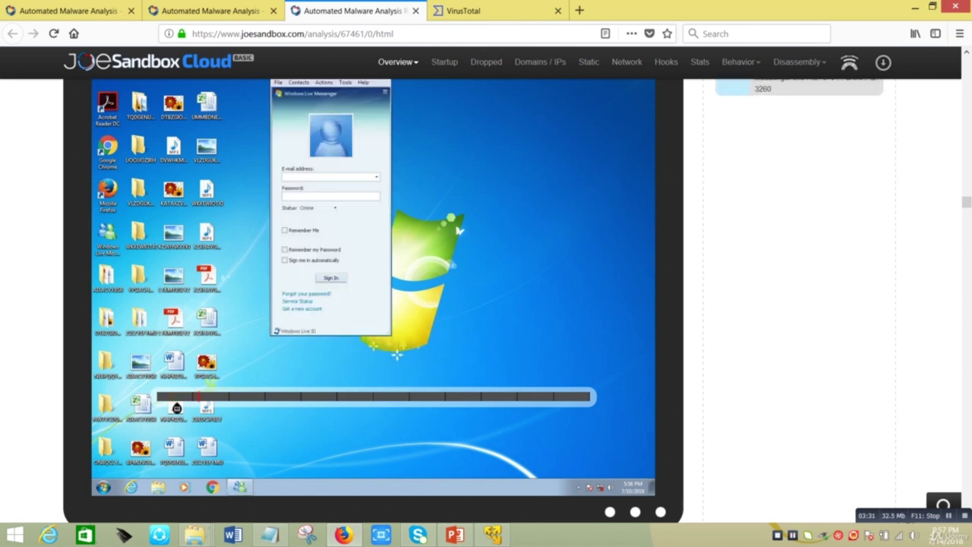
{"action": "scroll", "coordinate": [485, 303], "scroll_direction": "up", "scroll_amount": 5}
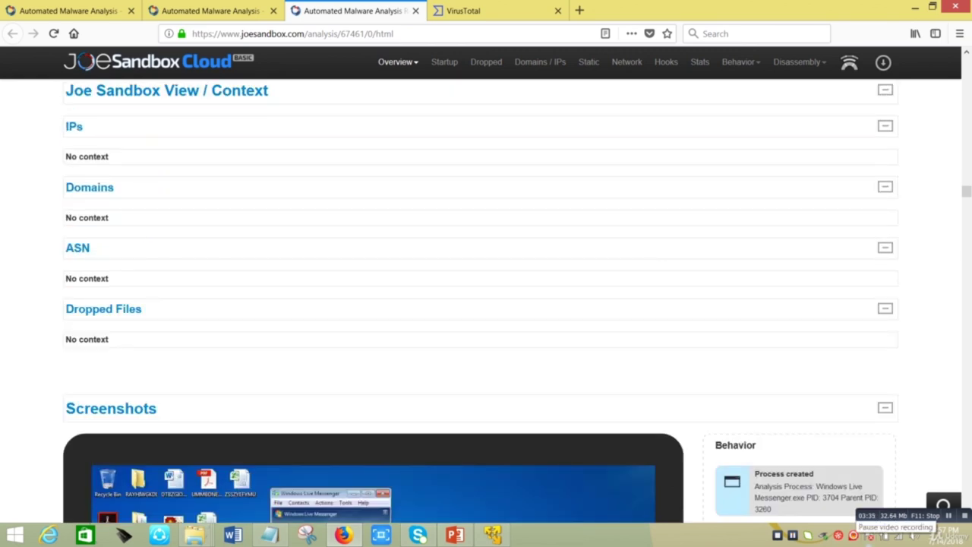
{"action": "scroll", "coordinate": [485, 304], "scroll_direction": "down", "scroll_amount": 4}
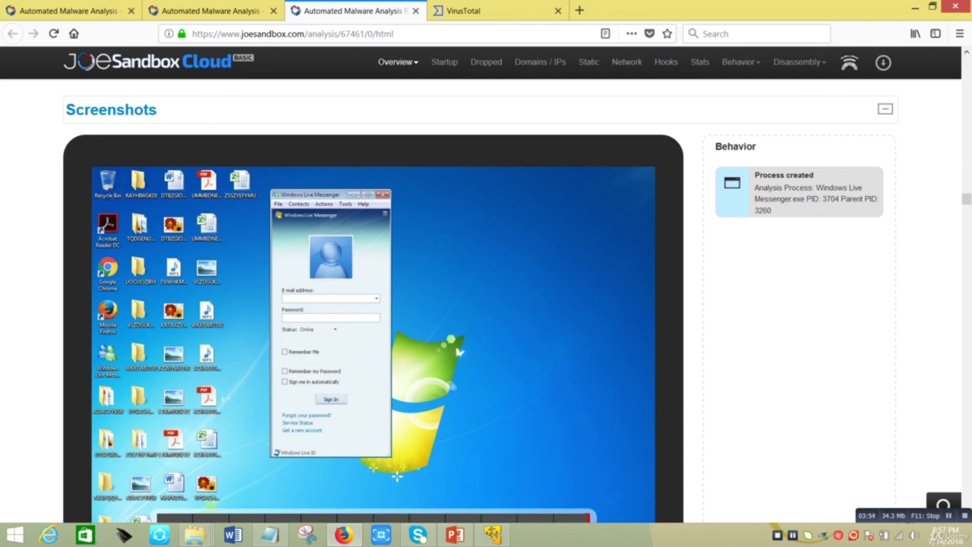
Review the Created/dropped Files section, then advance to the Static Malware Analysis-Introduction slide.
{"action": "scroll", "coordinate": [486, 303], "scroll_direction": "down", "scroll_amount": 3}
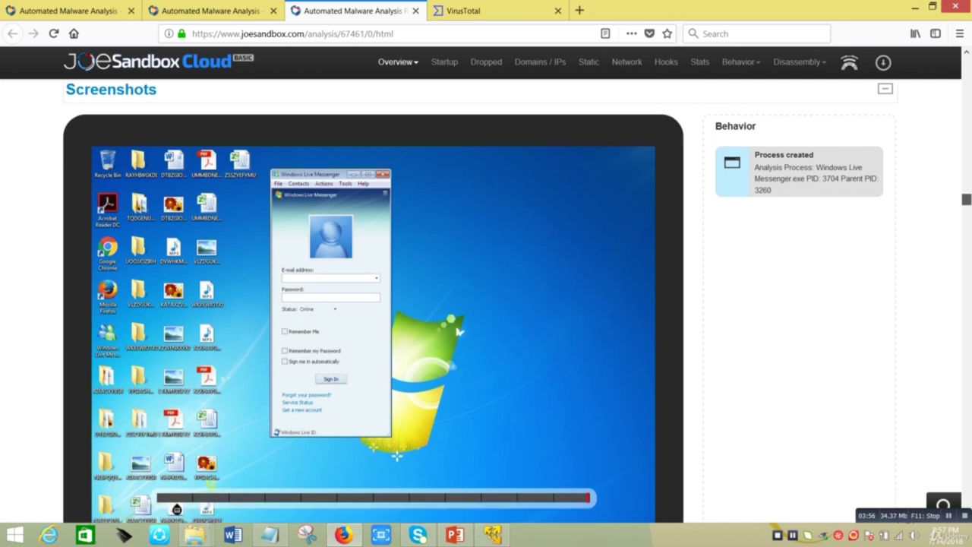
{"action": "scroll", "coordinate": [486, 304], "scroll_direction": "down", "scroll_amount": 5}
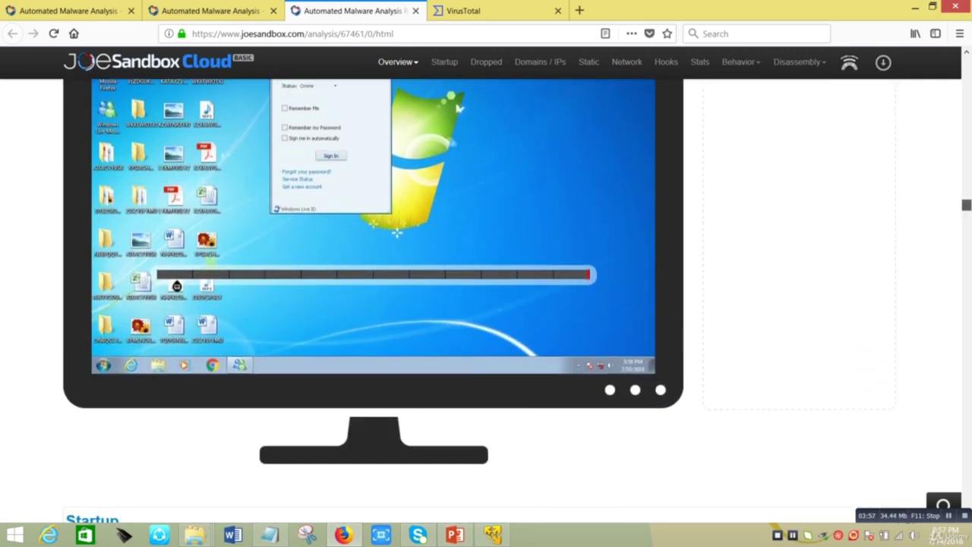
{"action": "scroll", "coordinate": [486, 303], "scroll_direction": "down", "scroll_amount": 7}
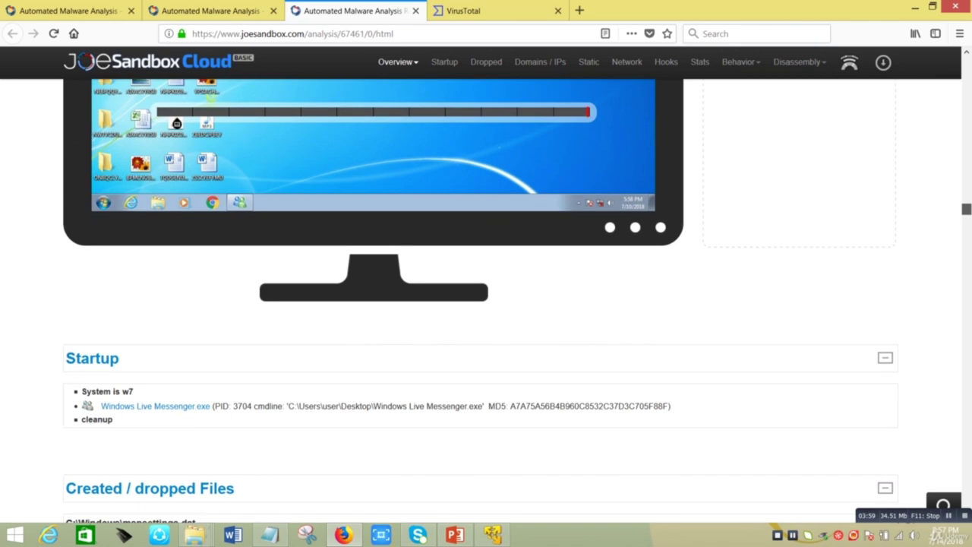
{"action": "scroll", "coordinate": [486, 304], "scroll_direction": "down", "scroll_amount": 3}
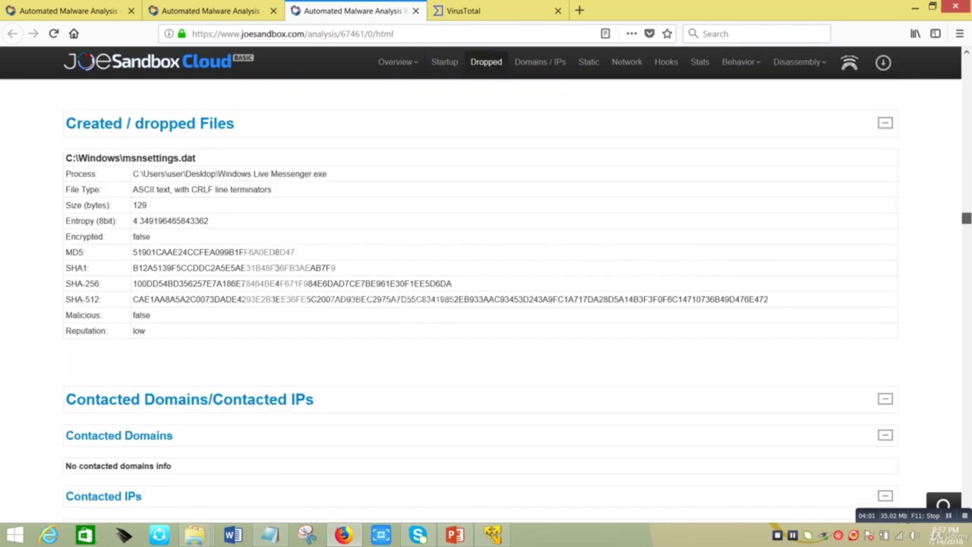
{"action": "scroll", "coordinate": [486, 304], "scroll_direction": "up", "scroll_amount": 15}
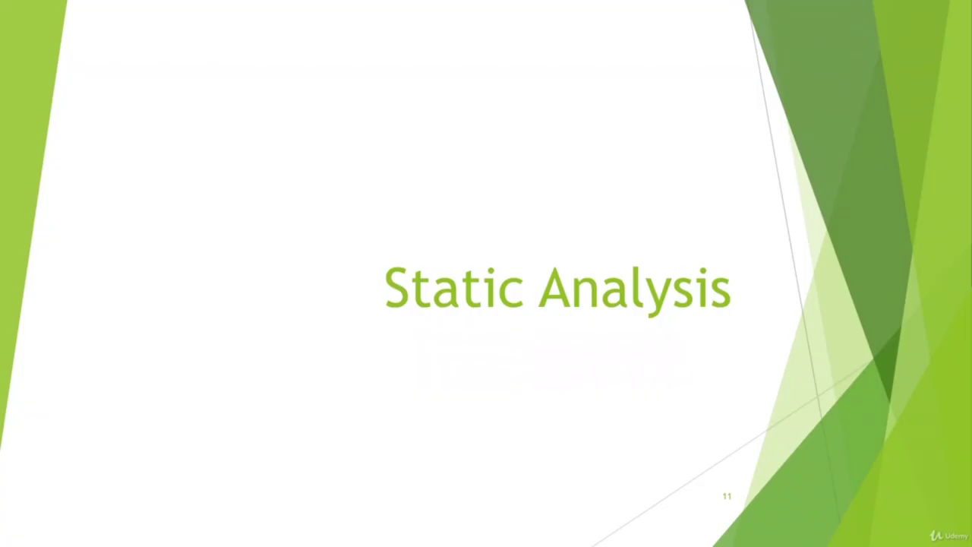
{"action": "key", "text": "Right"}
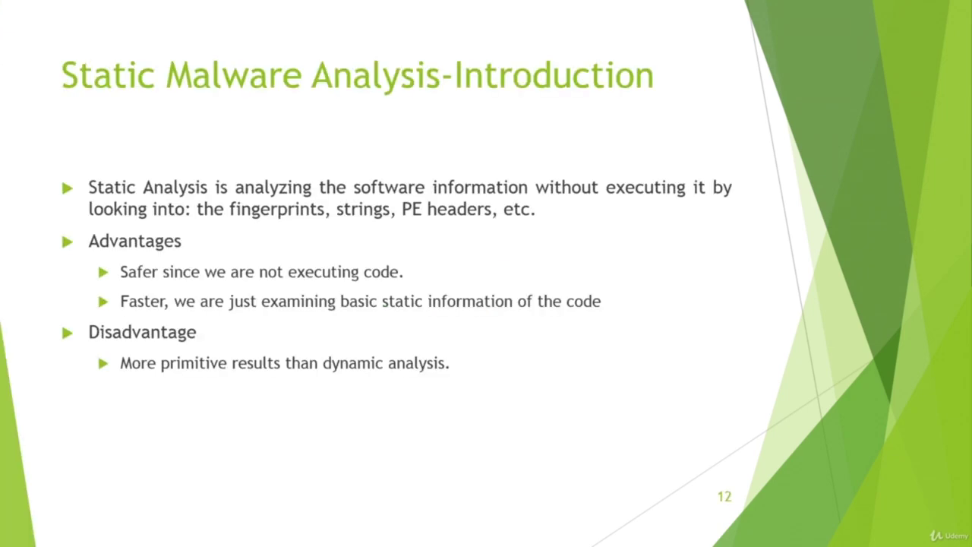
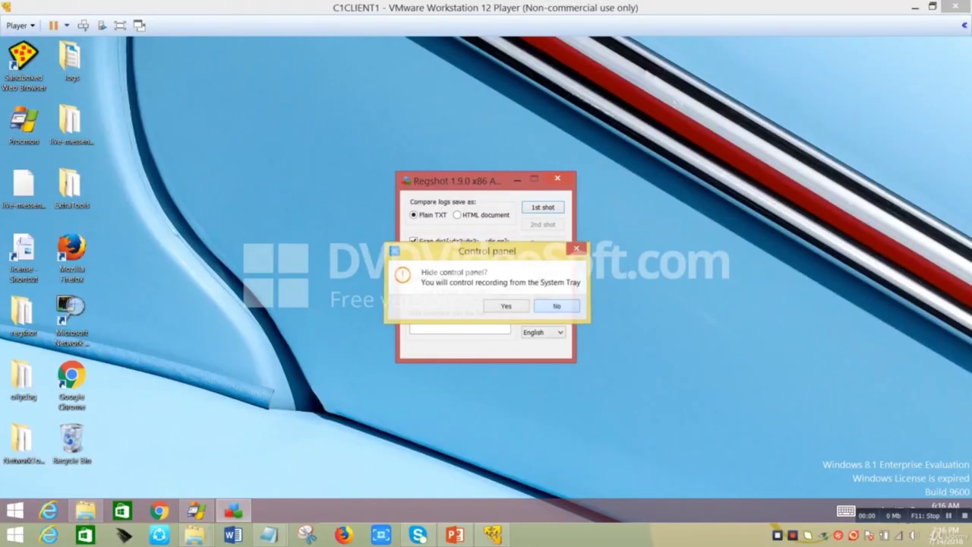
Save the first Regshot registry shot as snap1 in the logs\regshot folder.
{"action": "key", "text": "Return"}
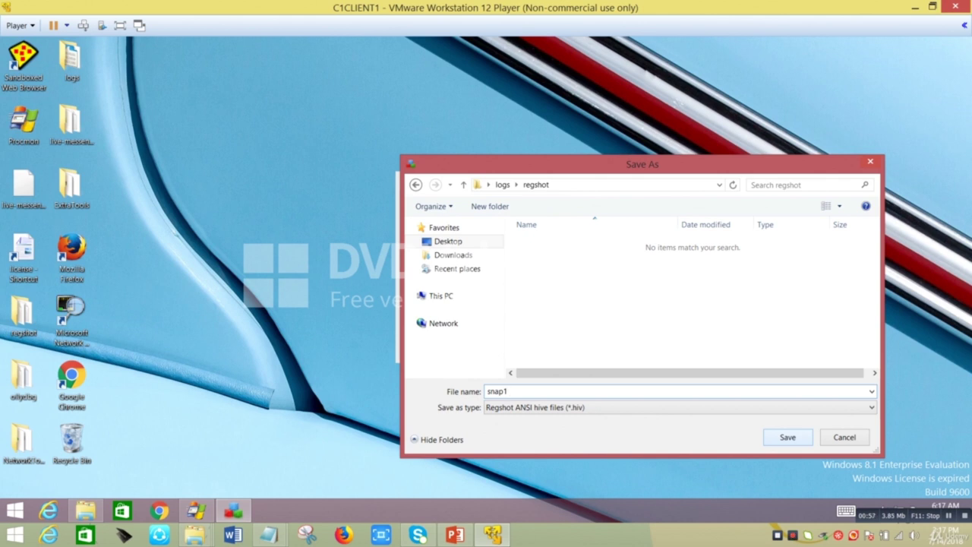
{"action": "key", "text": "Return"}
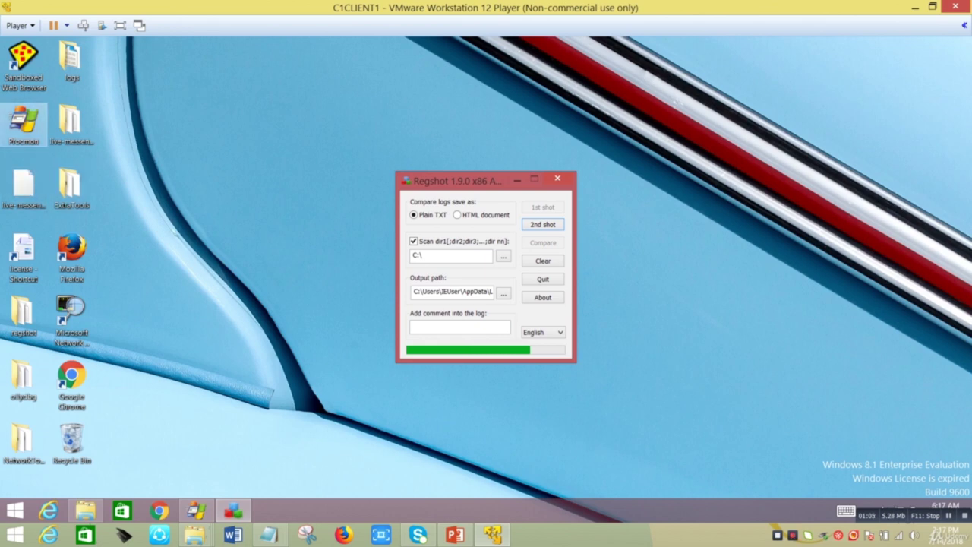
Launch Process Monitor as administrator, keep its saved filter rules, and dismiss the already-monitoring error.
{"action": "left_click", "coordinate": [24, 124]}
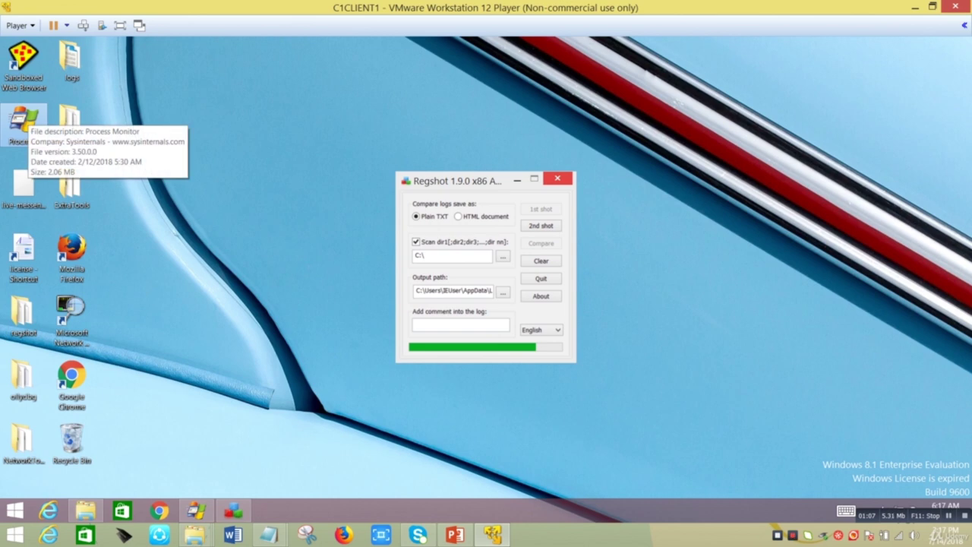
{"action": "double_click", "coordinate": [24, 124]}
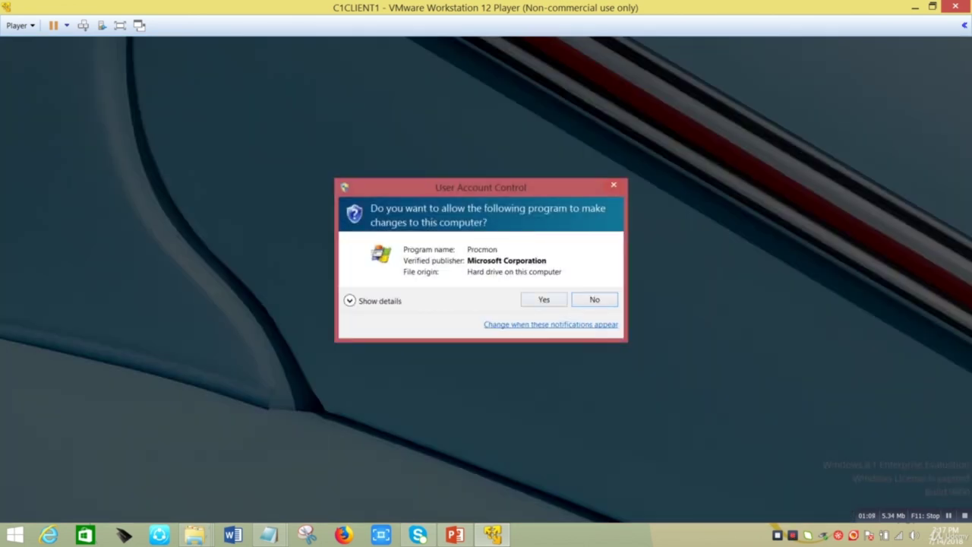
{"action": "left_click", "coordinate": [544, 299]}
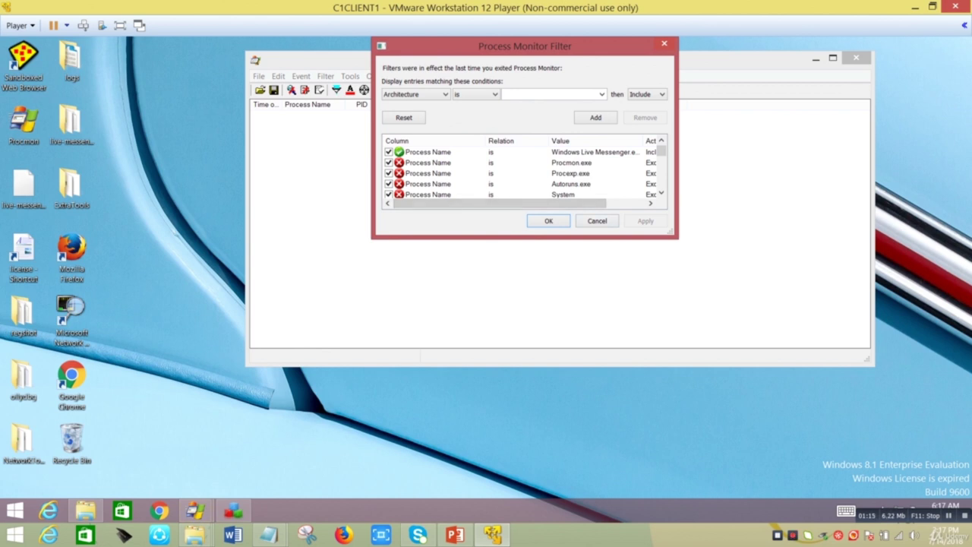
{"action": "left_click_drag", "start_coordinate": [499, 203], "coordinate": [539, 203]}
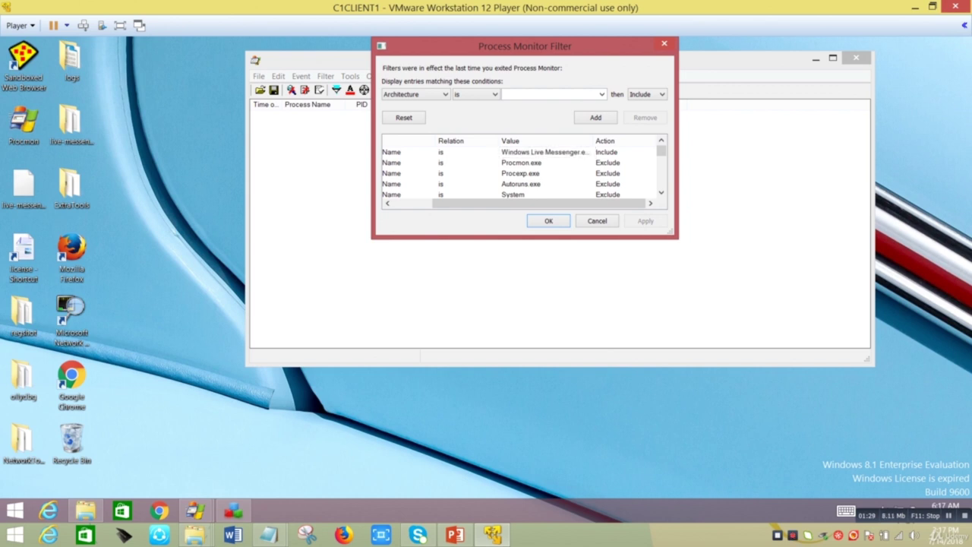
{"action": "key", "text": "Return"}
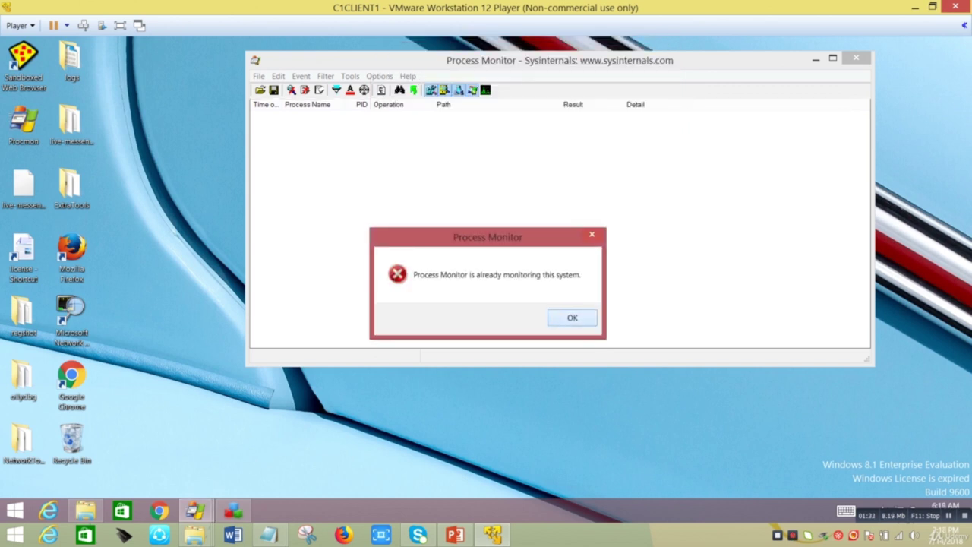
{"action": "key", "text": "Return"}
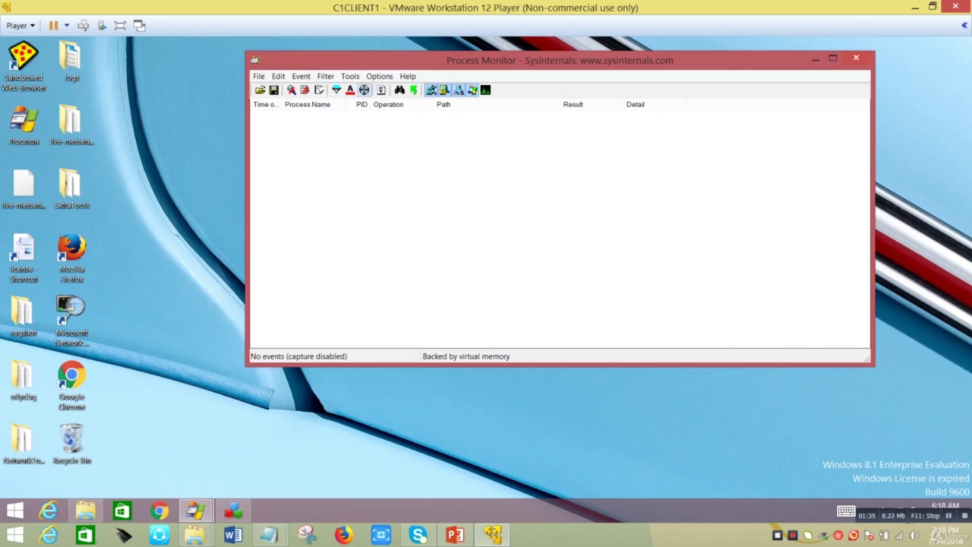
Enable Process Monitor event capture with Ctrl+E and move its window aside to reveal Regshot.
{"action": "left_click", "coordinate": [291, 90]}
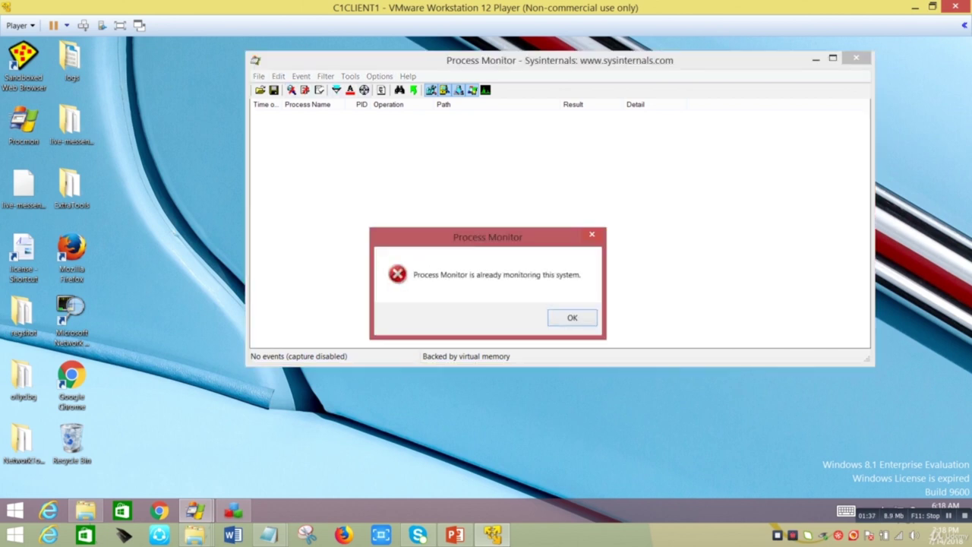
{"action": "key", "text": "Return"}
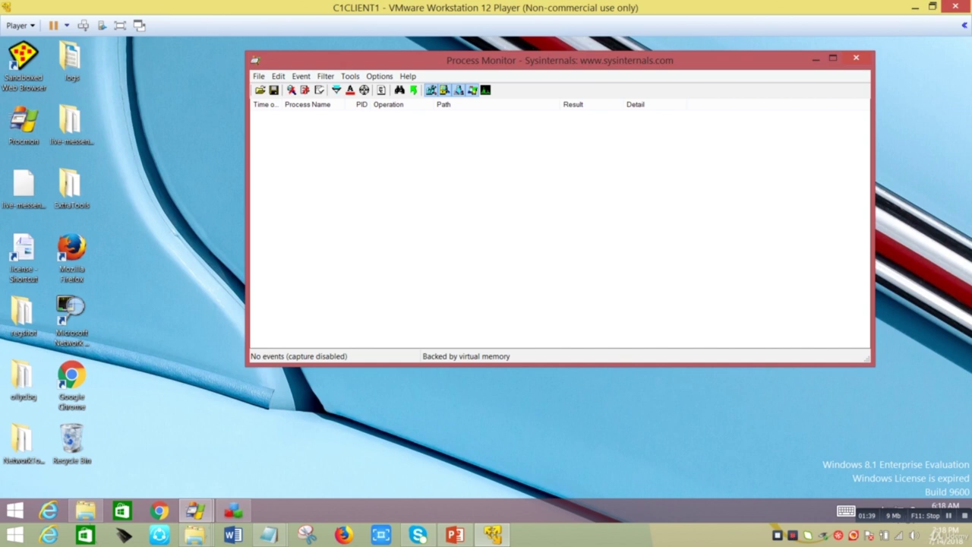
{"action": "left_click_drag", "start_coordinate": [532, 60], "coordinate": [630, 96]}
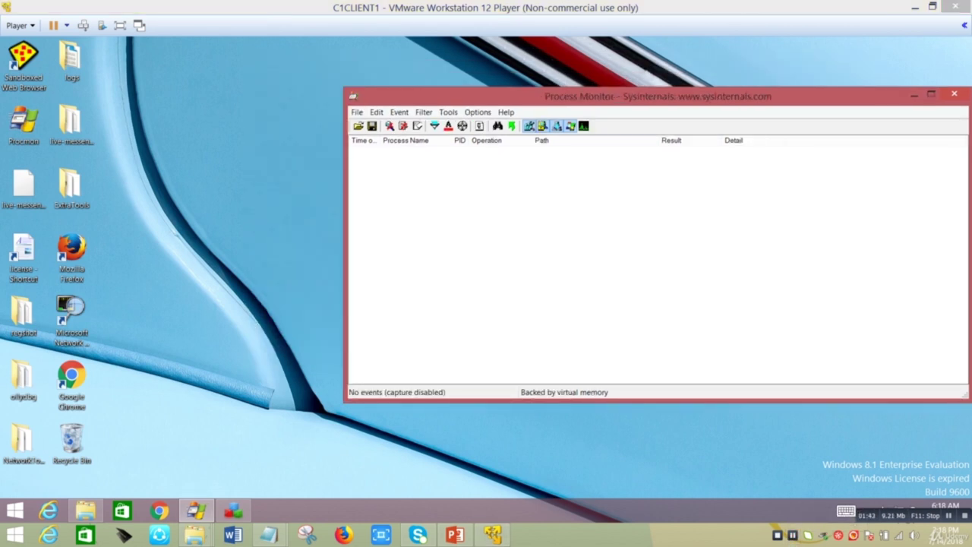
{"action": "left_click_drag", "start_coordinate": [629, 96], "coordinate": [529, 82]}
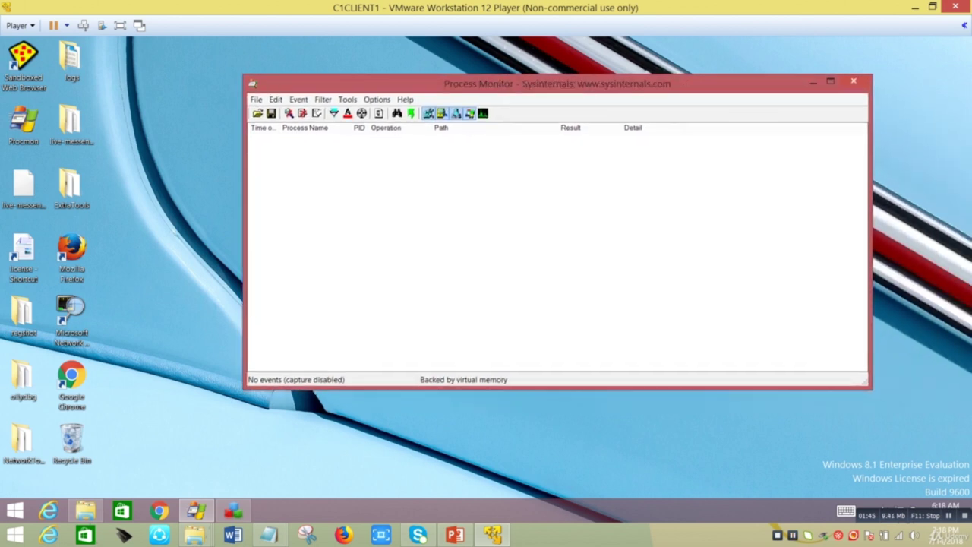
{"action": "key", "text": "ctrl+e"}
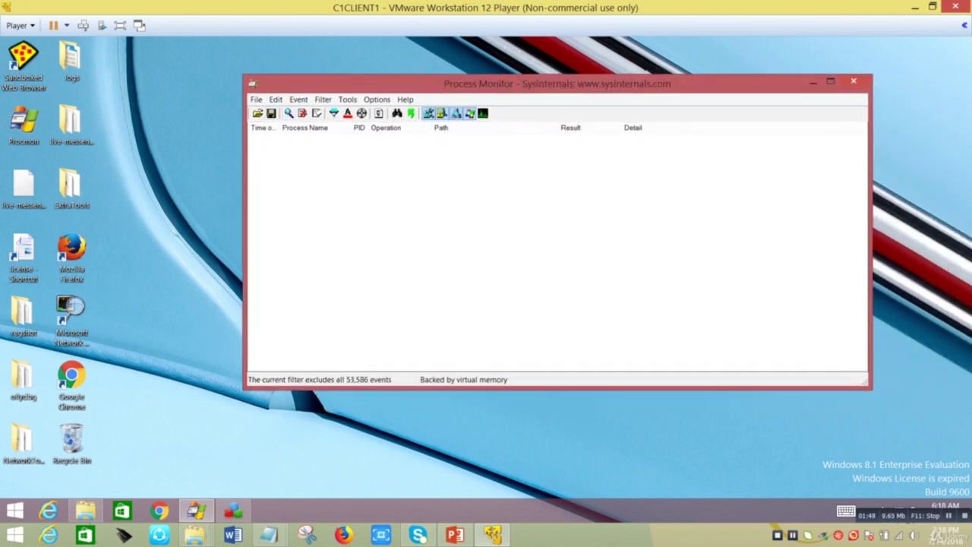
{"action": "left_click_drag", "start_coordinate": [308, 92], "coordinate": [516, 120]}
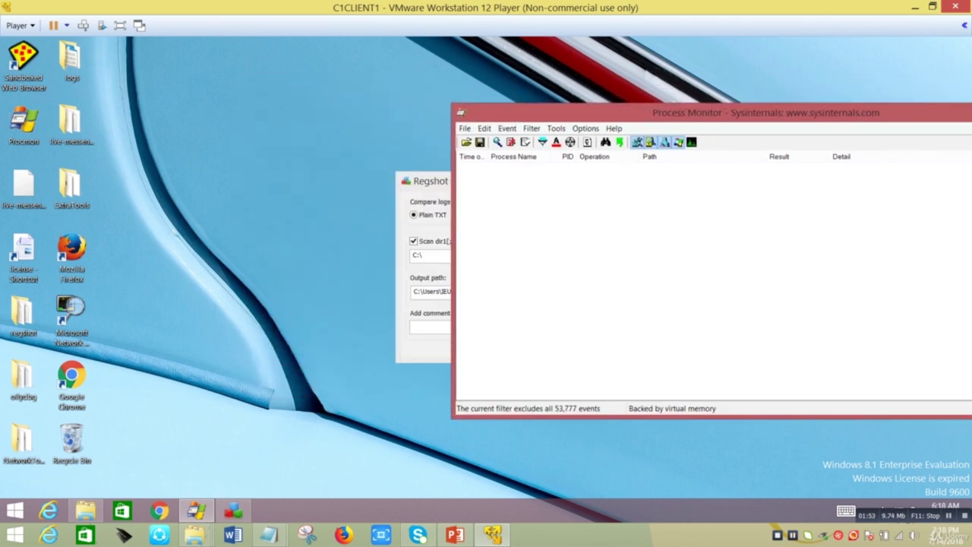
Run Windows Live Messenger from the live-messenger-malware folder as administrator.
{"action": "double_click", "coordinate": [71, 122]}
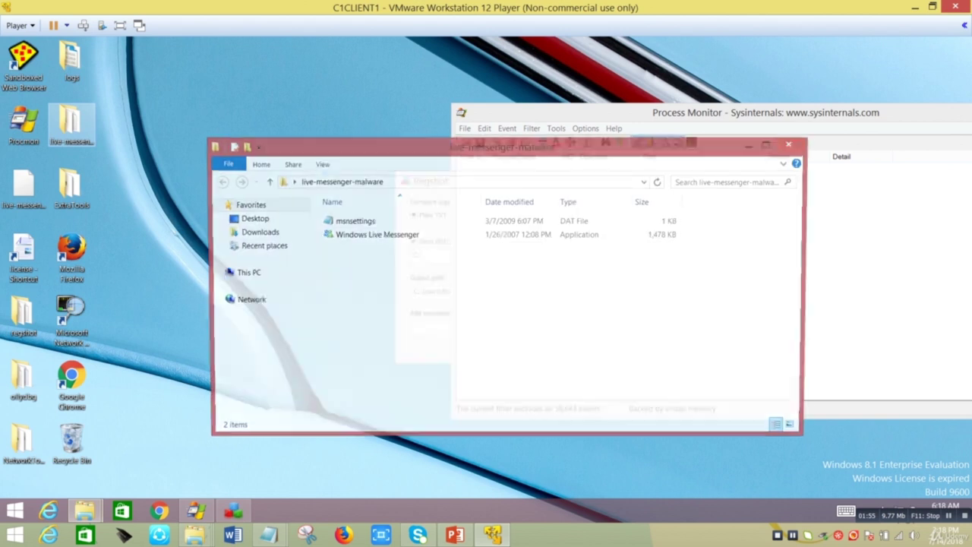
{"action": "right_click", "coordinate": [389, 237]}
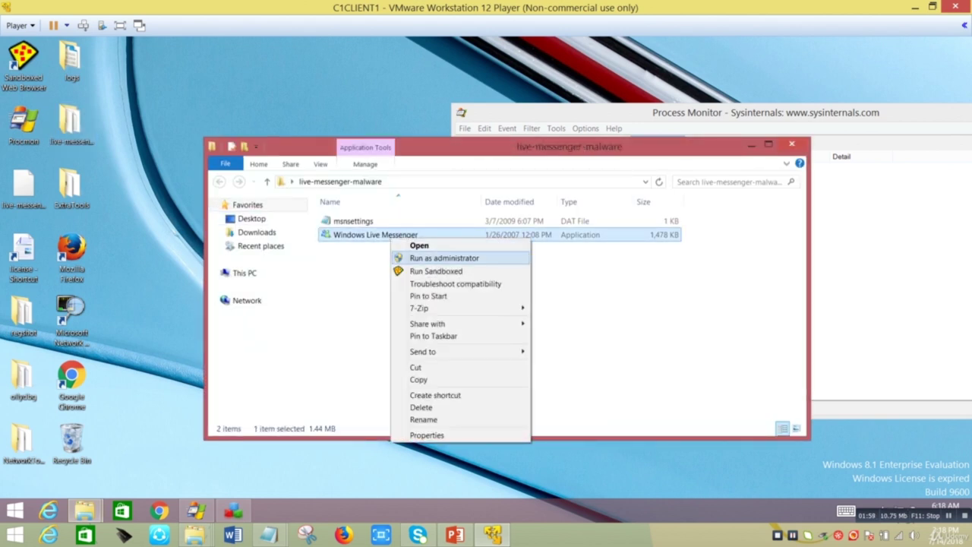
{"action": "left_click", "coordinate": [444, 258]}
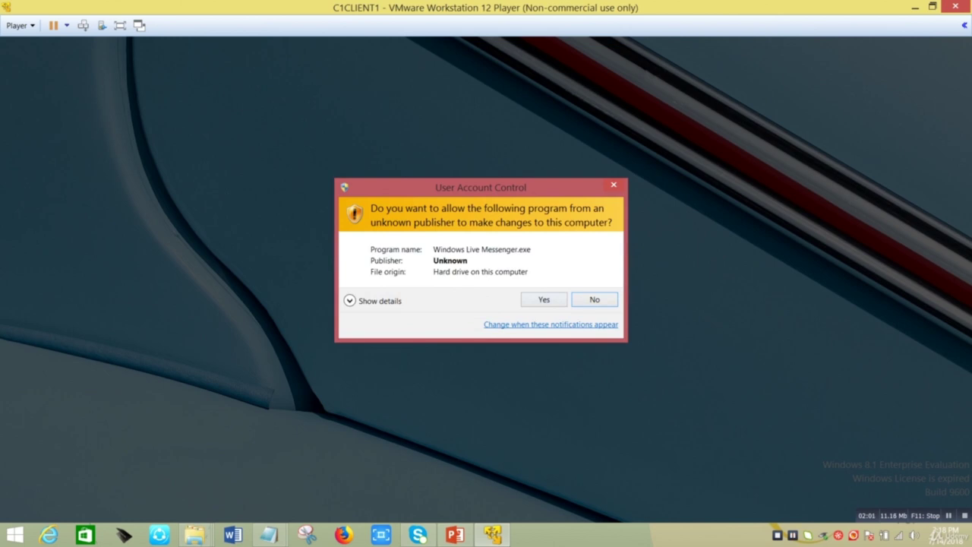
{"action": "key", "text": "alt+y"}
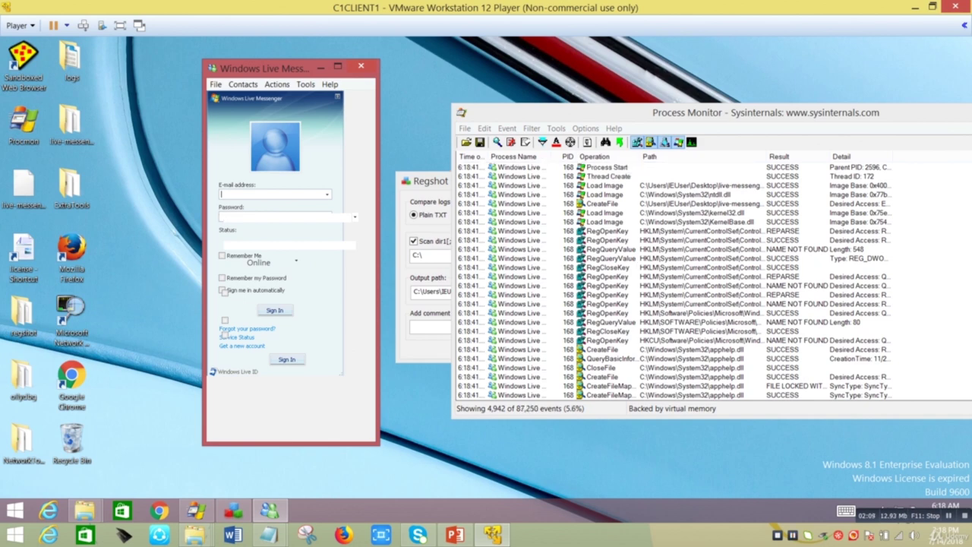
Attempt a sign-in with a dummy e-mail and password, which fails with error 80072ee7.
{"action": "type", "text": "somethings@something.com"}
{"action": "key", "text": "Tab"}
{"action": "type", "text": "passw"}
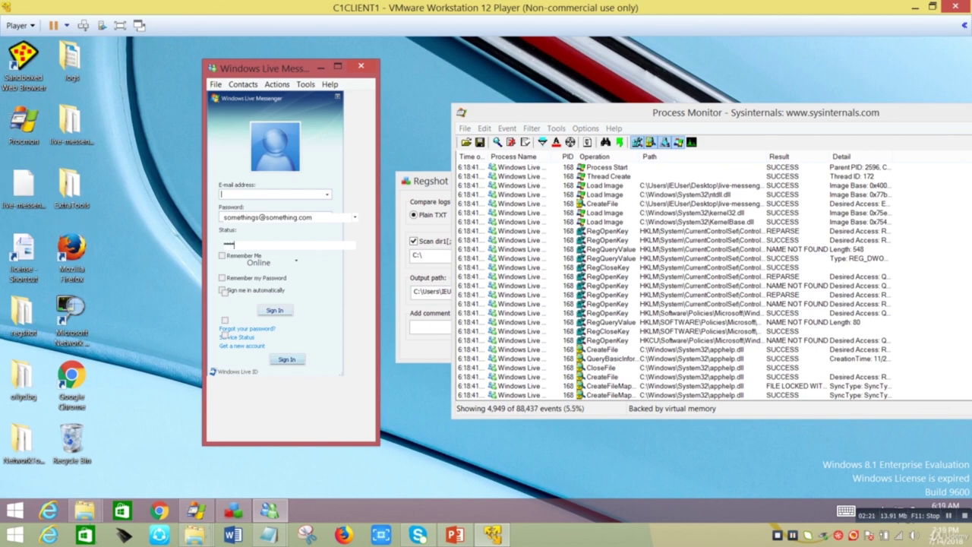
{"action": "key", "text": "Return"}
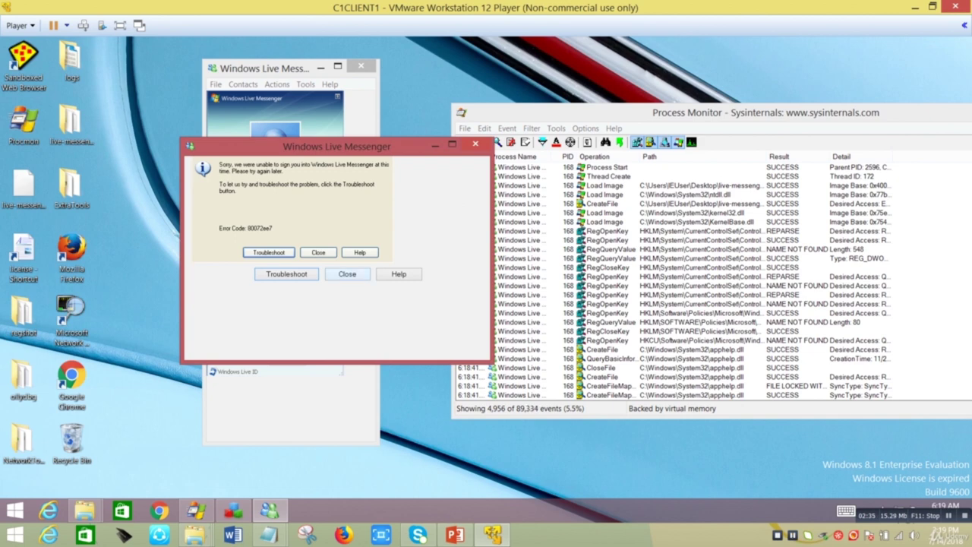
{"action": "left_click", "coordinate": [347, 274]}
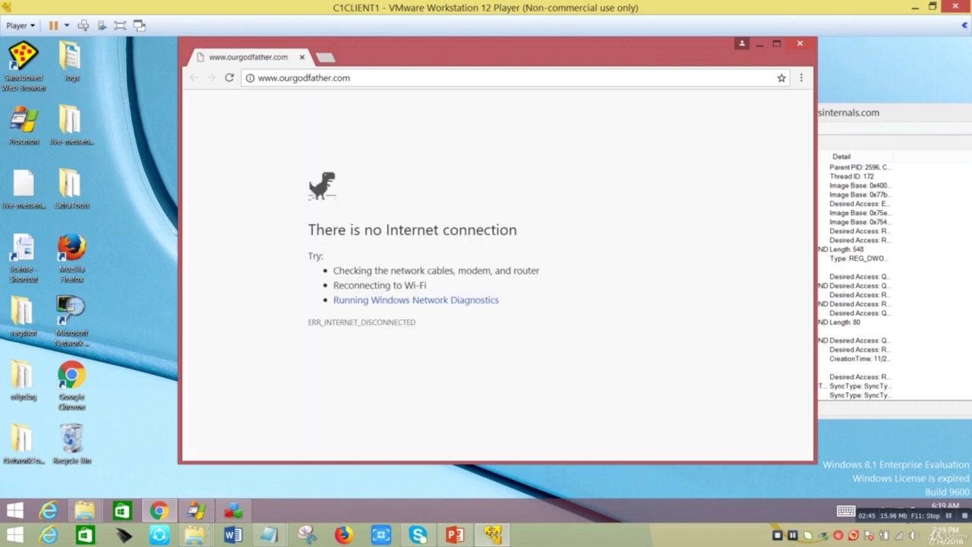
{"action": "left_click_drag", "start_coordinate": [350, 77], "coordinate": [255, 77]}
{"action": "key", "text": "ctrl+c"}
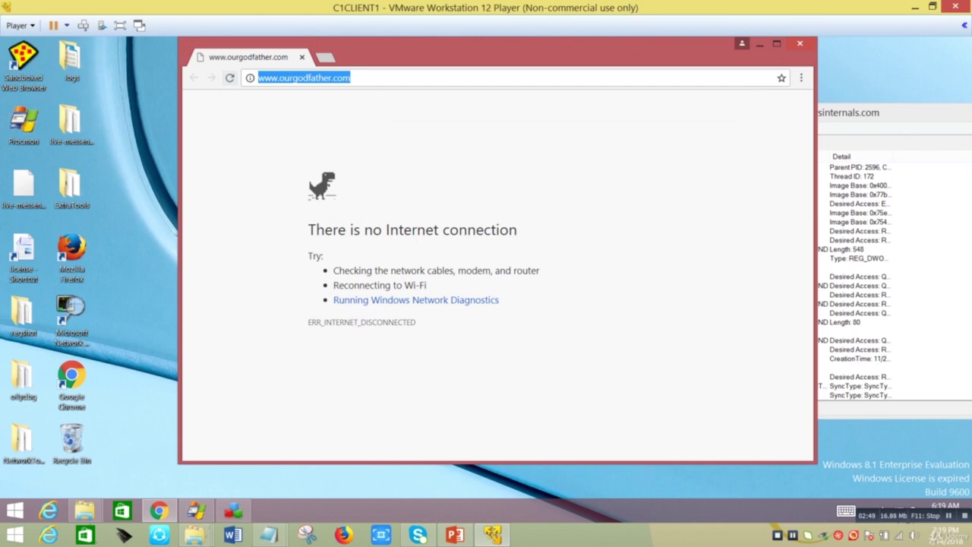
{"action": "mouse_move", "coordinate": [268, 535]}
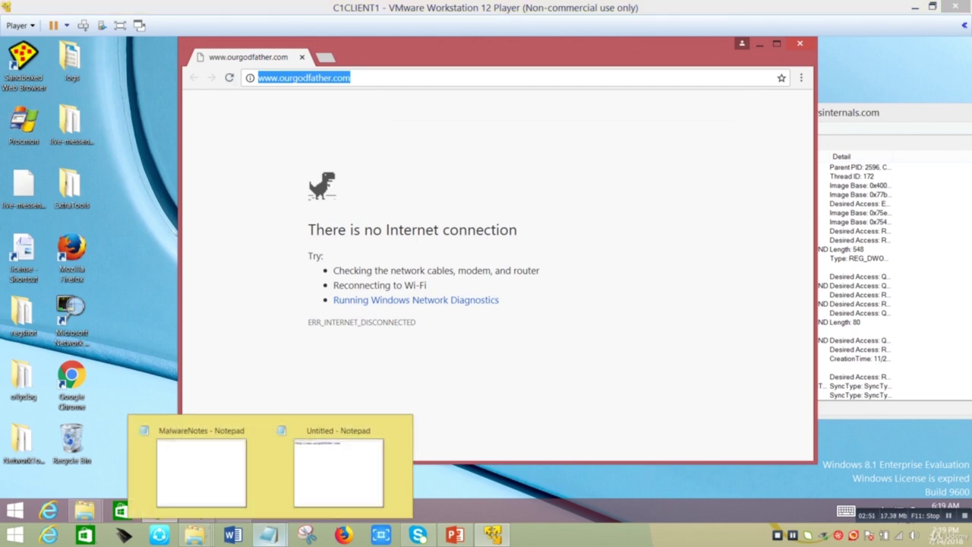
{"action": "left_click", "coordinate": [201, 470]}
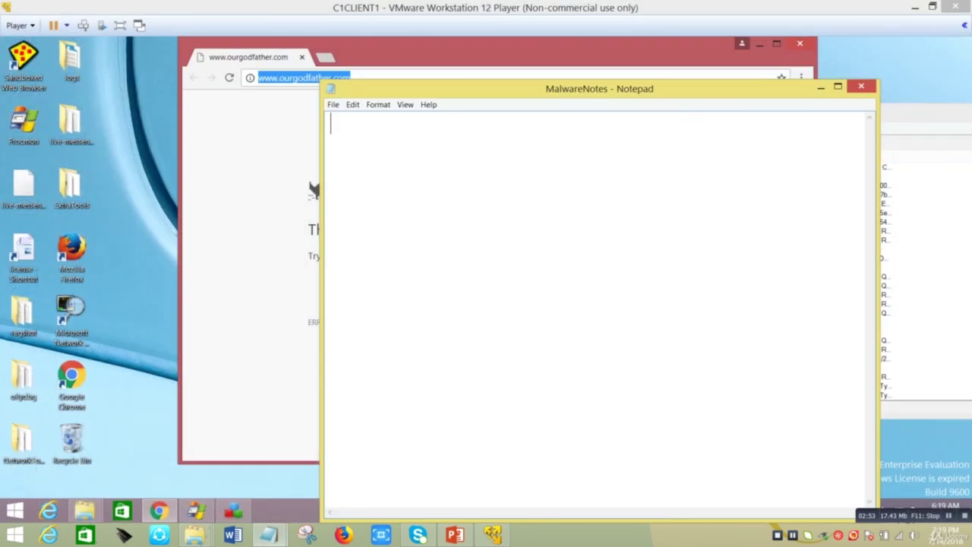
{"action": "key", "text": "ctrl+v"}
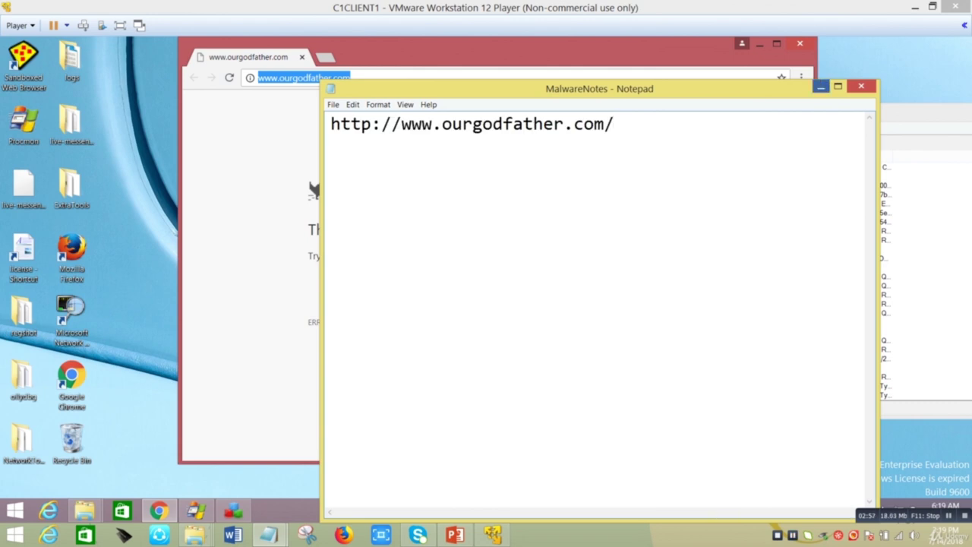
{"action": "left_click", "coordinate": [820, 88]}
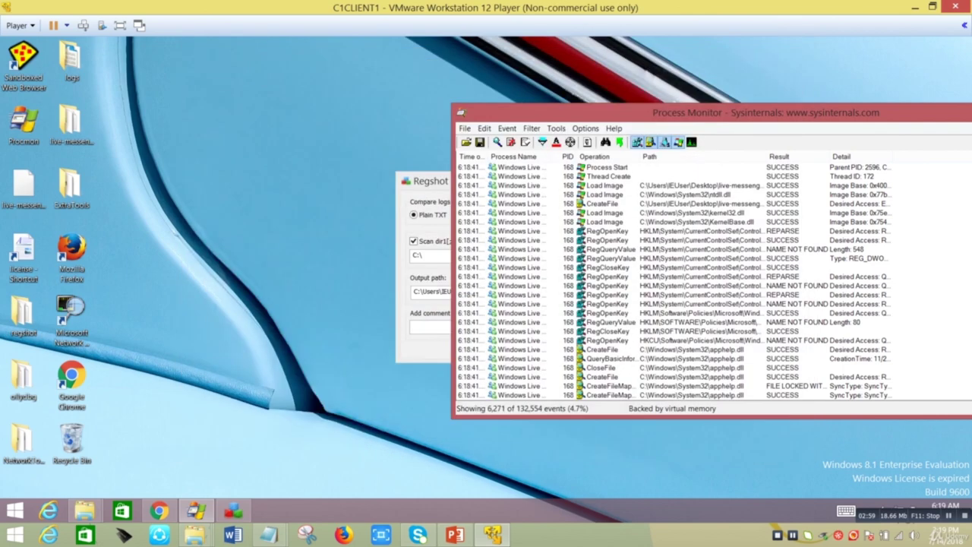
{"action": "left_click", "coordinate": [799, 43]}
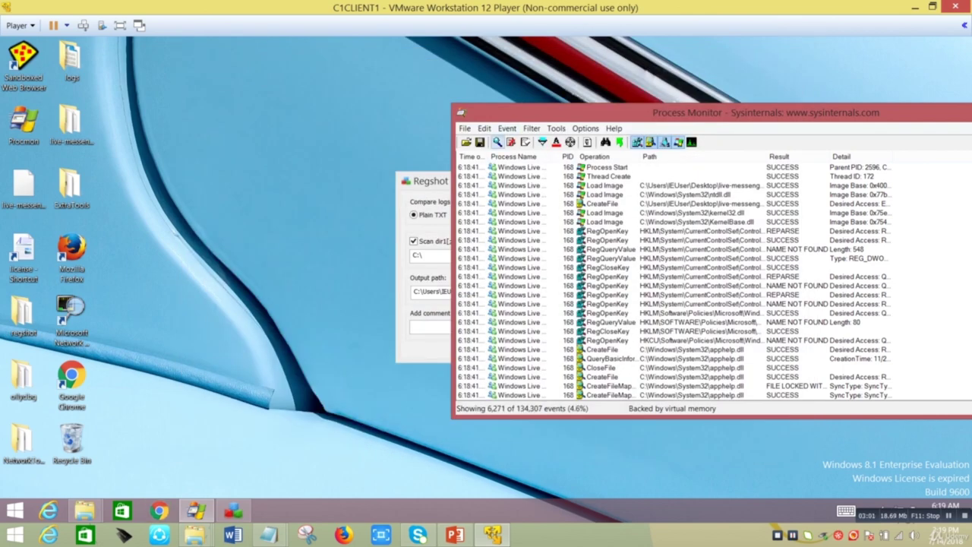
Stop capture and export the filtered events as CSV to Desktop\Logfile.CSV.
{"action": "left_click", "coordinate": [496, 142]}
{"action": "left_click_drag", "start_coordinate": [523, 109], "coordinate": [285, 136]}
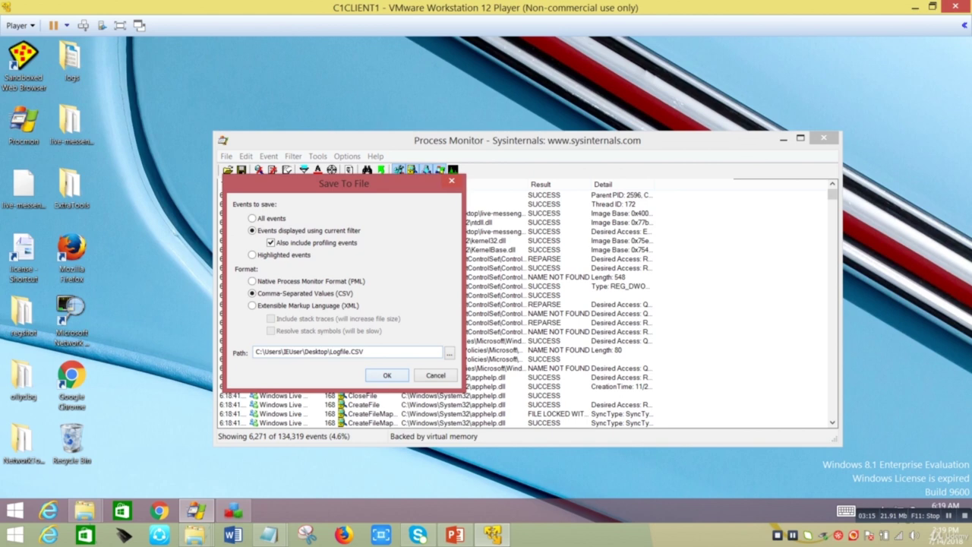
{"action": "key", "text": "Return"}
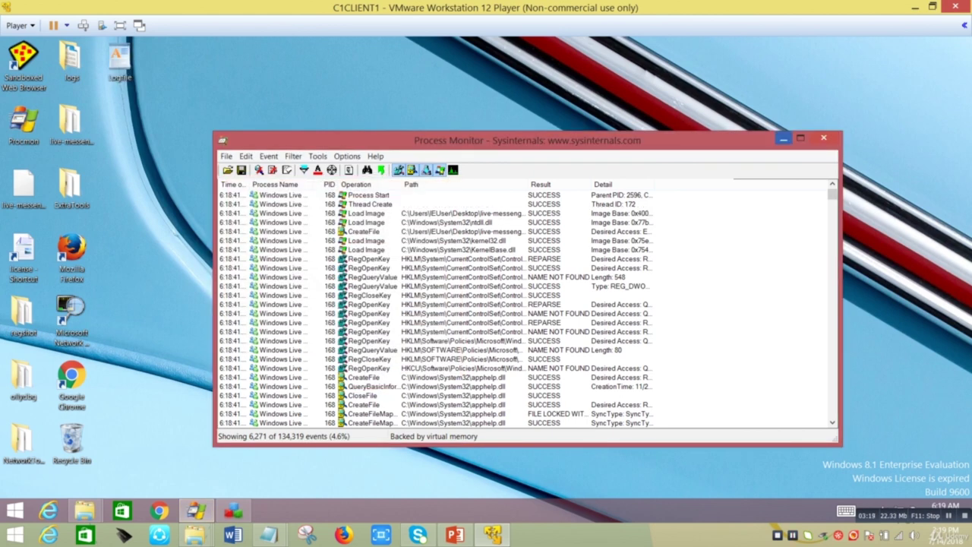
Save the second Regshot shot as snap2.hiv and compare it with snap1, opening the report.
{"action": "left_click", "coordinate": [783, 139]}
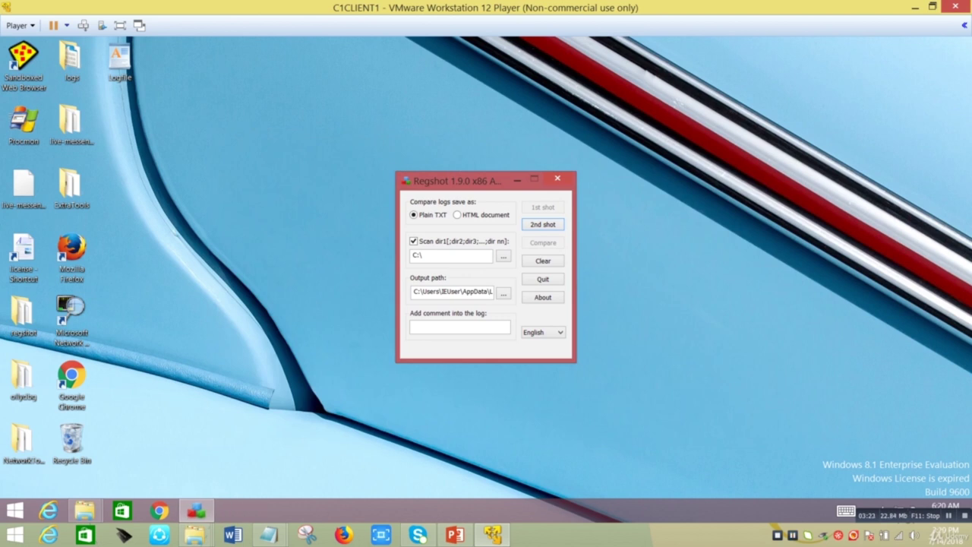
{"action": "left_click", "coordinate": [542, 224]}
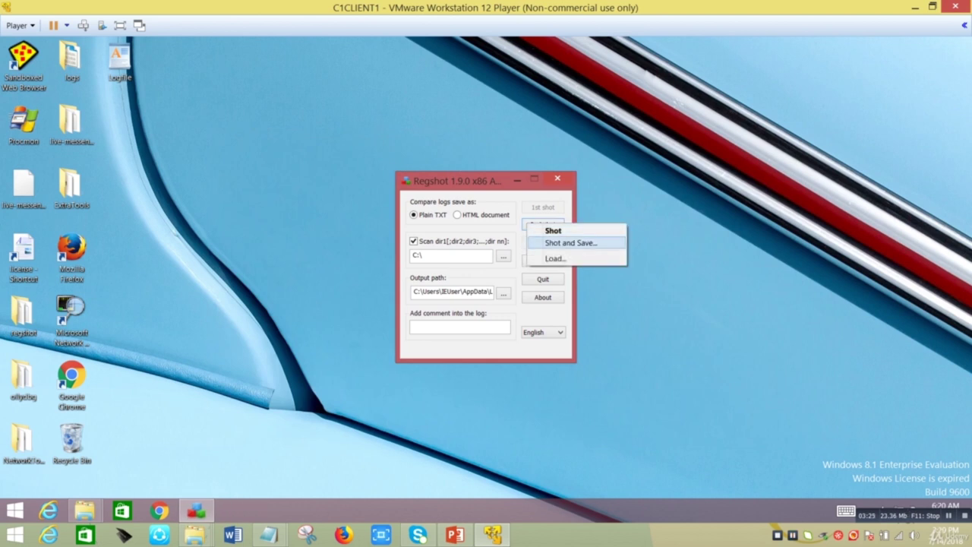
{"action": "left_click", "coordinate": [577, 242]}
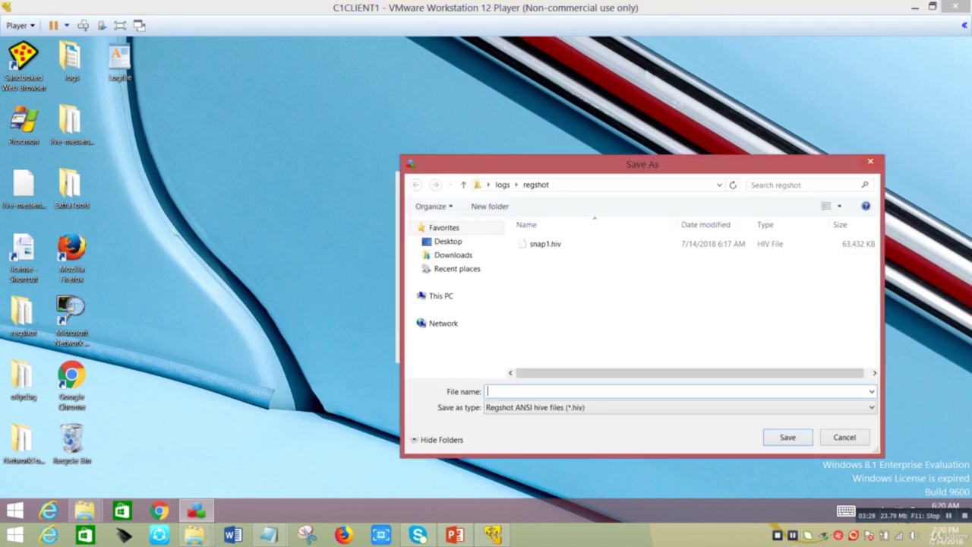
{"action": "type", "text": "snap2"}
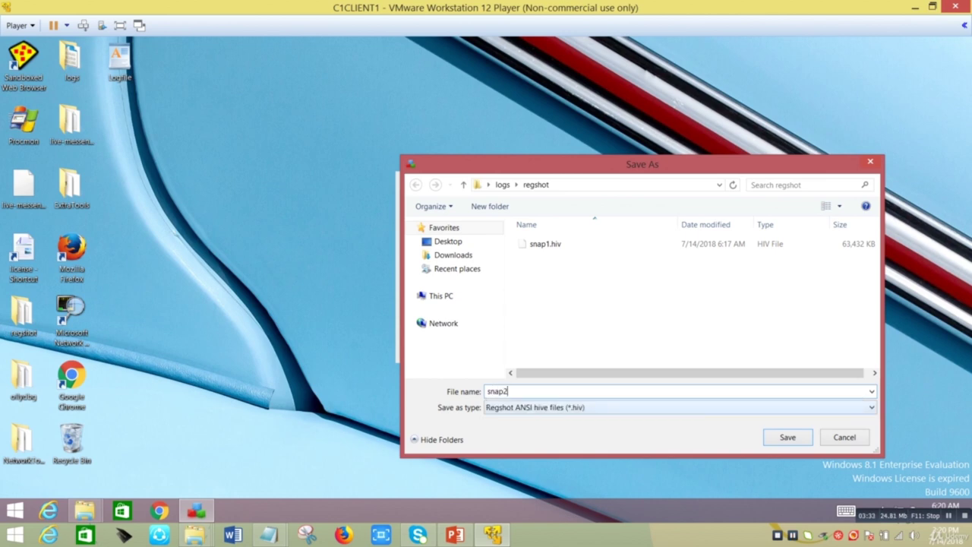
{"action": "key", "text": "Return"}
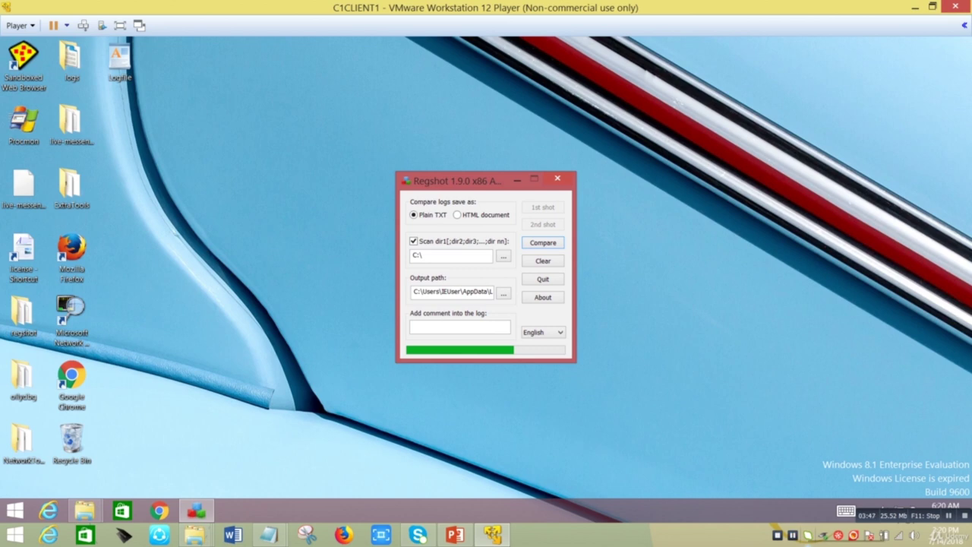
{"action": "key", "text": "Return"}
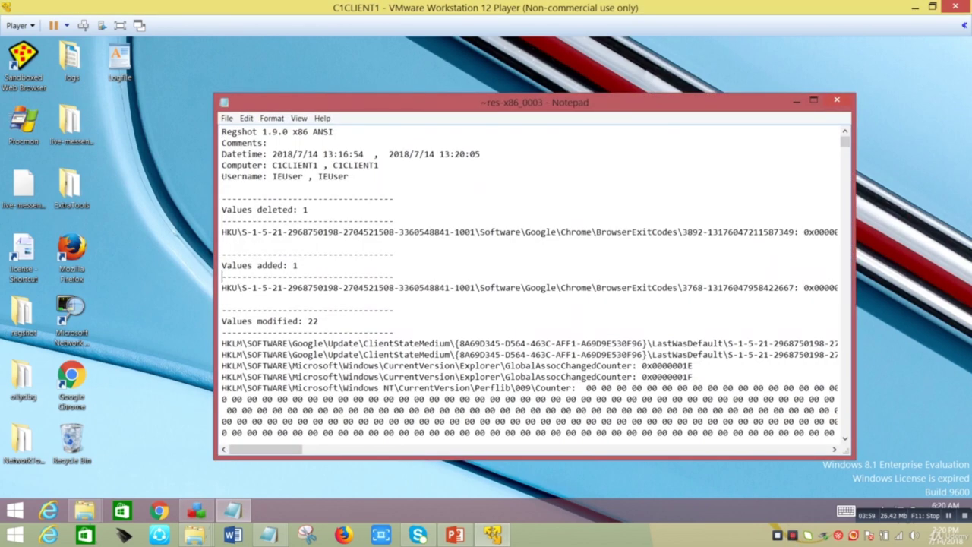
{"action": "left_click", "coordinate": [221, 321]}
Browse the report's modified, deleted and added registry values.
{"action": "left_click", "coordinate": [222, 332]}
{"action": "key", "text": "Down"}
{"action": "key", "text": "Down"}
{"action": "key", "text": "Down"}
{"action": "key", "text": "Down"}
{"action": "key", "text": "Up"}
{"action": "key", "text": "Up"}
{"action": "key", "text": "Up"}
{"action": "key", "text": "Up"}
{"action": "key", "text": "Up"}
{"action": "key", "text": "Down"}
{"action": "key", "text": "Down"}
{"action": "key", "text": "Down"}
{"action": "key", "text": "Down"}
{"action": "key", "text": "Down"}
{"action": "key", "text": "Down"}
{"action": "key", "text": "Down"}
{"action": "key", "text": "Down"}
{"action": "key", "text": "Down"}
{"action": "key", "text": "Down"}
{"action": "key", "text": "Down"}
{"action": "key", "text": "Down"}
{"action": "key", "text": "Down"}
{"action": "key", "text": "Down"}
{"action": "key", "text": "Down"}
{"action": "key", "text": "Down"}
{"action": "key", "text": "Down"}
{"action": "key", "text": "Down"}
{"action": "key", "text": "Down"}
{"action": "key", "text": "Down"}
{"action": "key", "text": "Down"}
{"action": "key", "text": "Down"}
{"action": "key", "text": "Down"}
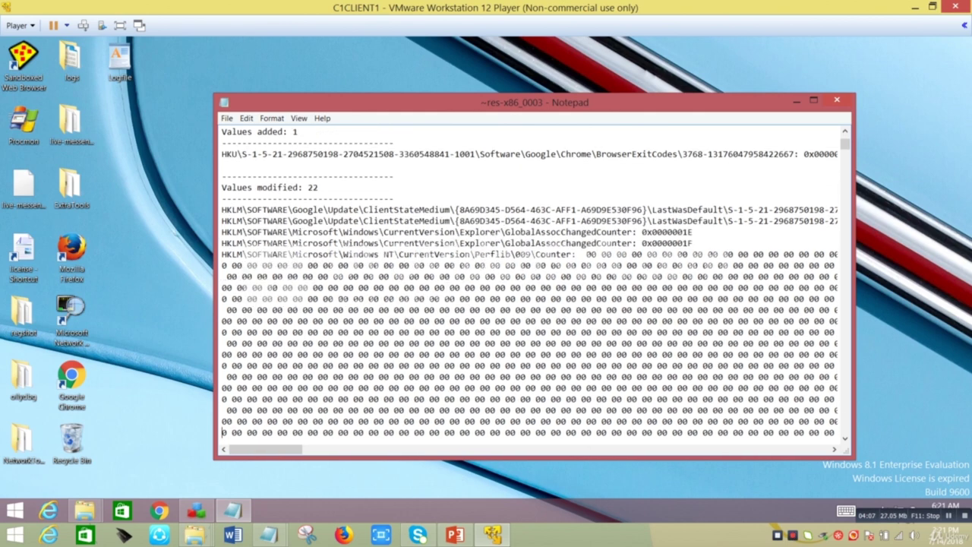
{"action": "key", "text": "Down"}
{"action": "key", "text": "Down"}
{"action": "key", "text": "Down"}
{"action": "key", "text": "Down"}
{"action": "key", "text": "Down"}
{"action": "key", "text": "Up"}
{"action": "key", "text": "Up"}
{"action": "key", "text": "Up"}
{"action": "key", "text": "Up"}
{"action": "key", "text": "Up"}
{"action": "key", "text": "Up"}
{"action": "key", "text": "Up"}
{"action": "key", "text": "Up"}
{"action": "key", "text": "Up"}
{"action": "key", "text": "Up"}
{"action": "key", "text": "Up"}
{"action": "key", "text": "Up"}
{"action": "key", "text": "Up"}
{"action": "key", "text": "Up"}
{"action": "key", "text": "Up"}
{"action": "key", "text": "Up"}
{"action": "key", "text": "Up"}
{"action": "key", "text": "Up"}
{"action": "key", "text": "Up"}
{"action": "key", "text": "Up"}
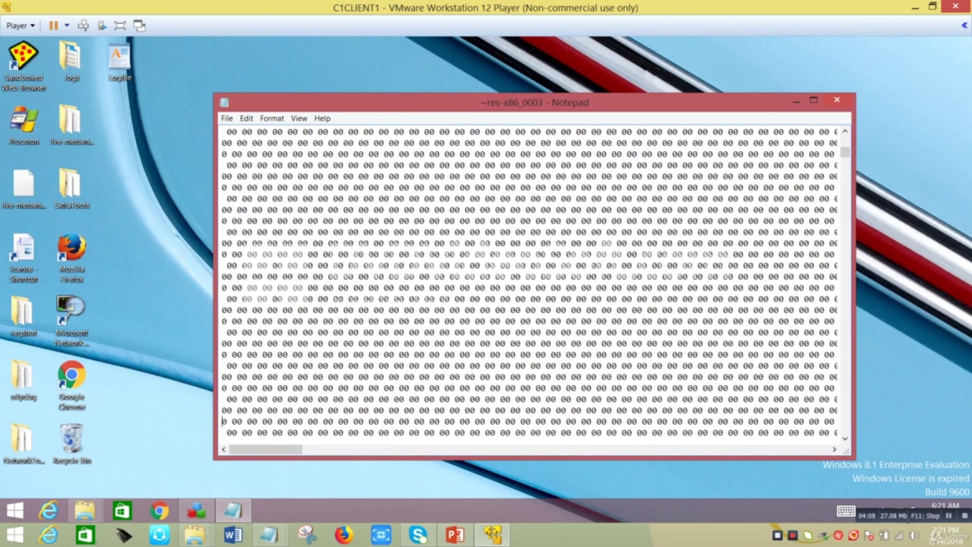
{"action": "key", "text": "Up"}
{"action": "key", "text": "Up"}
{"action": "key", "text": "Up"}
{"action": "key", "text": "Up"}
{"action": "key", "text": "Up"}
{"action": "key", "text": "Up"}
{"action": "key", "text": "Up"}
{"action": "key", "text": "Up"}
{"action": "key", "text": "Up"}
{"action": "key", "text": "Up"}
{"action": "key", "text": "Up"}
{"action": "key", "text": "Up"}
{"action": "key", "text": "Up"}
{"action": "key", "text": "Up"}
{"action": "key", "text": "Up"}
{"action": "key", "text": "Up"}
{"action": "key", "text": "Up"}
{"action": "key", "text": "Up"}
{"action": "key", "text": "Up"}
{"action": "key", "text": "Up"}
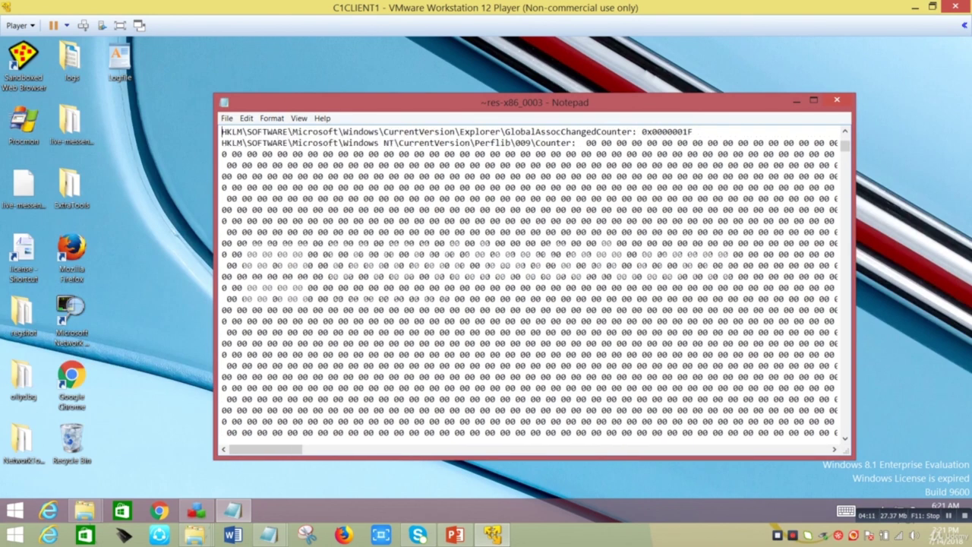
{"action": "key", "text": "Down"}
{"action": "key", "text": "Down"}
{"action": "key", "text": "Down"}
{"action": "key", "text": "Down"}
{"action": "key", "text": "Down"}
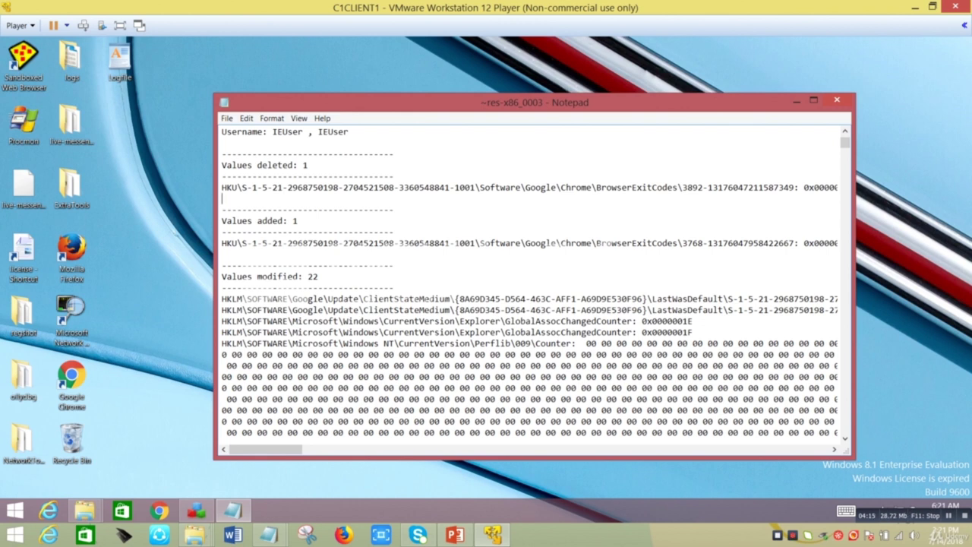
Search the report for pas.txt and select the added files msnsettings.dat and pas.txt.
{"action": "key", "text": "ctrl+f"}
{"action": "type", "text": "pa"}
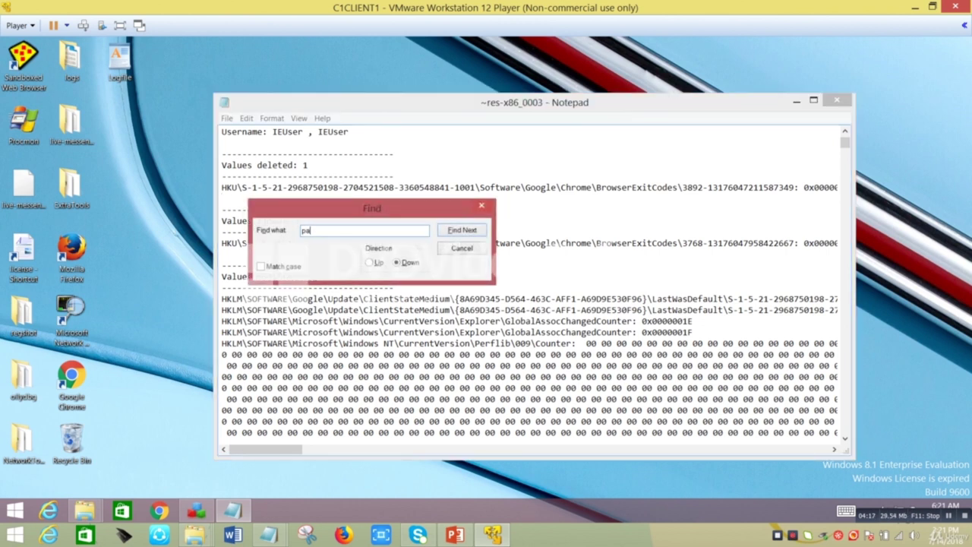
{"action": "type", "text": "s.txt"}
{"action": "key", "text": "Return"}
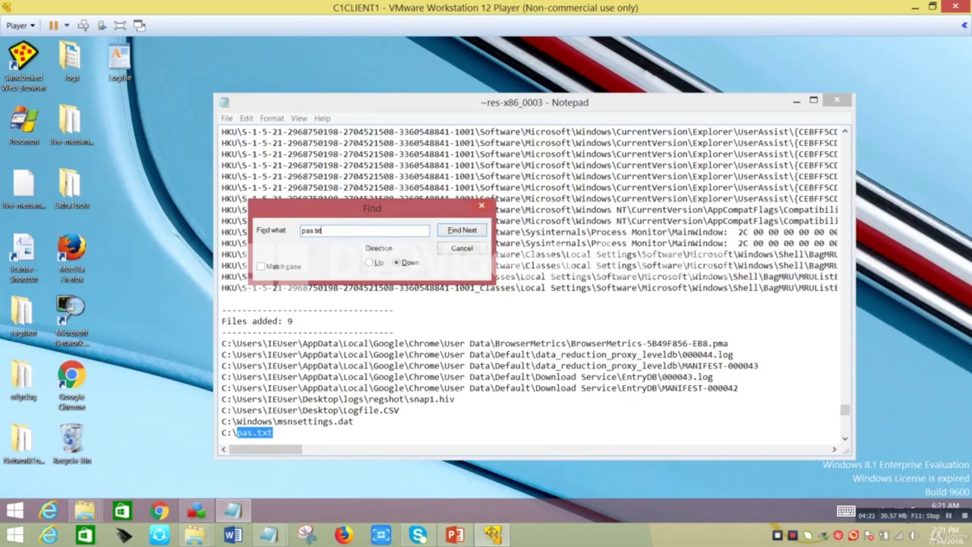
{"action": "left_click_drag", "start_coordinate": [271, 432], "coordinate": [222, 421]}
{"action": "key", "text": "ctrl+c"}
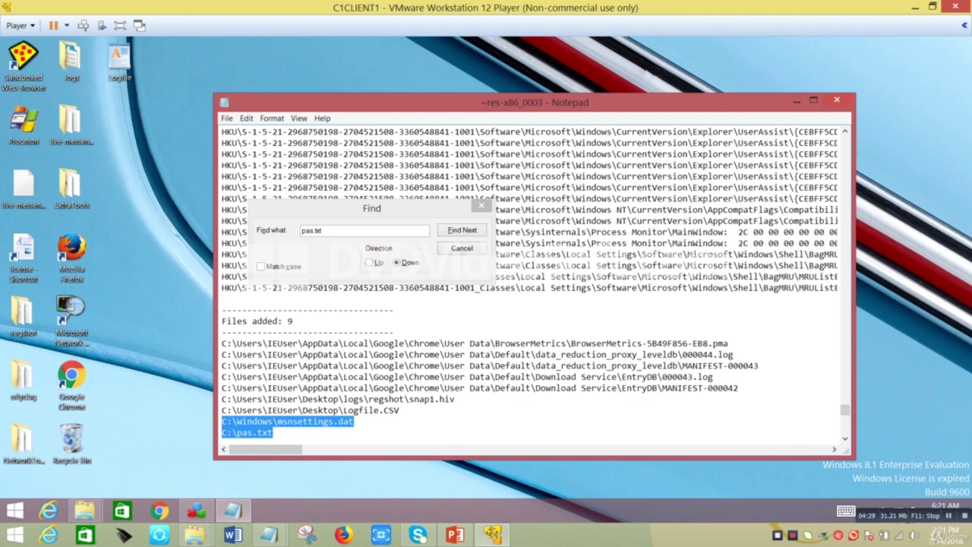
Paste C:\Windows\msnsettings.dat and C:\pas.txt on a new line under the URL in MalwareNotes.
{"action": "mouse_move", "coordinate": [267, 535]}
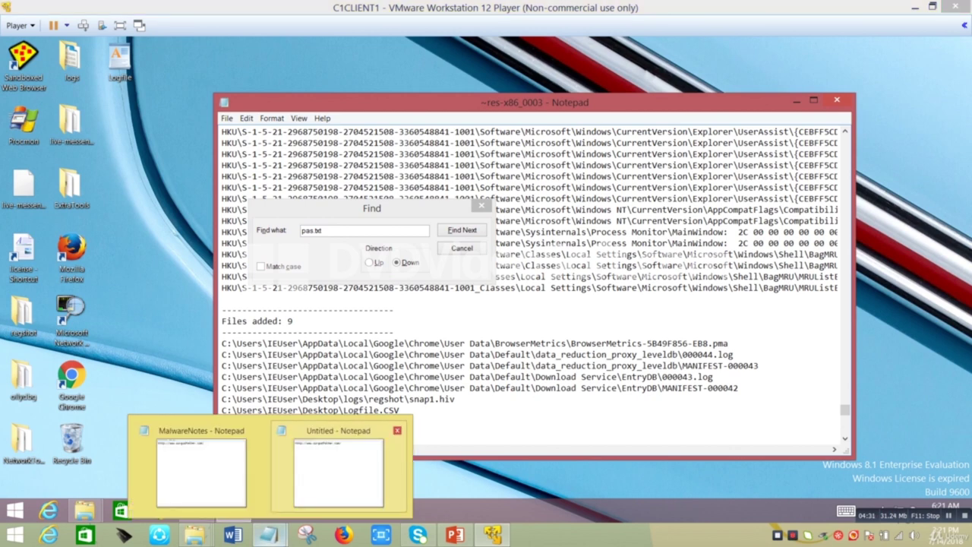
{"action": "mouse_move", "coordinate": [338, 471]}
{"action": "left_click", "coordinate": [201, 467]}
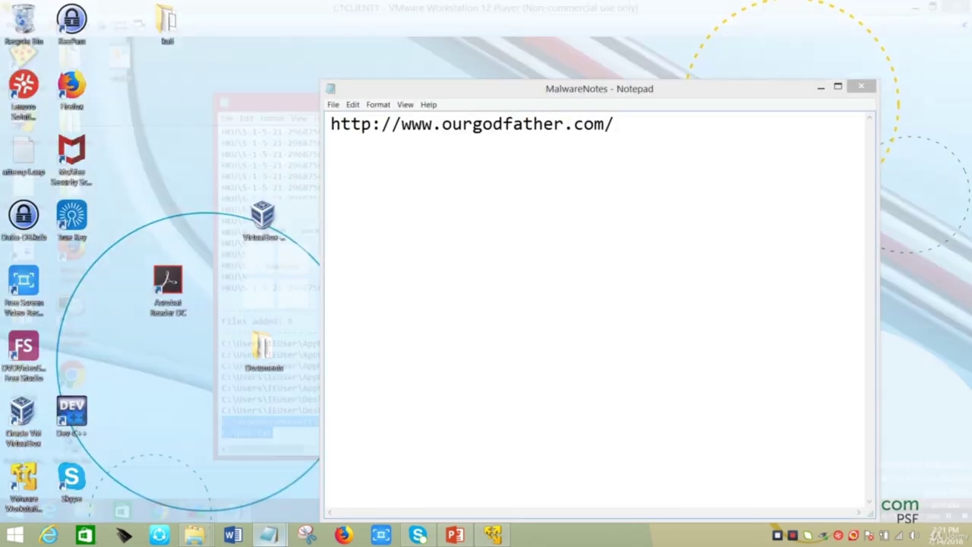
{"action": "key", "text": "Return"}
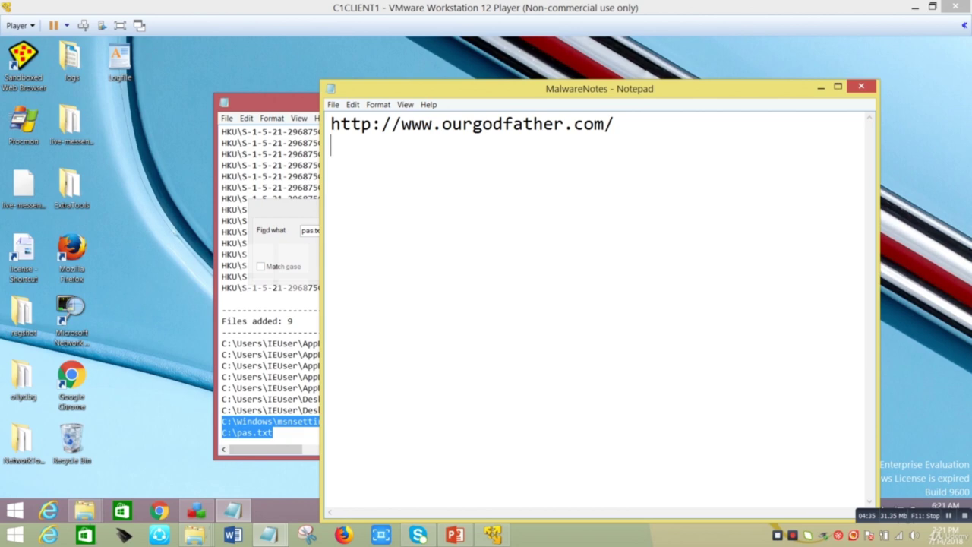
{"action": "key", "text": "ctrl+v"}
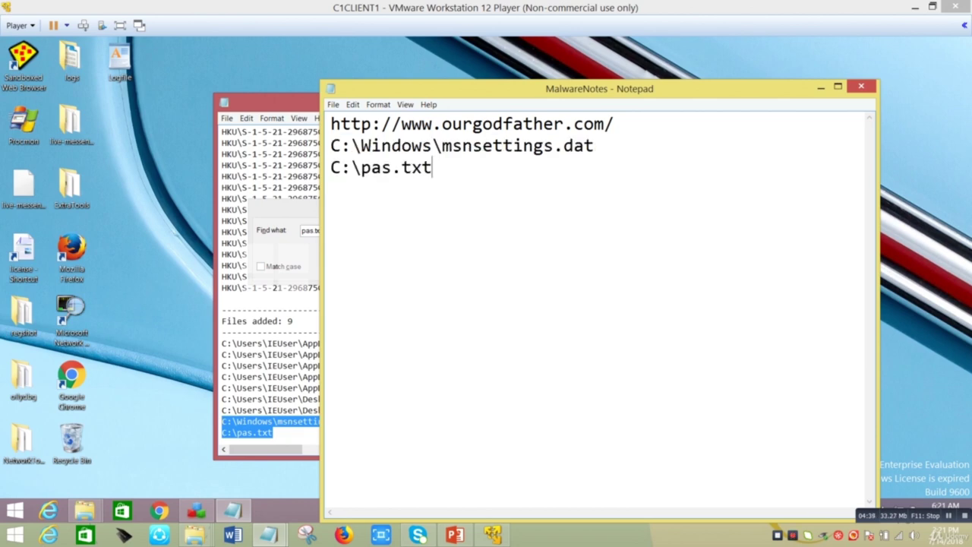
Minimize MalwareNotes, close the Find box, and minimize the Regshot report.
{"action": "key", "text": "super+Down"}
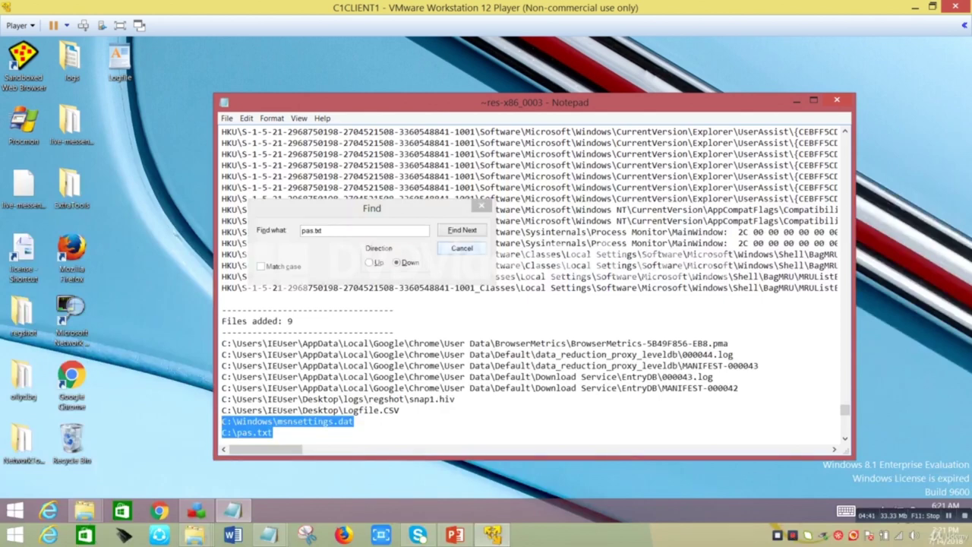
{"action": "key", "text": "Escape"}
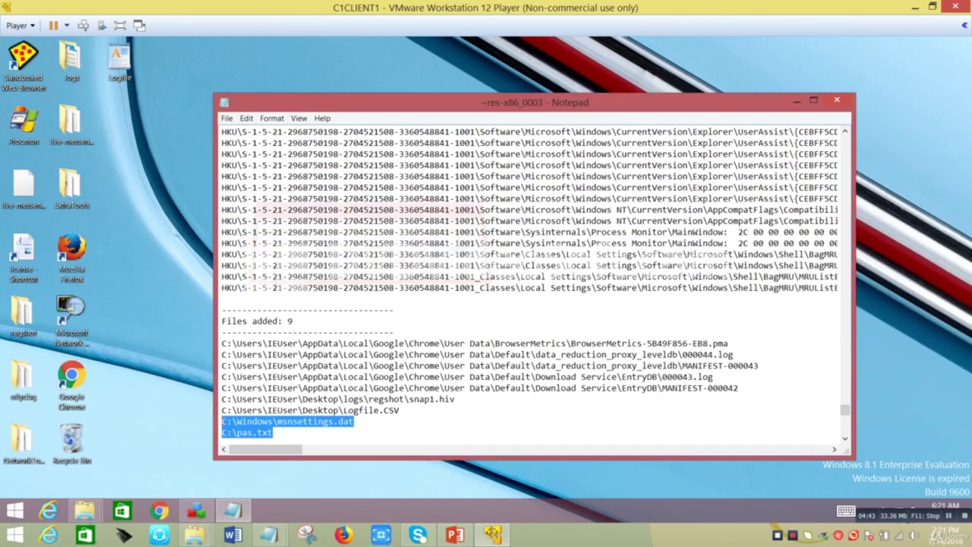
{"action": "key", "text": "super+Down"}
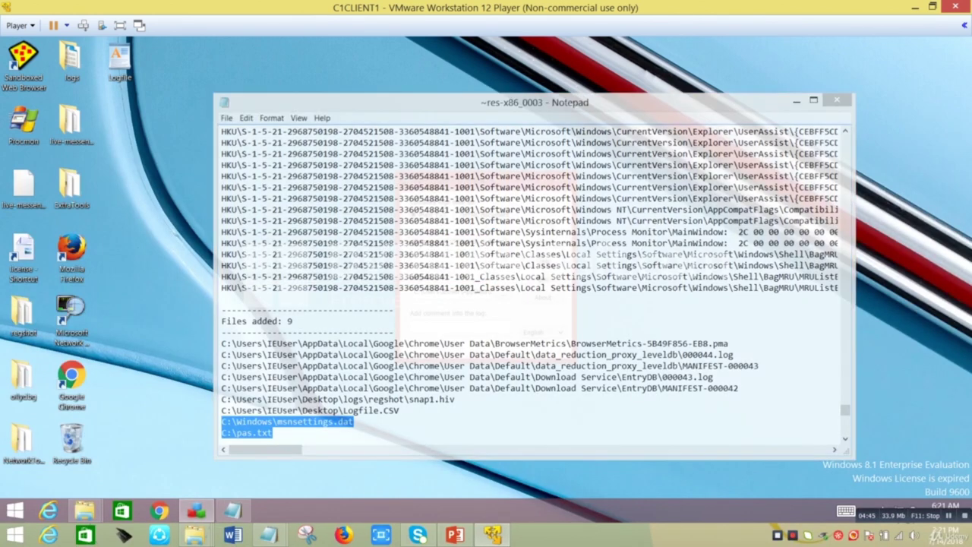
Open Logfile maximized in WordPad and find the CreateFile entry for pas.txt.
{"action": "double_click", "coordinate": [119, 61]}
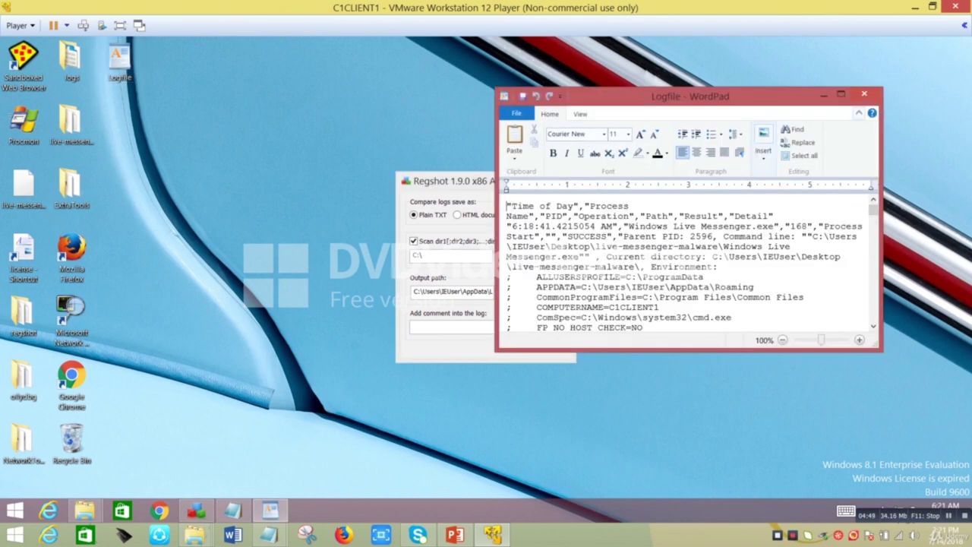
{"action": "left_click", "coordinate": [840, 93]}
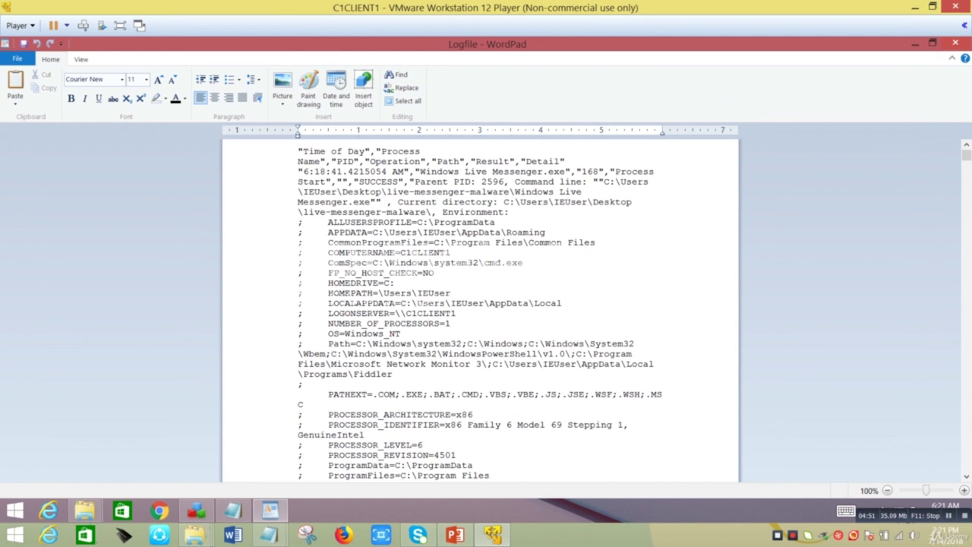
{"action": "key", "text": "ctrl+f"}
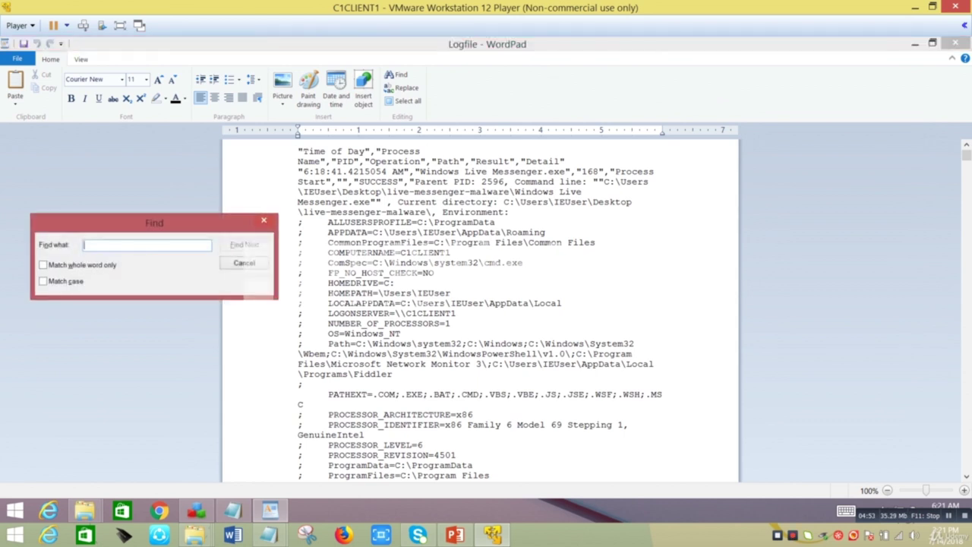
{"action": "type", "text": "pas"}
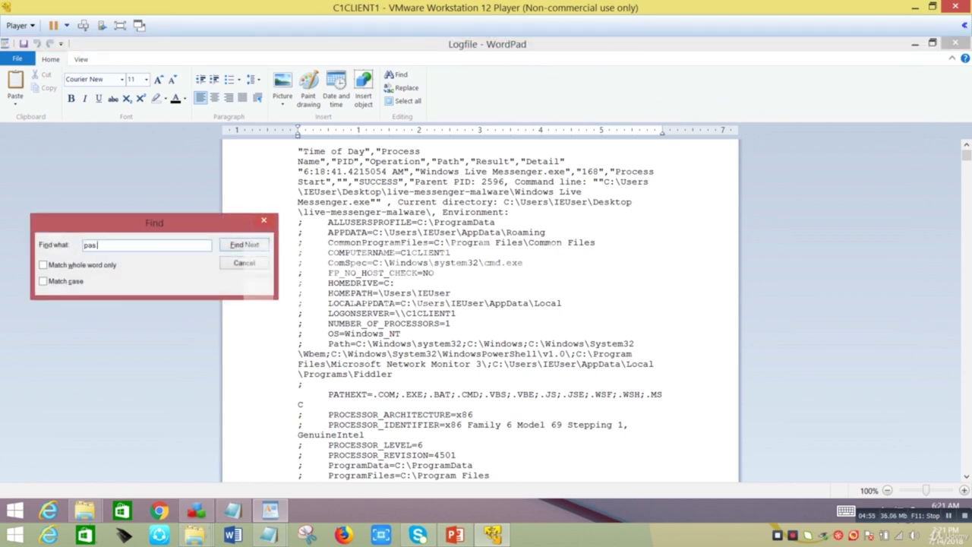
{"action": "type", "text": ".txt"}
{"action": "key", "text": "Return"}
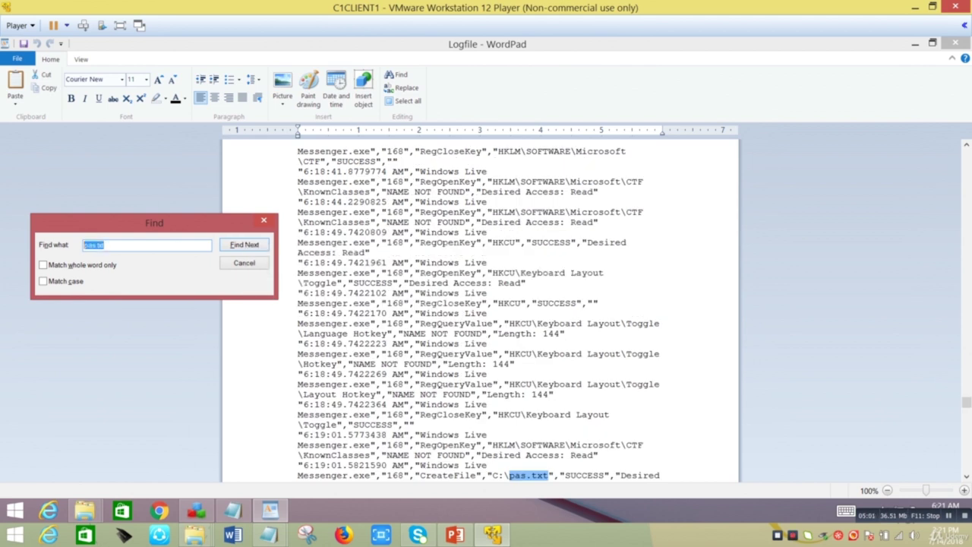
Search the log for msnmsgr, which finds no match, and dismiss the message.
{"action": "key", "text": "BackSpace"}
{"action": "type", "text": "msnmsgr"}
{"action": "key", "text": "Return"}
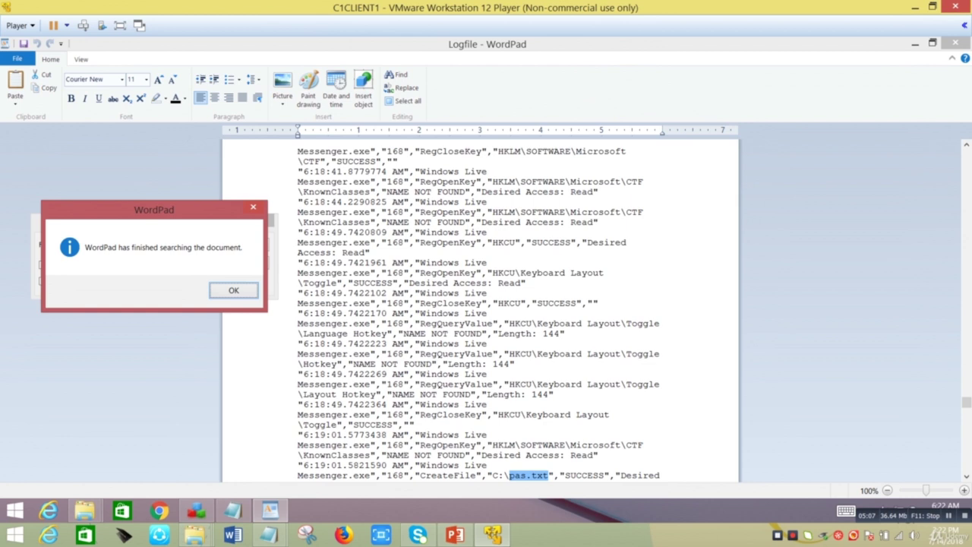
{"action": "key", "text": "Return"}
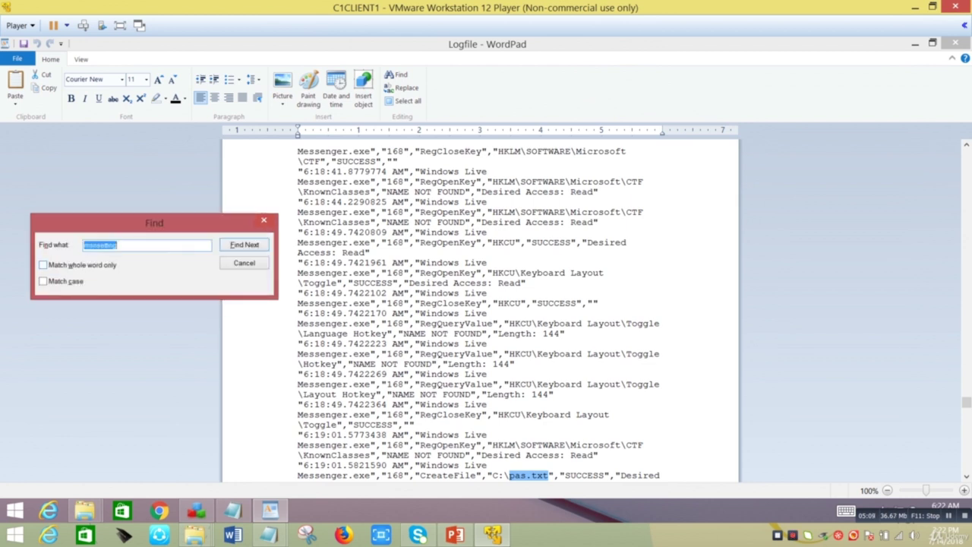
Jump to the top of the WordPad log and find the first 'msnsetting' match.
{"action": "key", "text": "alt+Tab"}
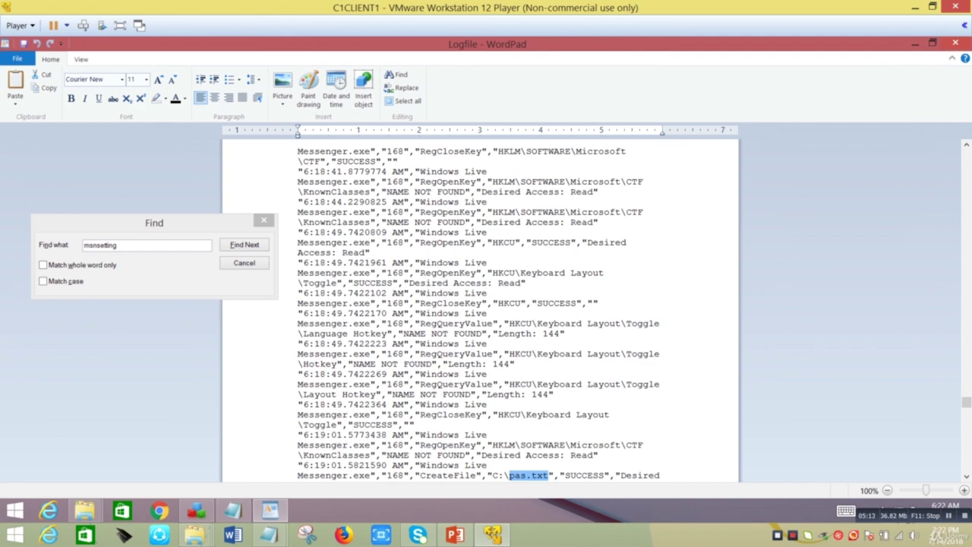
{"action": "scroll", "coordinate": [478, 311], "scroll_direction": "down", "scroll_amount": 3}
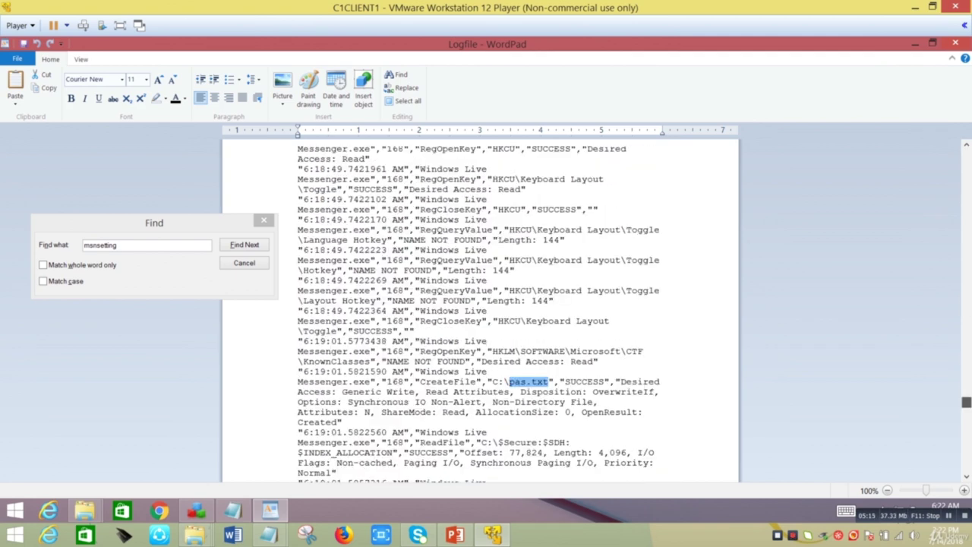
{"action": "key", "text": "ctrl+Home"}
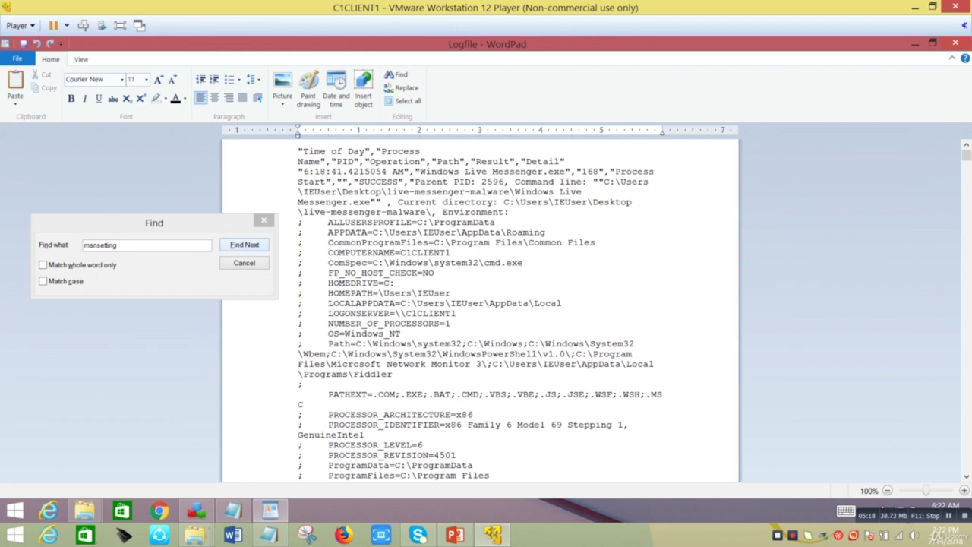
{"action": "key", "text": "alt+Tab"}
{"action": "key", "text": "Return"}
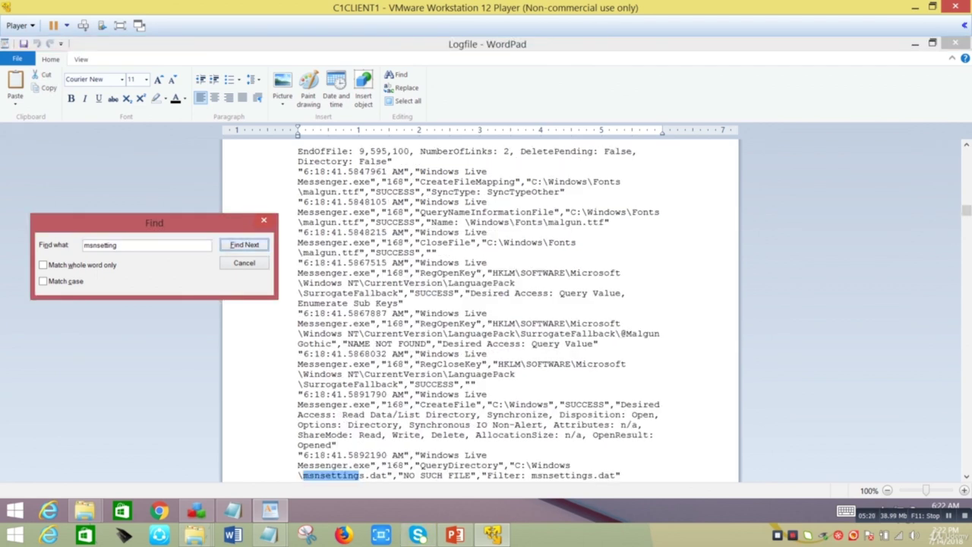
Step to the Messenger QueryDirectory entry for C:\Windows\msnsettings.dat, which returned NO SUCH FILE.
{"action": "key", "text": "alt+Tab"}
{"action": "key", "text": "Left"}
{"action": "key", "text": "Left"}
{"action": "key", "text": "Left"}
{"action": "key", "text": "Left"}
{"action": "key", "text": "Left"}
{"action": "key", "text": "Left"}
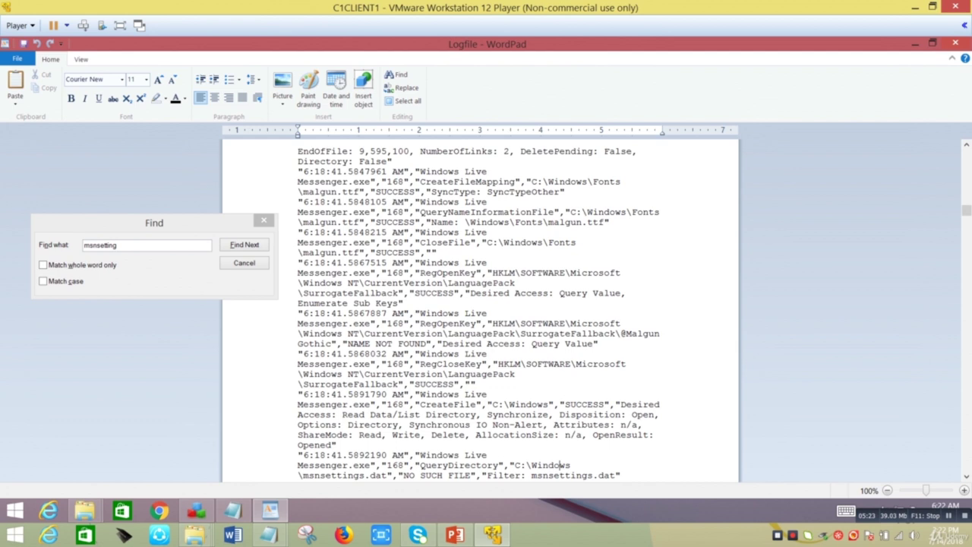
{"action": "key", "text": "Left"}
{"action": "key", "text": "Left"}
{"action": "key", "text": "Left"}
{"action": "key", "text": "Left"}
{"action": "key", "text": "Left"}
{"action": "key", "text": "Down"}
{"action": "key", "text": "Down"}
{"action": "key", "text": "Down"}
{"action": "key", "text": "Down"}
{"action": "key", "text": "Down"}
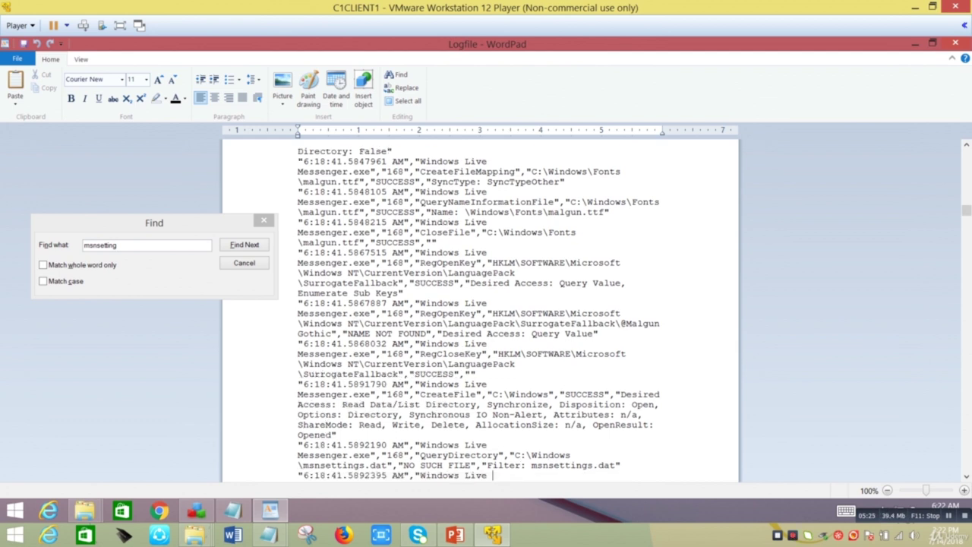
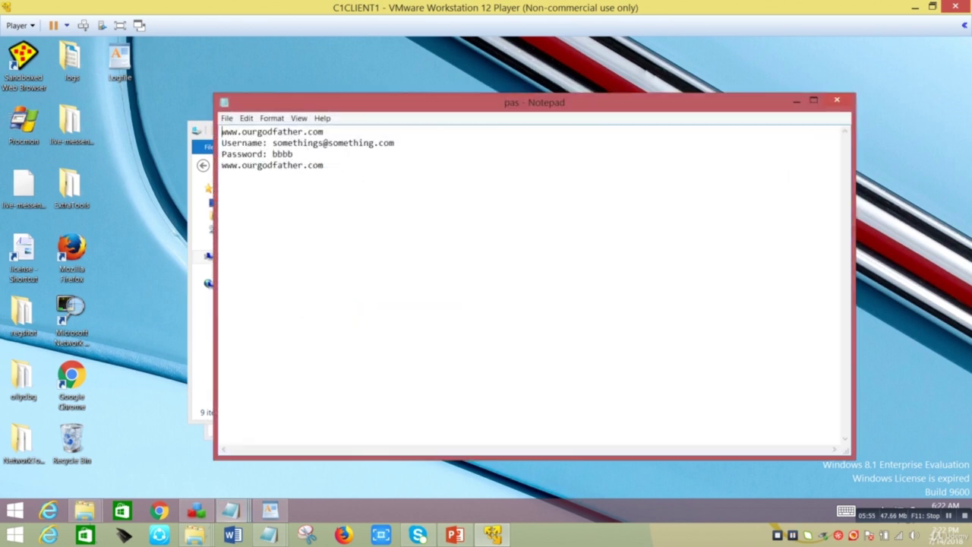
{"action": "key", "text": "shift+End"}
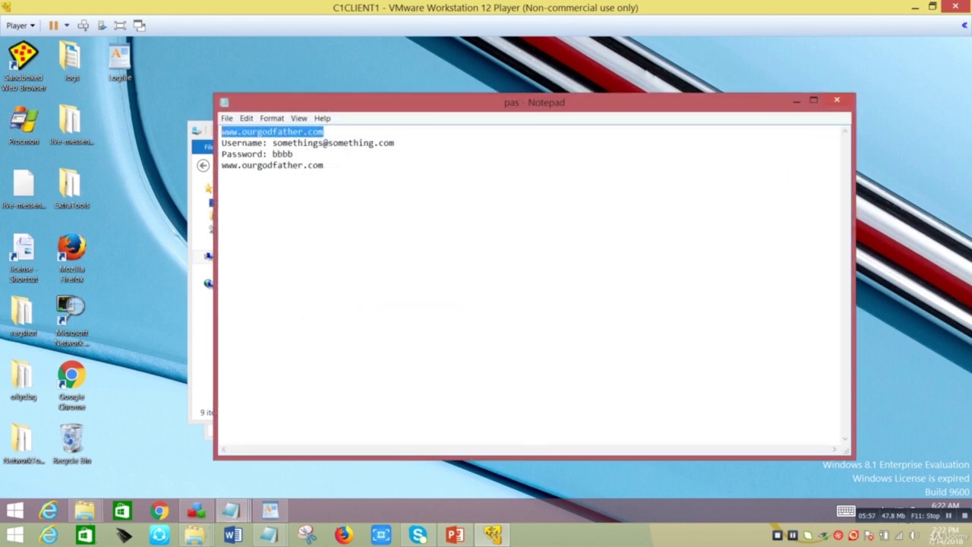
{"action": "key", "text": "Down"}
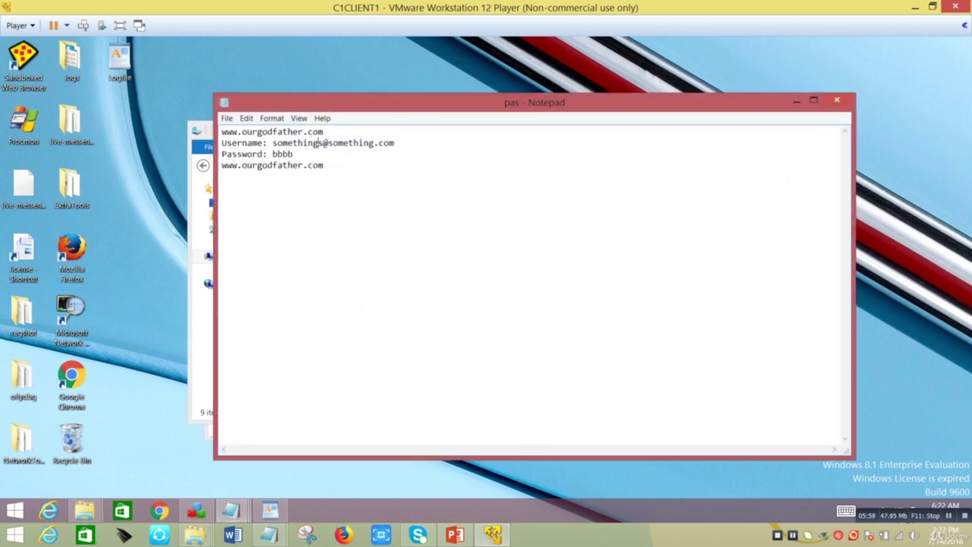
{"action": "key", "text": "ctrl+Left"}
{"action": "key", "text": "shift+End"}
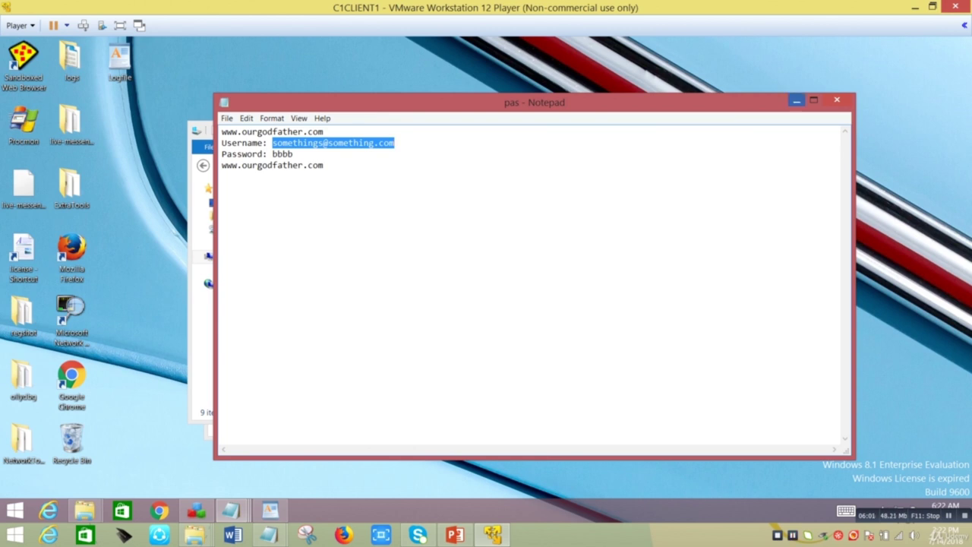
{"action": "left_click", "coordinate": [796, 101]}
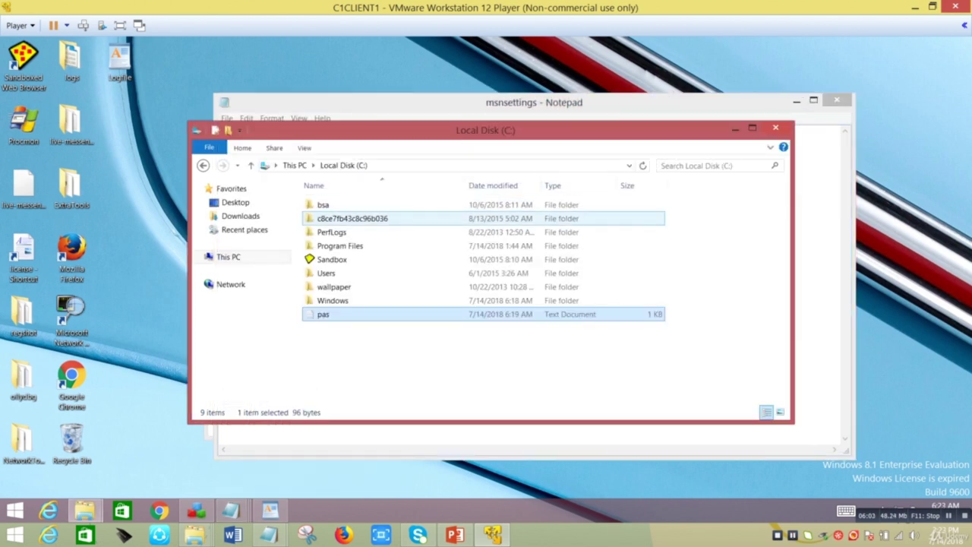
Search C:\Windows for 'msnse' and open the 129-byte msnsettings DAT file in Notepad.
{"action": "double_click", "coordinate": [334, 300]}
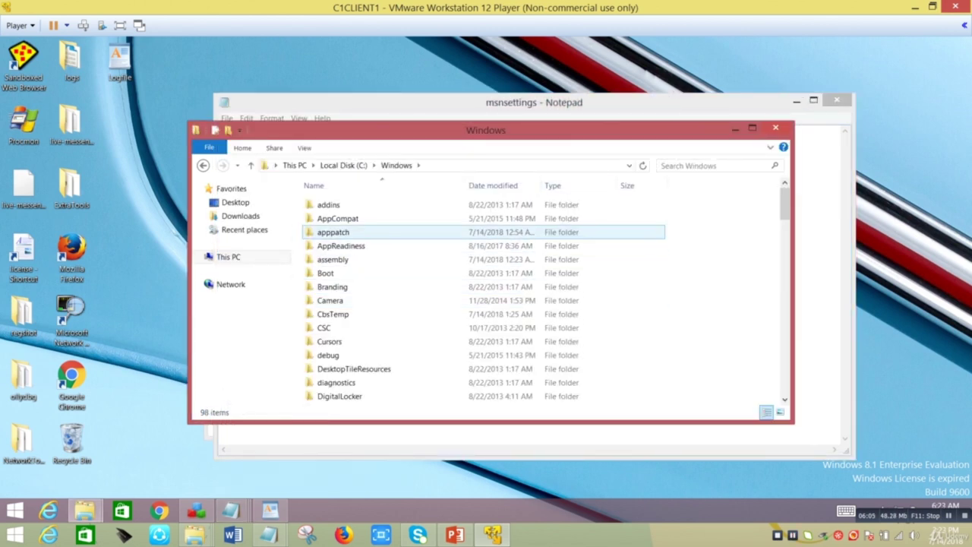
{"action": "left_click", "coordinate": [714, 165]}
{"action": "type", "text": "msn"}
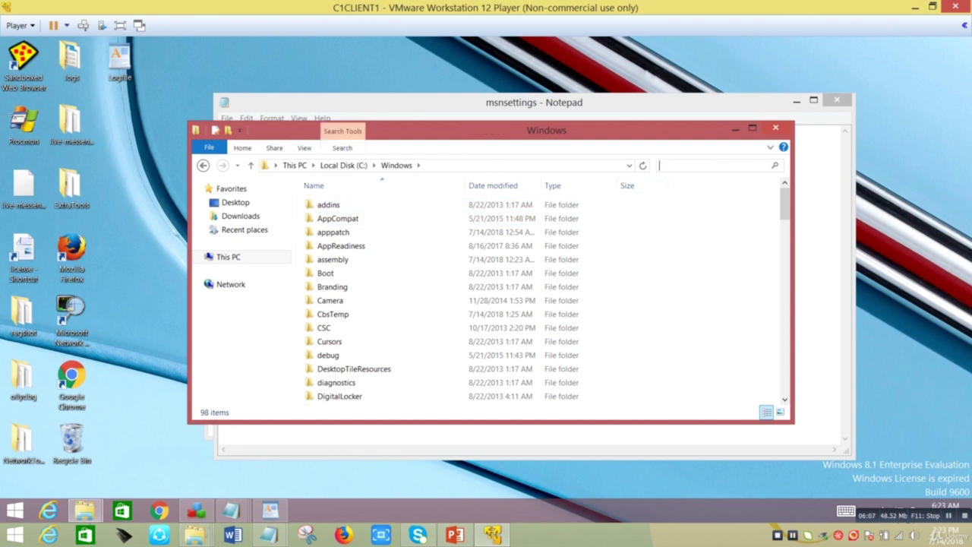
{"action": "type", "text": "se"}
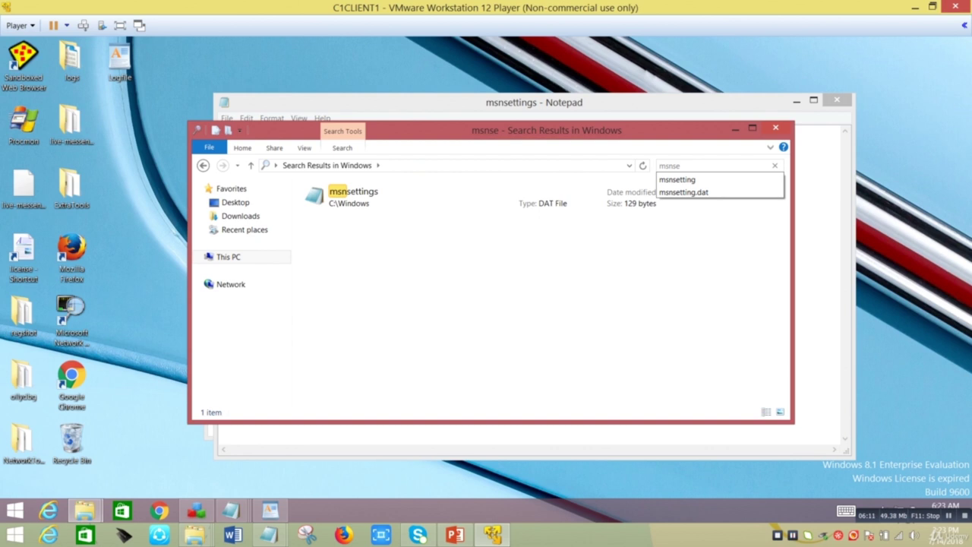
{"action": "left_click", "coordinate": [353, 196]}
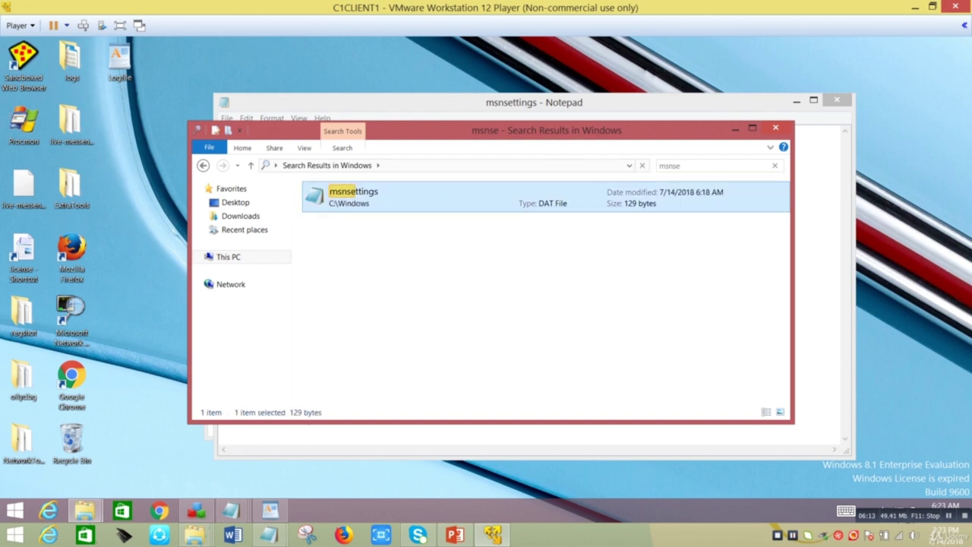
{"action": "key", "text": "Return"}
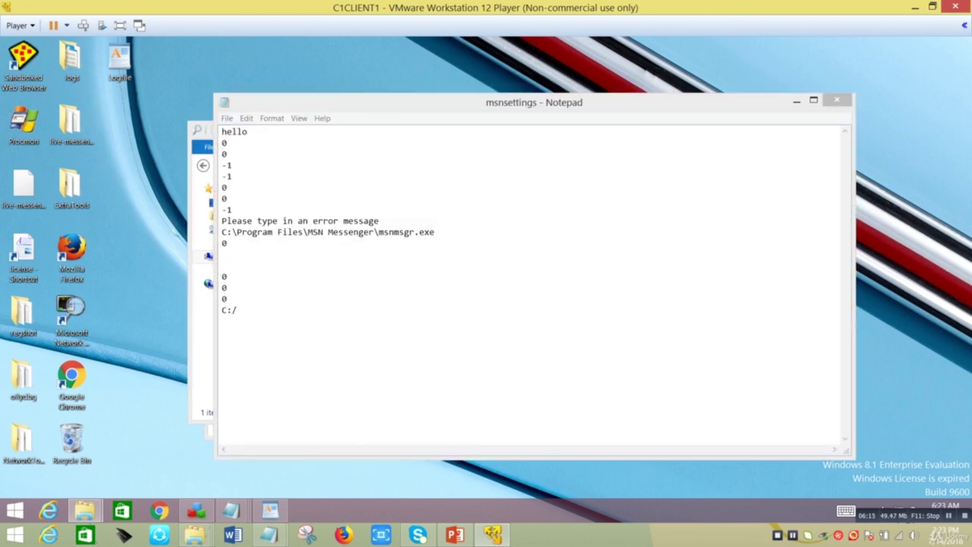
Compare both msnsettings copies and select the gsmtp185.google.com server and Gmail address lines.
{"action": "left_click_drag", "start_coordinate": [332, 97], "coordinate": [500, 112]}
{"action": "left_click", "coordinate": [231, 510]}
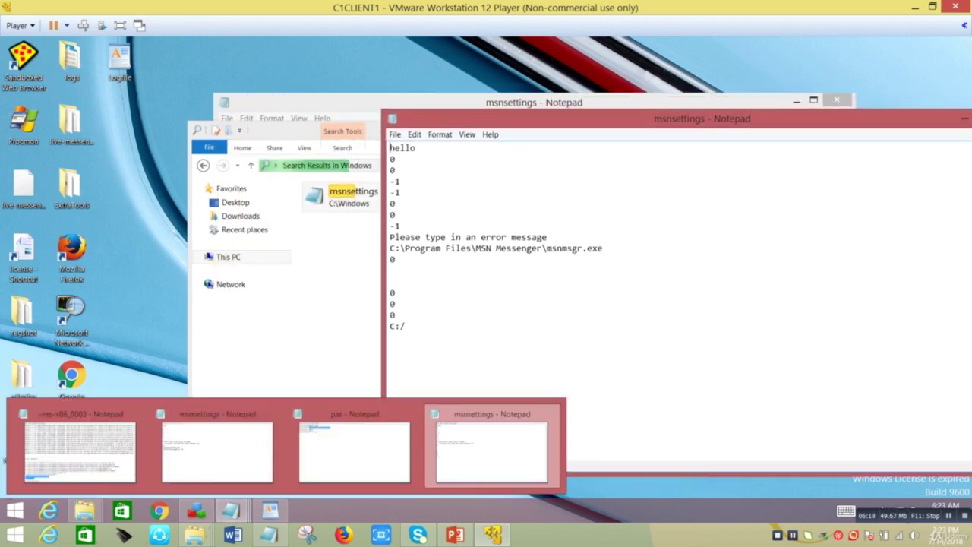
{"action": "left_click", "coordinate": [492, 449]}
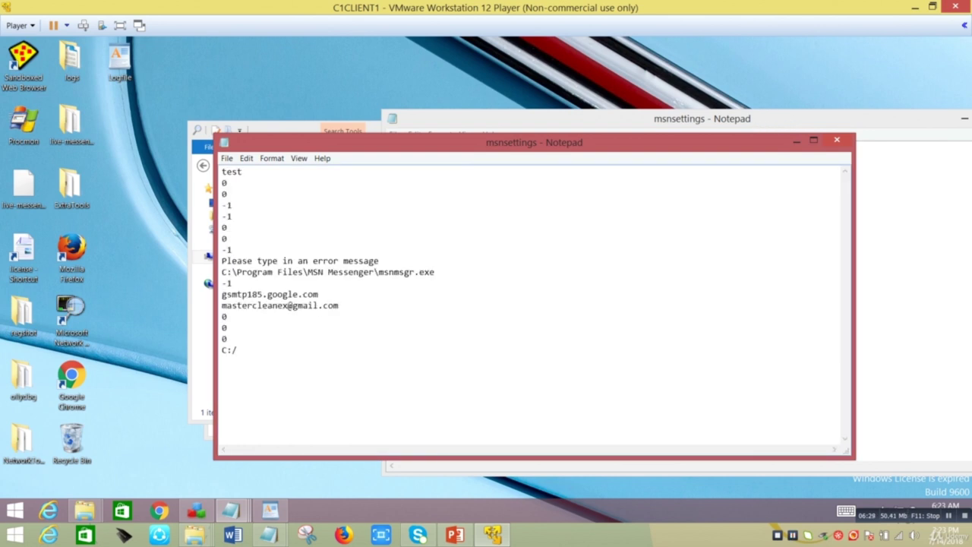
{"action": "key", "text": "alt+Tab"}
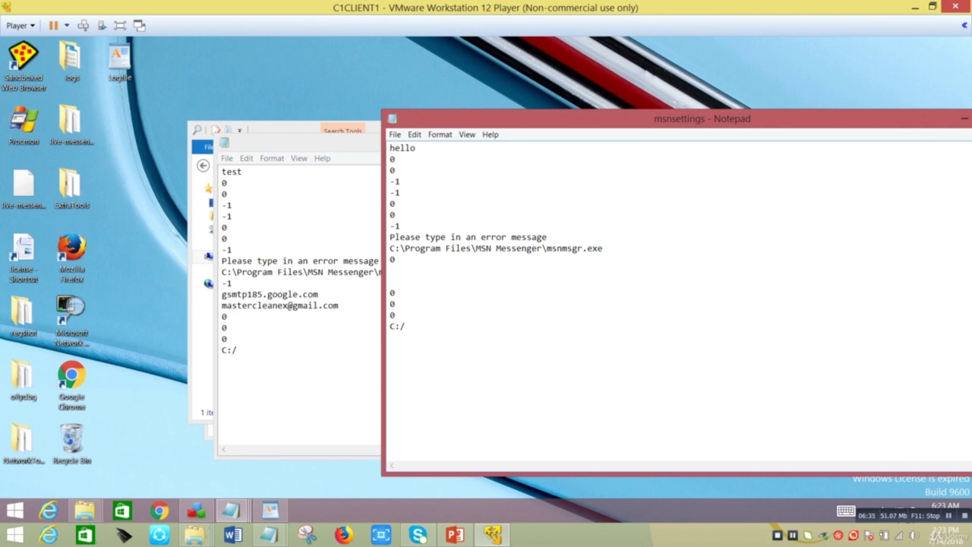
{"action": "left_click_drag", "start_coordinate": [338, 306], "coordinate": [222, 294]}
{"action": "key", "text": "ctrl+c"}
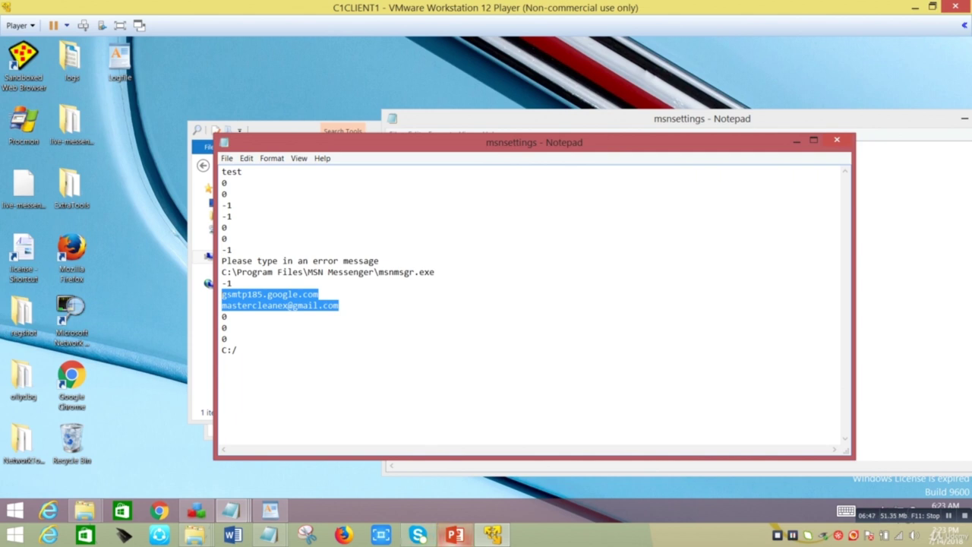
Paste the gsmtp185.google.com and Gmail address lines into MalwareNotes below C:\pas.txt.
{"action": "mouse_move", "coordinate": [270, 510]}
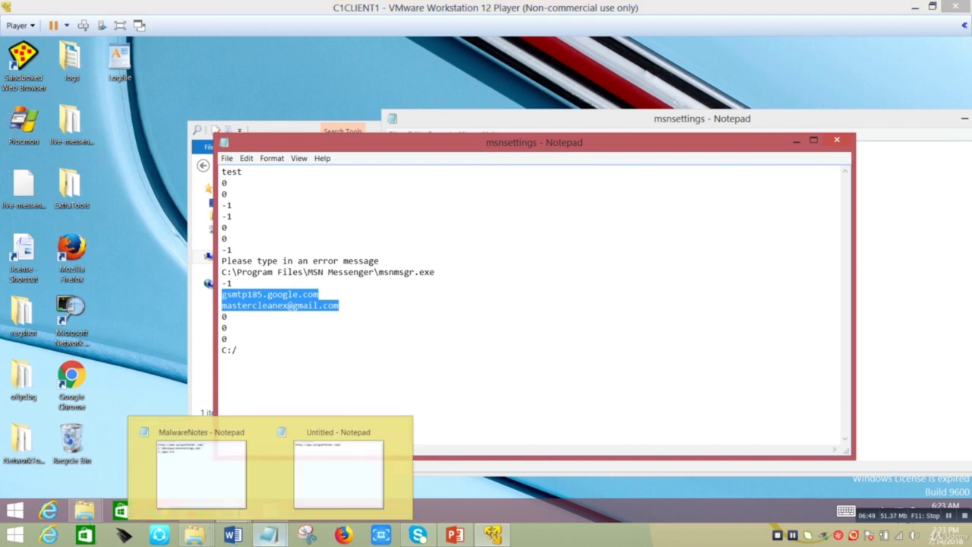
{"action": "left_click", "coordinate": [190, 465]}
{"action": "key", "text": "Return"}
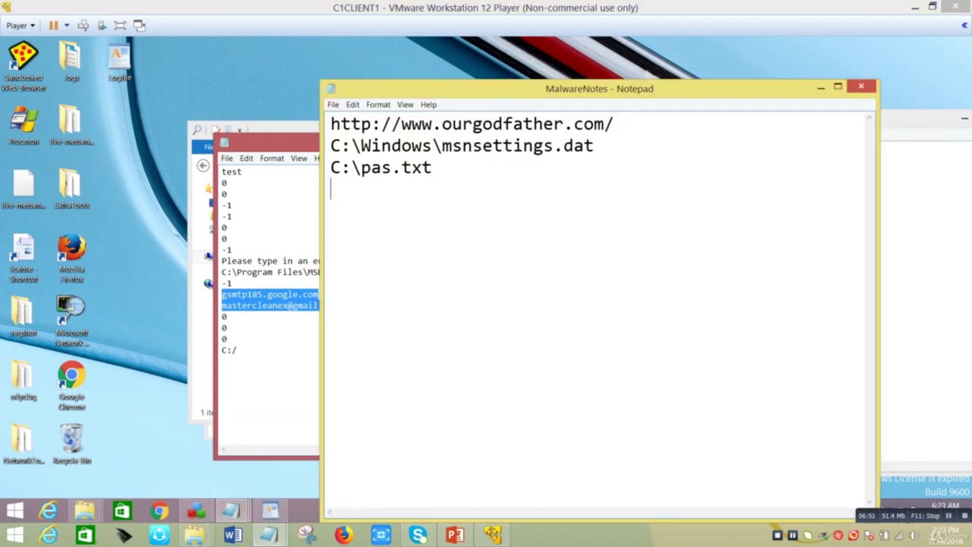
{"action": "key", "text": "ctrl+v"}
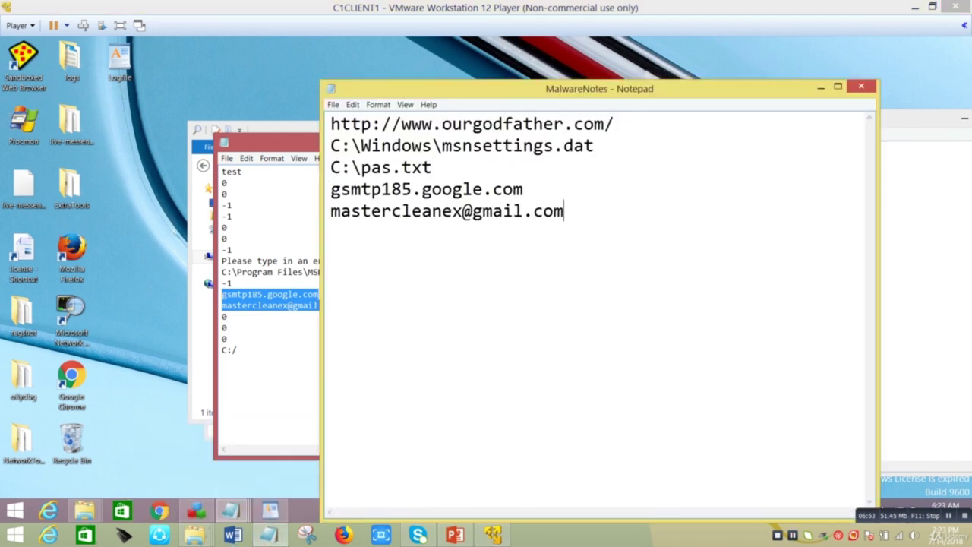
Clear away the MalwareNotes, msnsettings, search results and malware folder windows, leaving Regshot.
{"action": "key", "text": "super+Down"}
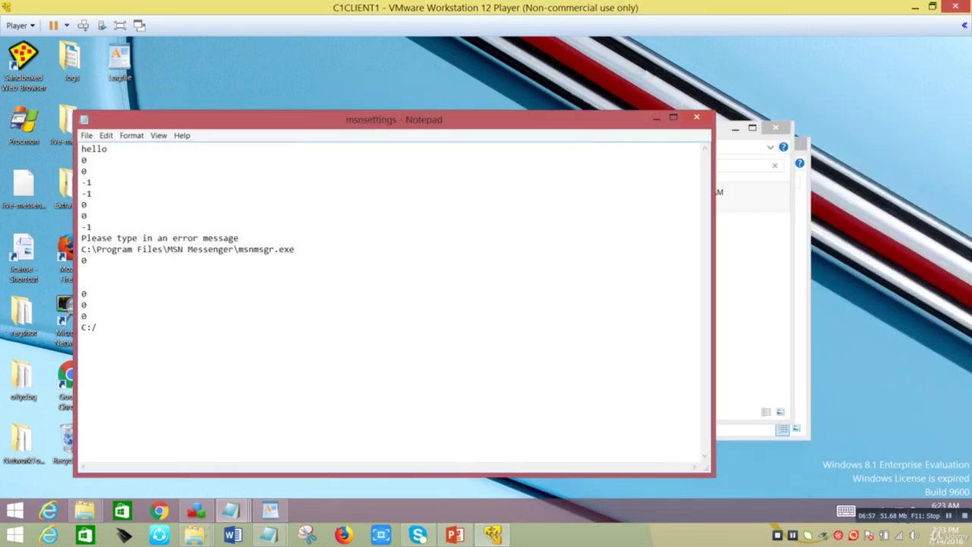
{"action": "key", "text": "super+Down"}
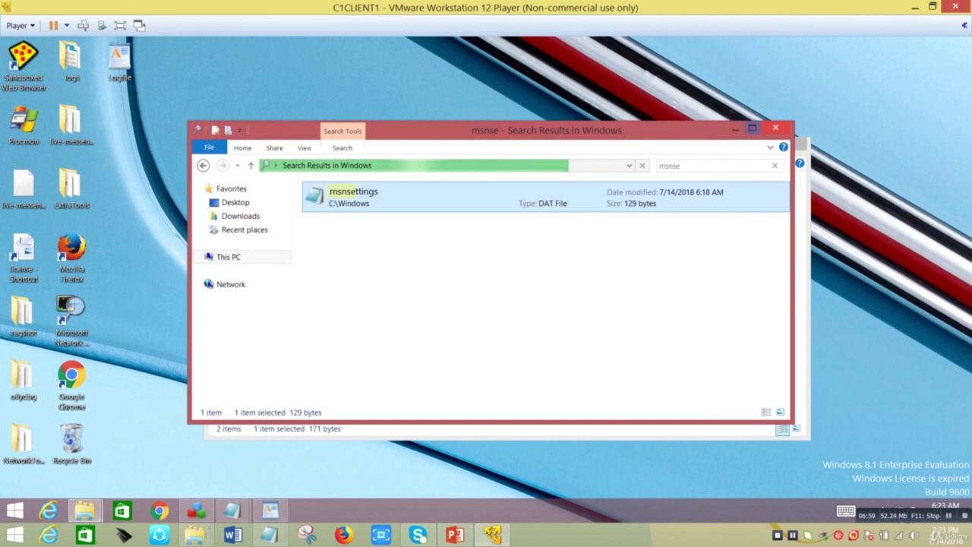
{"action": "key", "text": "super+Down"}
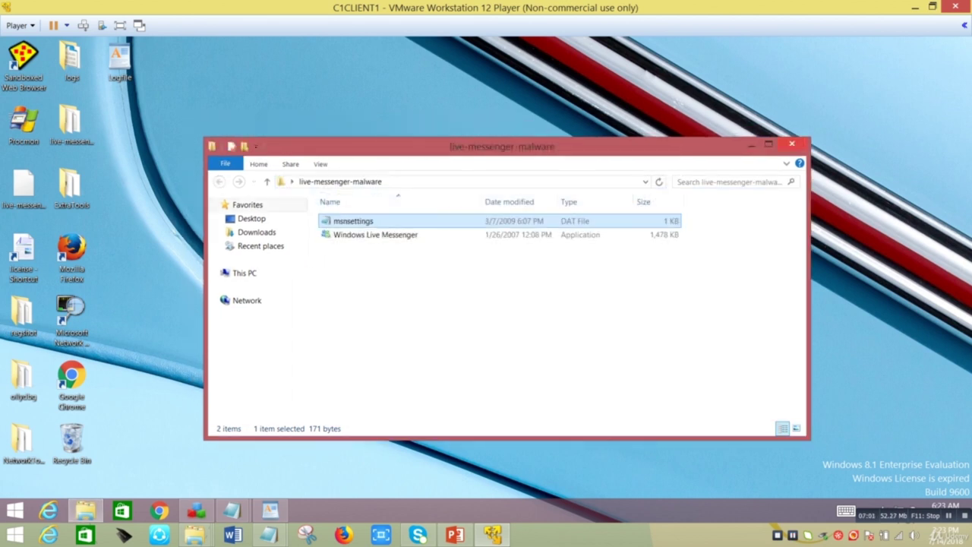
{"action": "key", "text": "super+Down"}
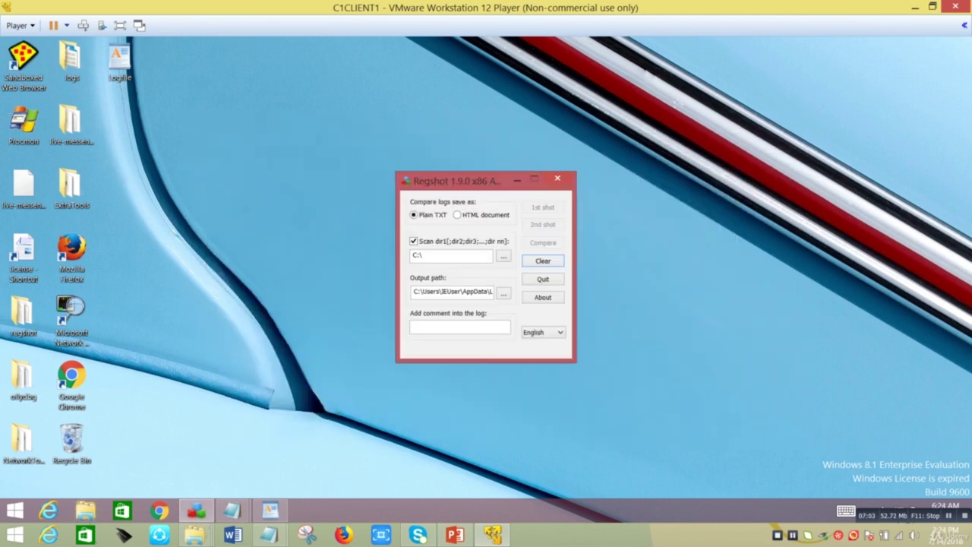
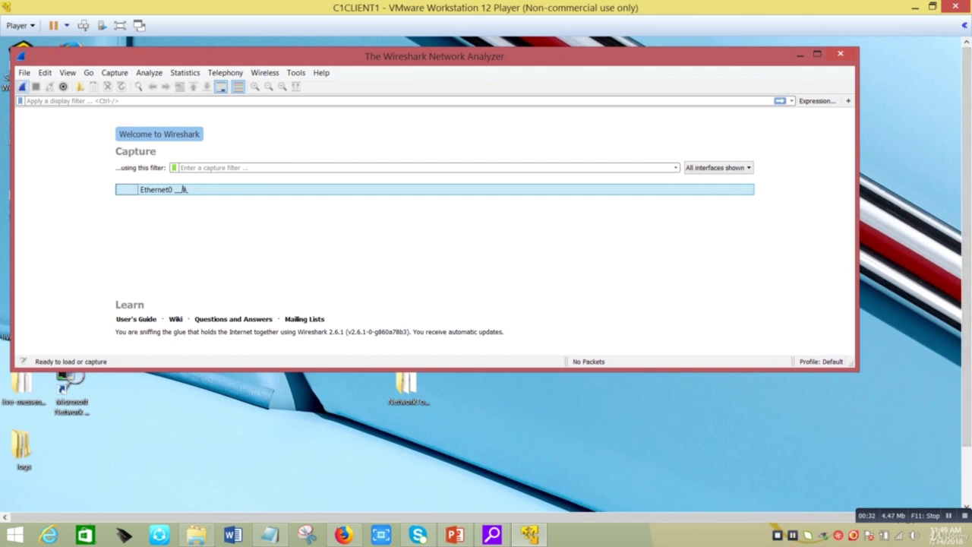
Start a live capture on Ethernet0 and move the capture and Chrome windows aside.
{"action": "double_click", "coordinate": [182, 189]}
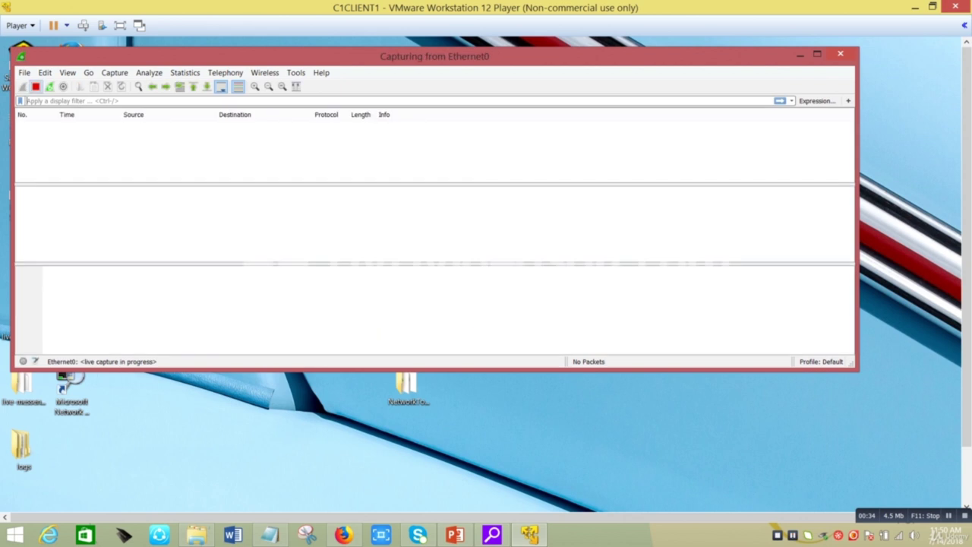
{"action": "left_click_drag", "start_coordinate": [60, 61], "coordinate": [225, 70]}
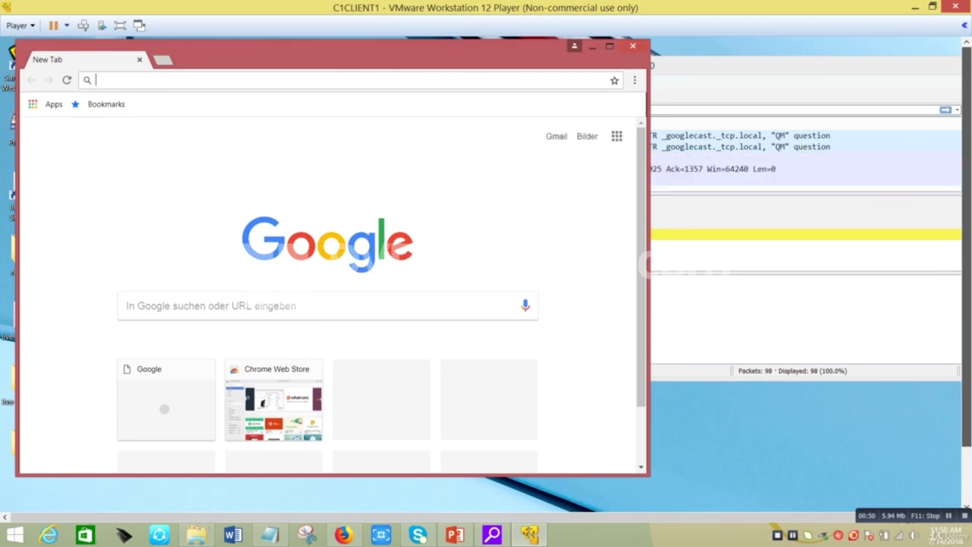
{"action": "left_click_drag", "start_coordinate": [481, 46], "coordinate": [447, 196]}
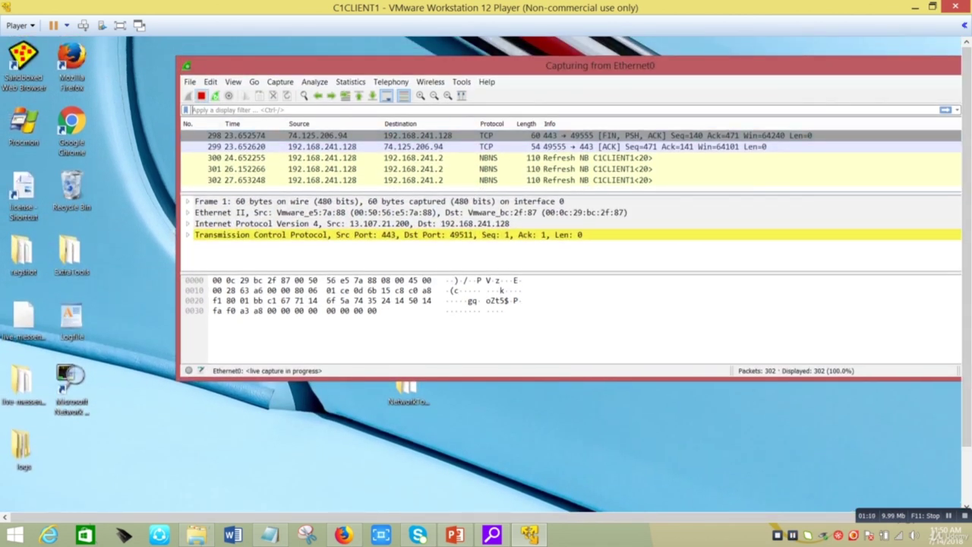
Stop the capture at 307 packets, inspect a packet's raw bytes, then bring Fiddler forward.
{"action": "key", "text": "ctrl+e"}
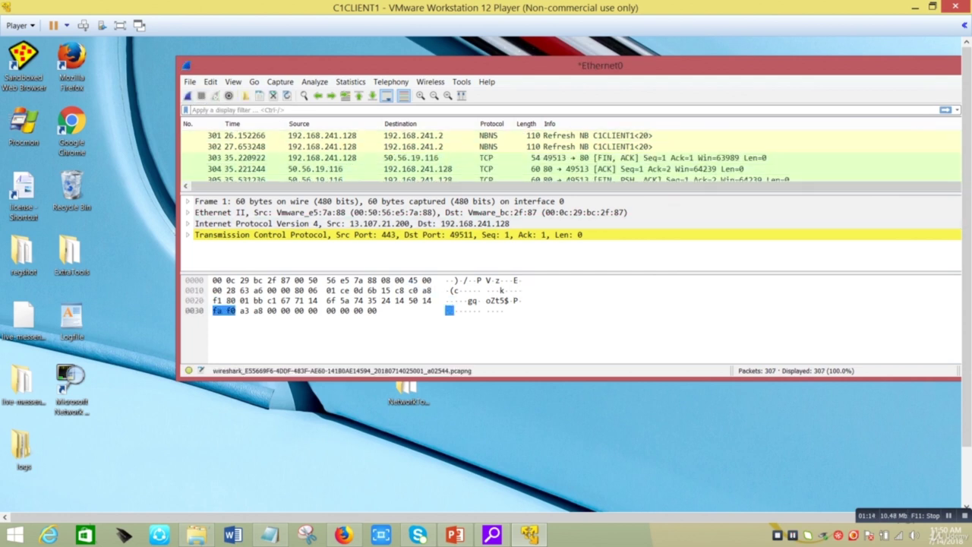
{"action": "left_click", "coordinate": [224, 310]}
{"action": "left_click_drag", "start_coordinate": [531, 66], "coordinate": [355, 56]}
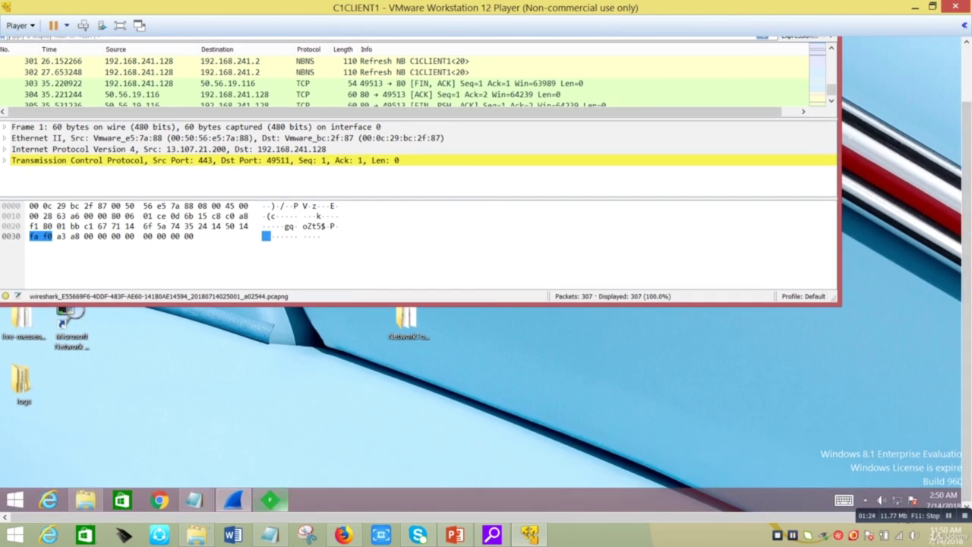
{"action": "left_click", "coordinate": [271, 499]}
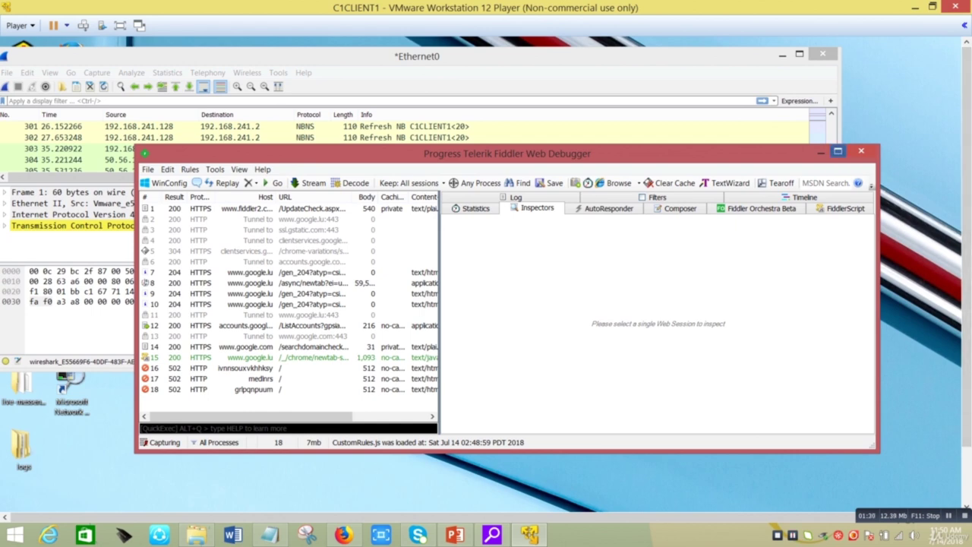
Minimize Wireshark, shift Fiddler to the right, and launch a new Google Chrome window.
{"action": "left_click", "coordinate": [837, 151]}
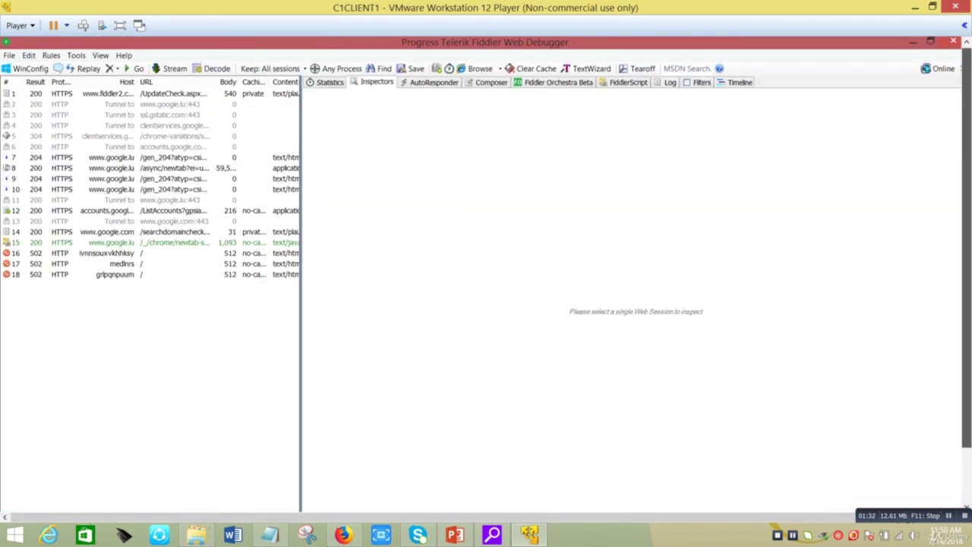
{"action": "left_click", "coordinate": [930, 41]}
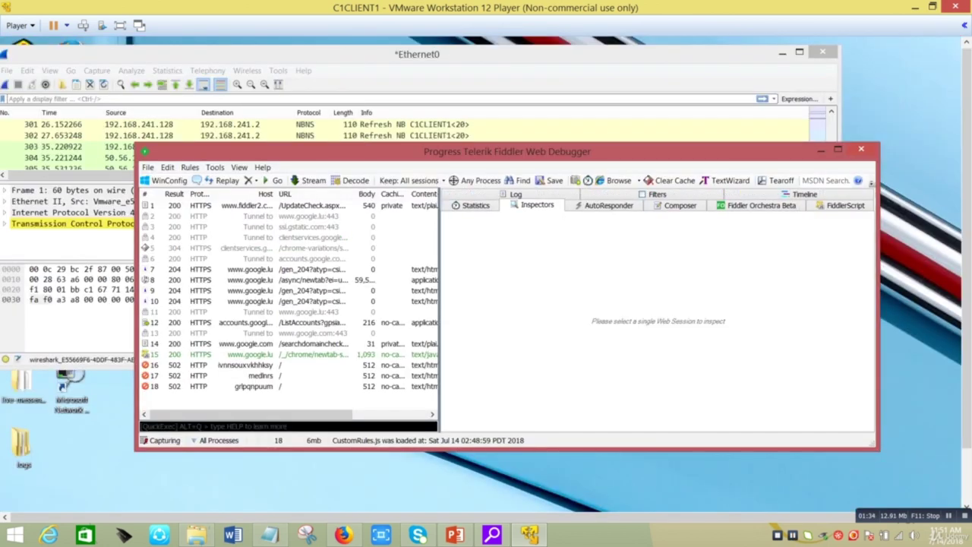
{"action": "left_click", "coordinate": [782, 53]}
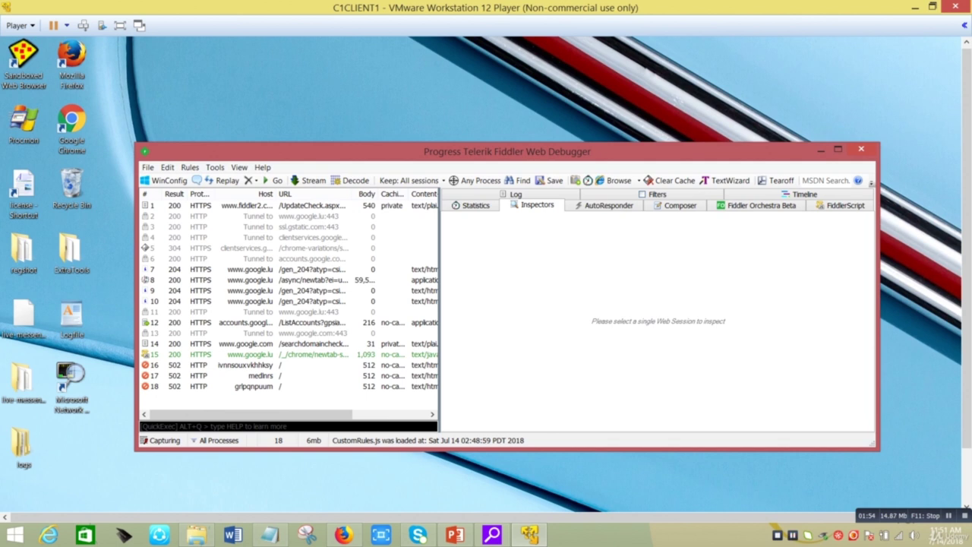
{"action": "left_click_drag", "start_coordinate": [684, 151], "coordinate": [762, 150]}
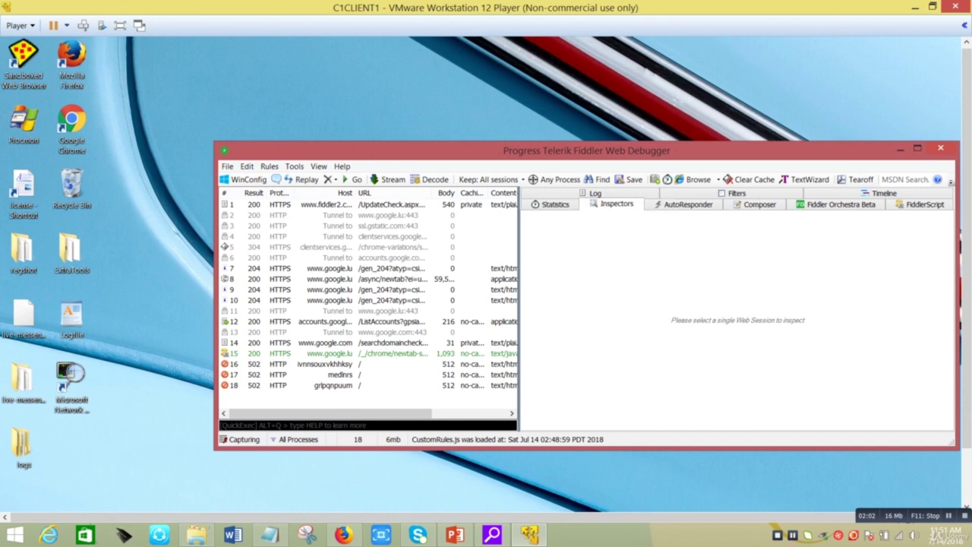
{"action": "left_click", "coordinate": [71, 126]}
{"action": "double_click", "coordinate": [71, 125]}
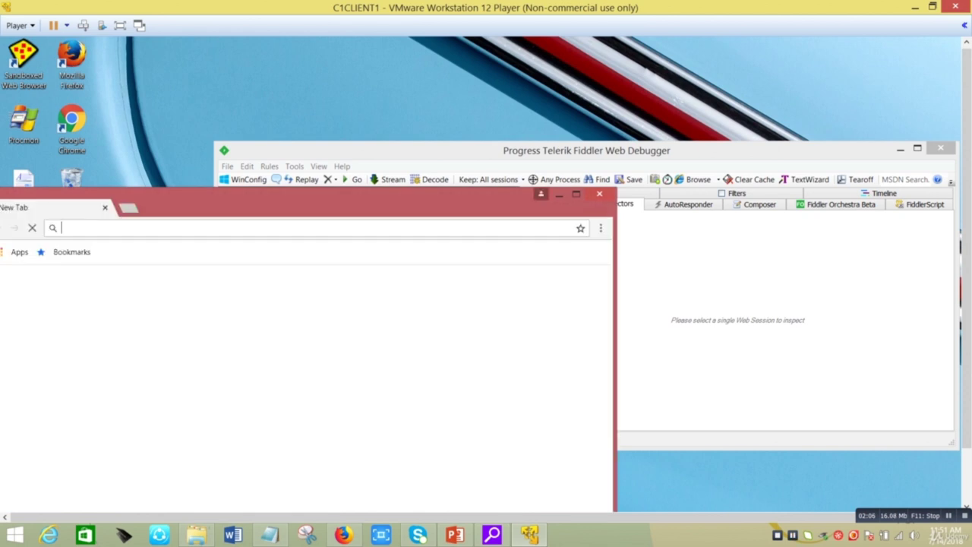
Filter Fiddler's sessions to Chrome's process, then cancel the filter to show all processes.
{"action": "left_click", "coordinate": [634, 148]}
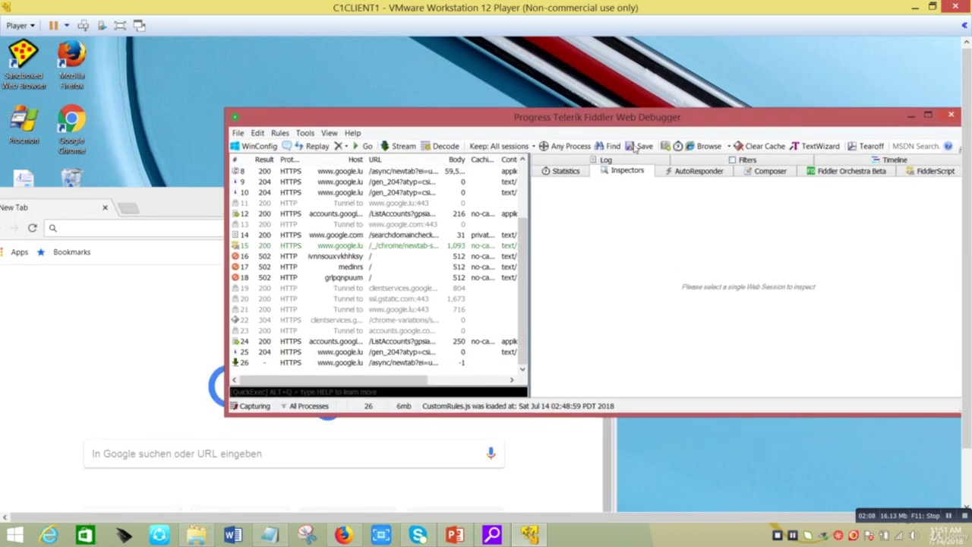
{"action": "left_click_drag", "start_coordinate": [541, 133], "coordinate": [304, 342]}
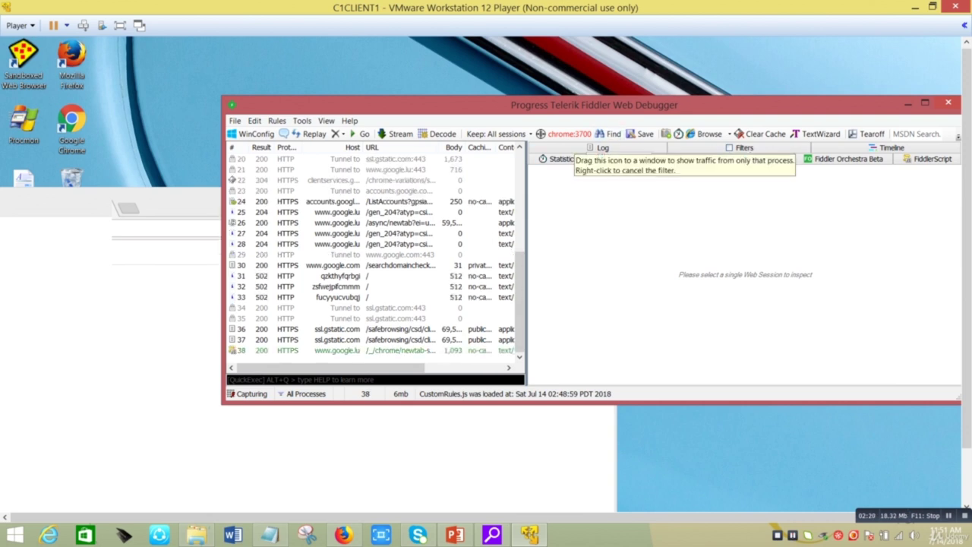
{"action": "right_click", "coordinate": [540, 134]}
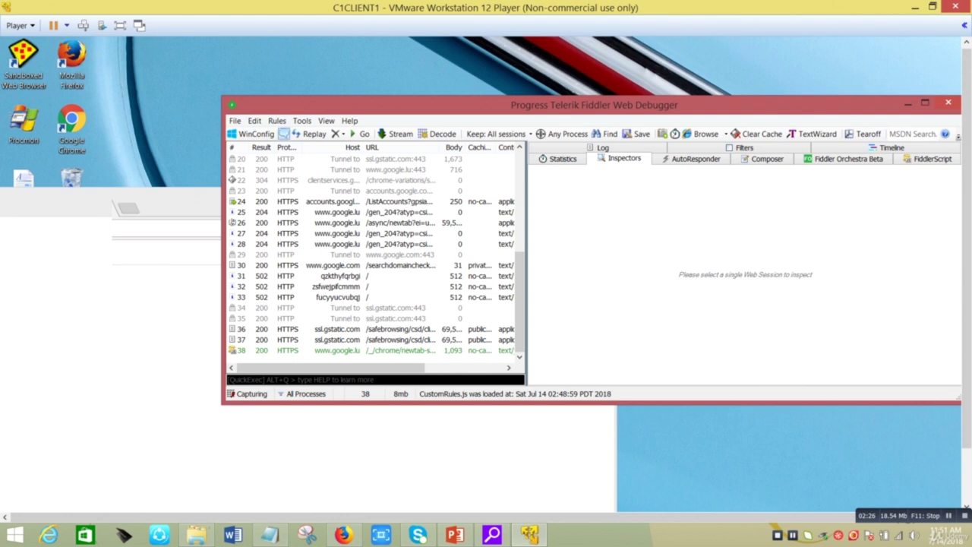
{"action": "left_click", "coordinate": [301, 121]}
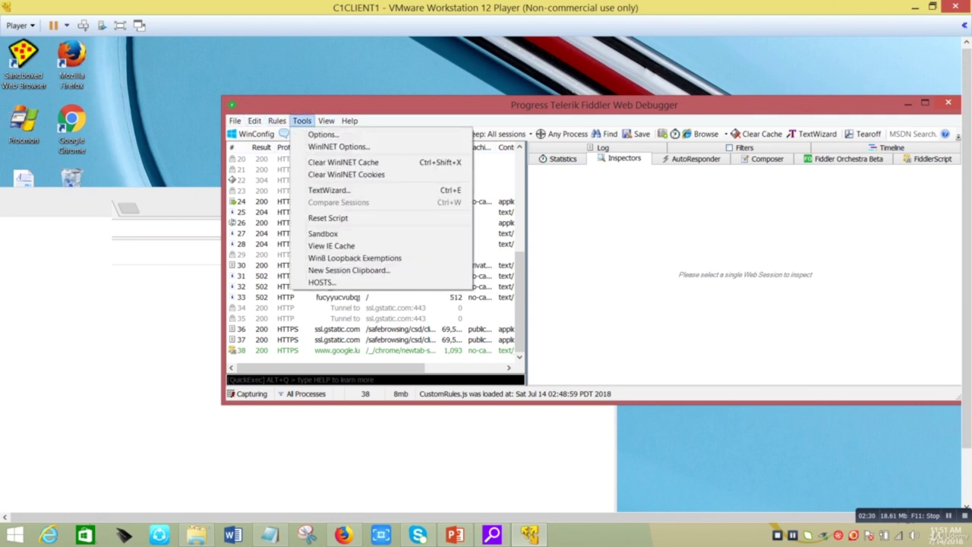
{"action": "left_click", "coordinate": [322, 135]}
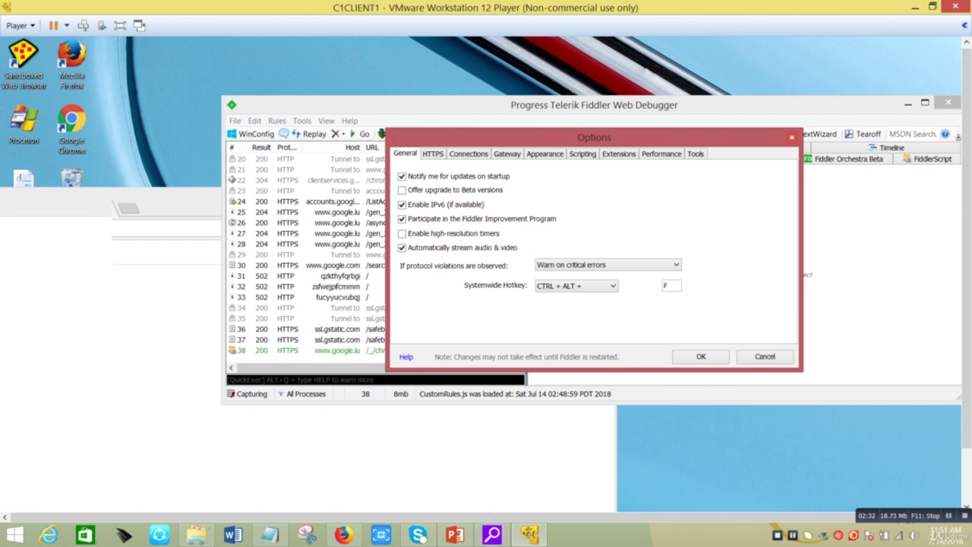
{"action": "left_click", "coordinate": [432, 154]}
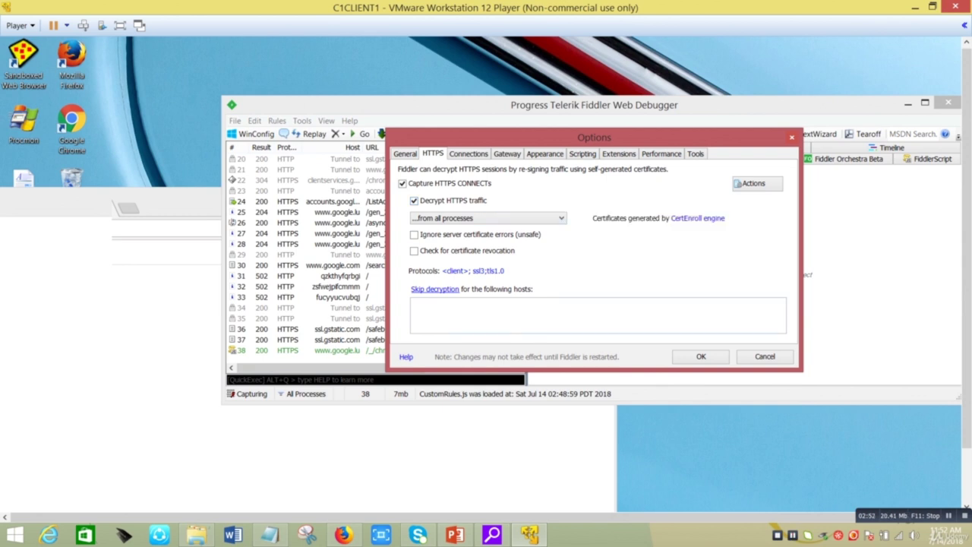
{"action": "key", "text": "Escape"}
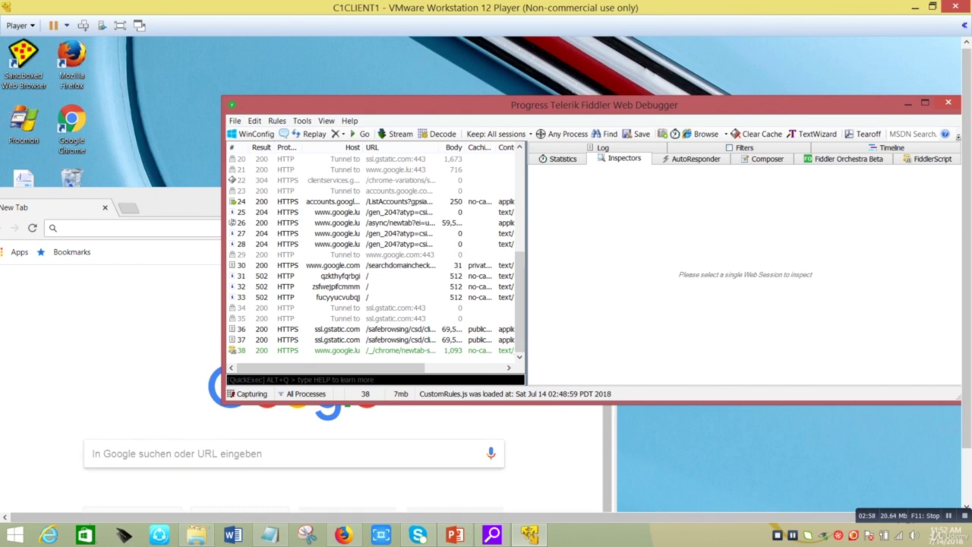
Close the Chrome window and launch Internet Explorer, which starts loading modern.ie.
{"action": "scroll", "coordinate": [966, 251], "scroll_direction": "down", "scroll_amount": 2}
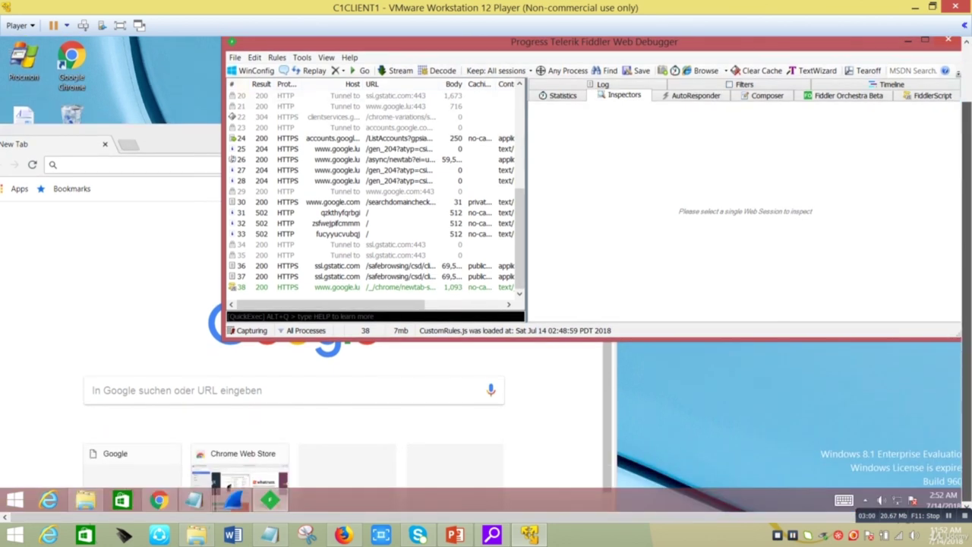
{"action": "left_click_drag", "start_coordinate": [612, 380], "coordinate": [523, 315]}
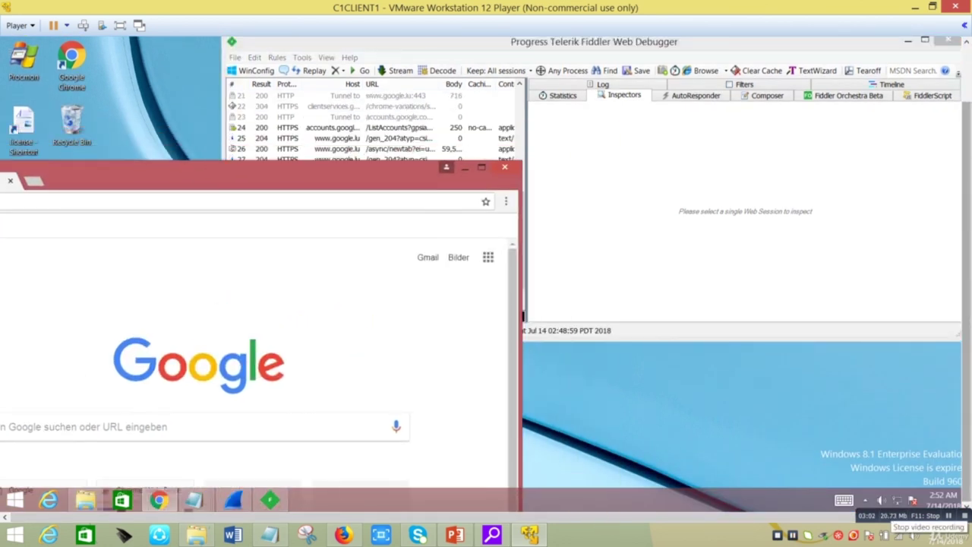
{"action": "left_click", "coordinate": [504, 167]}
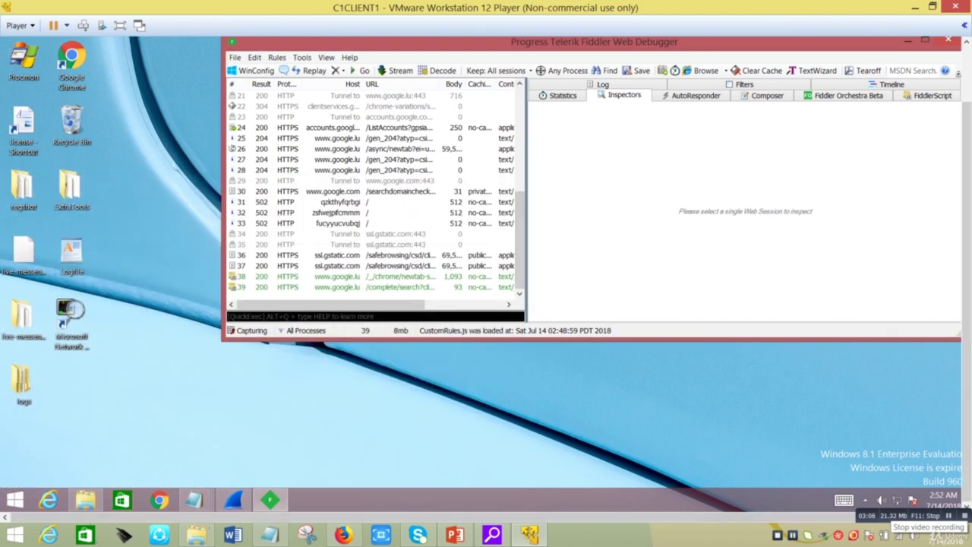
{"action": "left_click", "coordinate": [48, 499]}
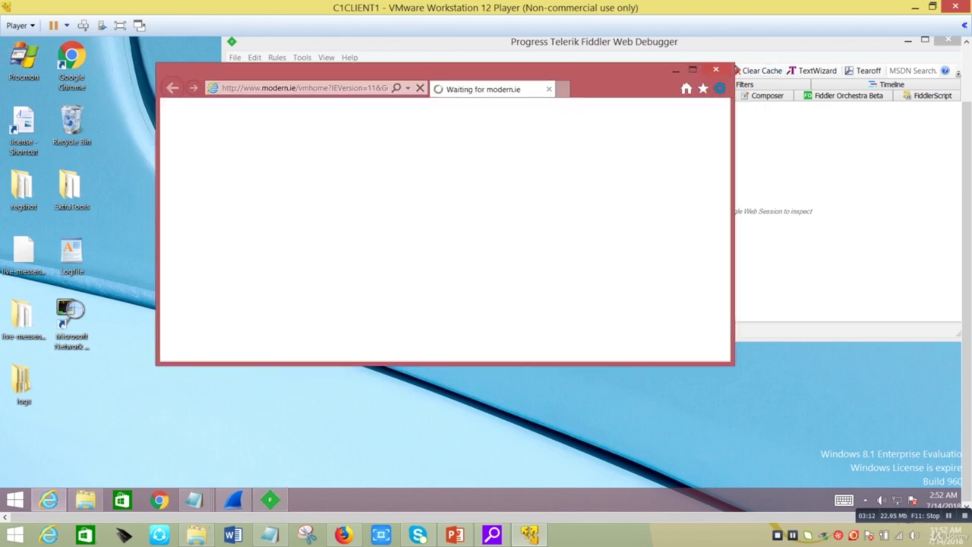
Review Internet Explorer's LAN proxy settings, confirming 127.0.0.1 port 8888.
{"action": "left_click", "coordinate": [719, 88]}
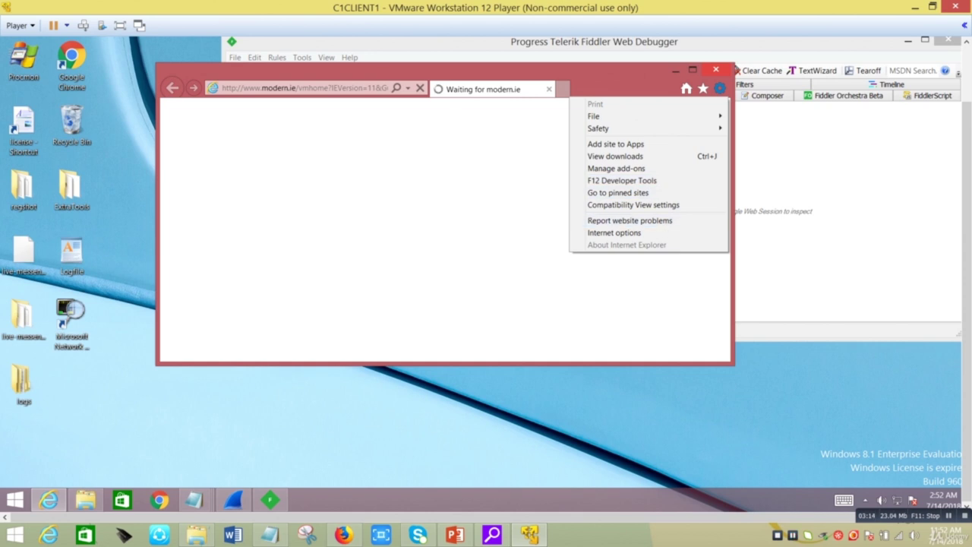
{"action": "left_click", "coordinate": [613, 232]}
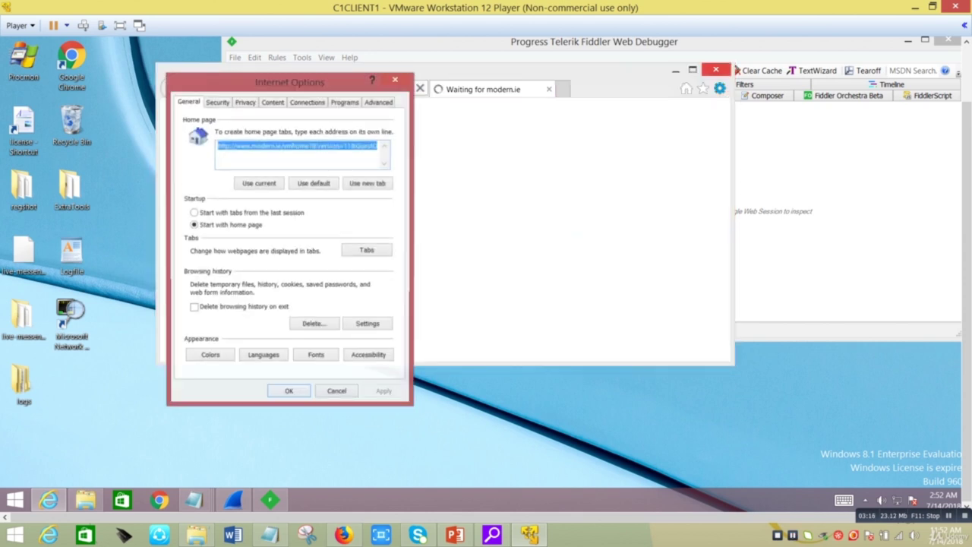
{"action": "left_click", "coordinate": [217, 101]}
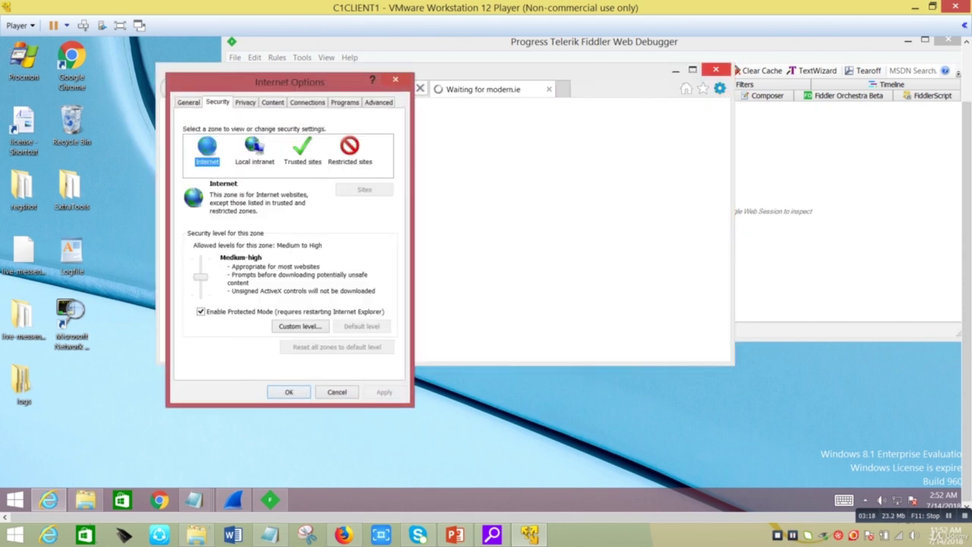
{"action": "left_click", "coordinate": [306, 102]}
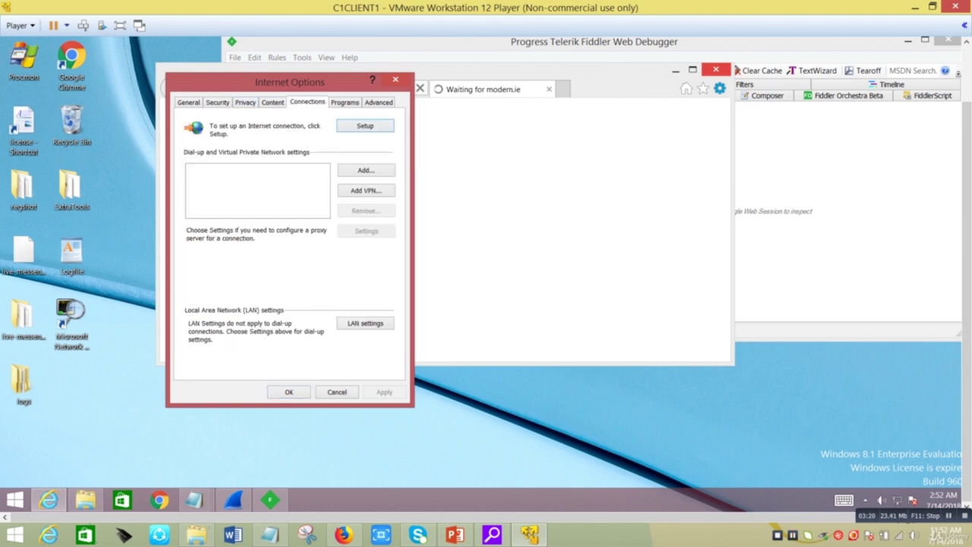
{"action": "left_click", "coordinate": [365, 323]}
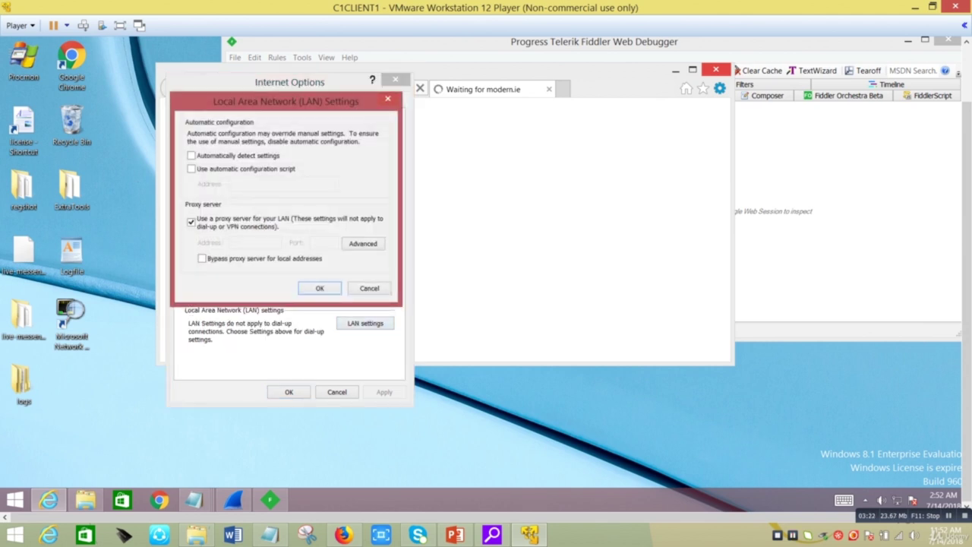
{"action": "left_click", "coordinate": [363, 243]}
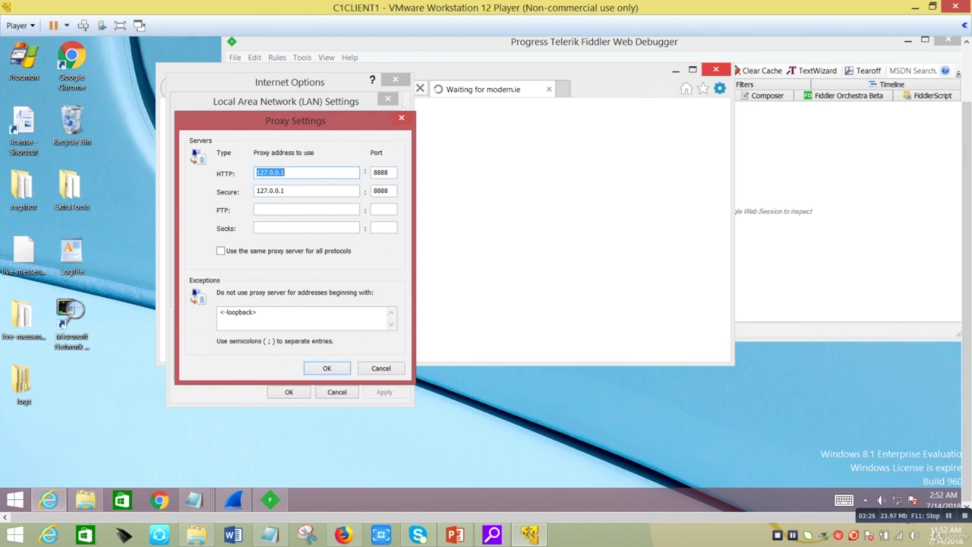
Cancel out of the proxy, LAN and Internet Options dialogs unchanged, and close Internet Explorer.
{"action": "left_click", "coordinate": [380, 367]}
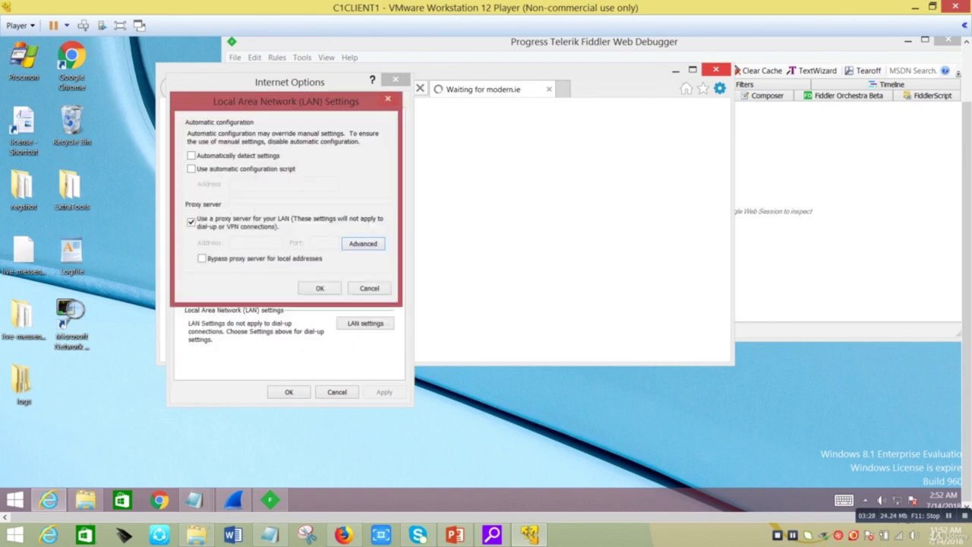
{"action": "left_click", "coordinate": [362, 286]}
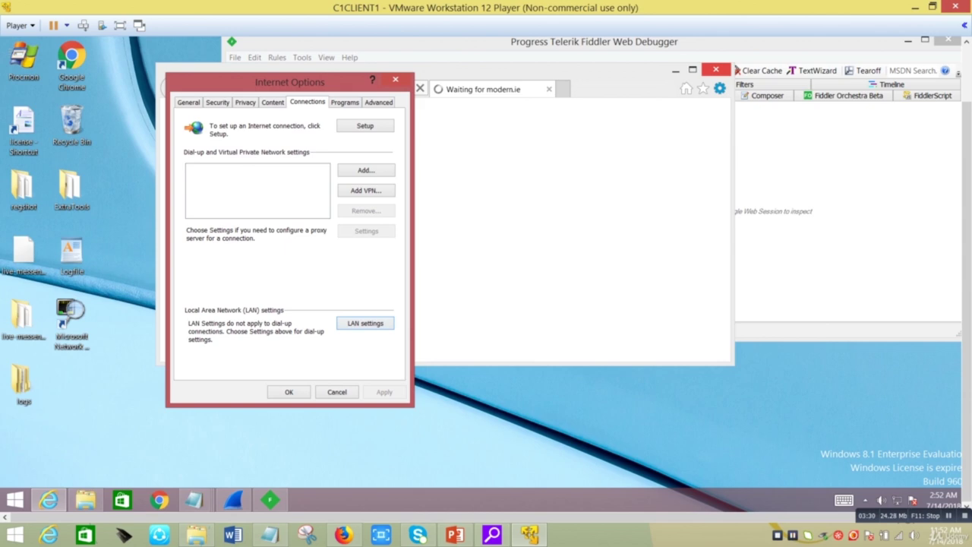
{"action": "left_click", "coordinate": [337, 392]}
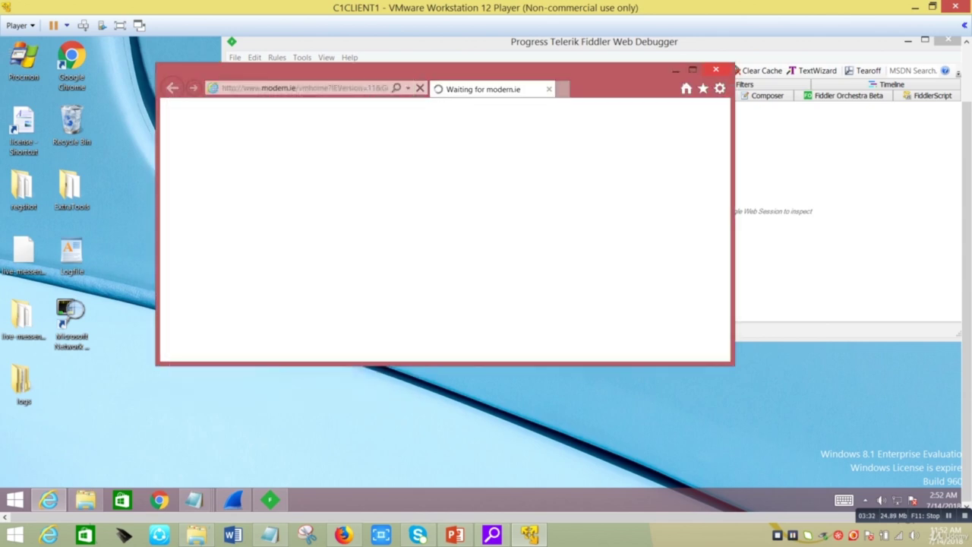
{"action": "left_click", "coordinate": [715, 69]}
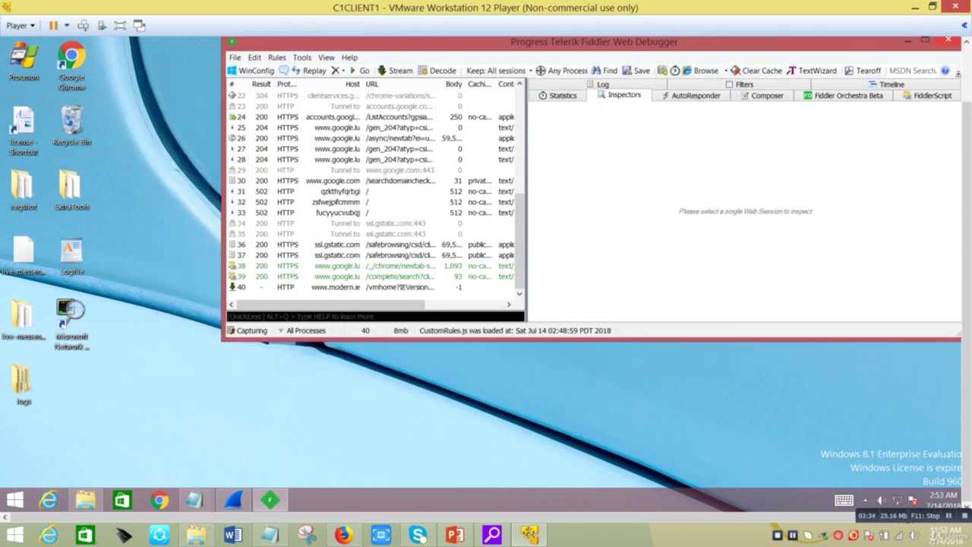
Close Fiddler, then close Wireshark and quit without saving the capture.
{"action": "key", "text": "alt+F4"}
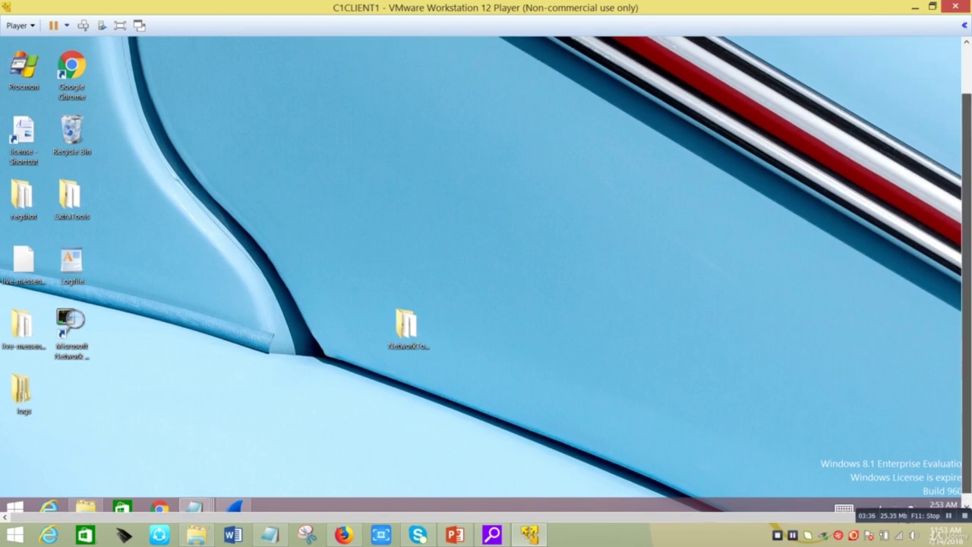
{"action": "right_click", "coordinate": [233, 499]}
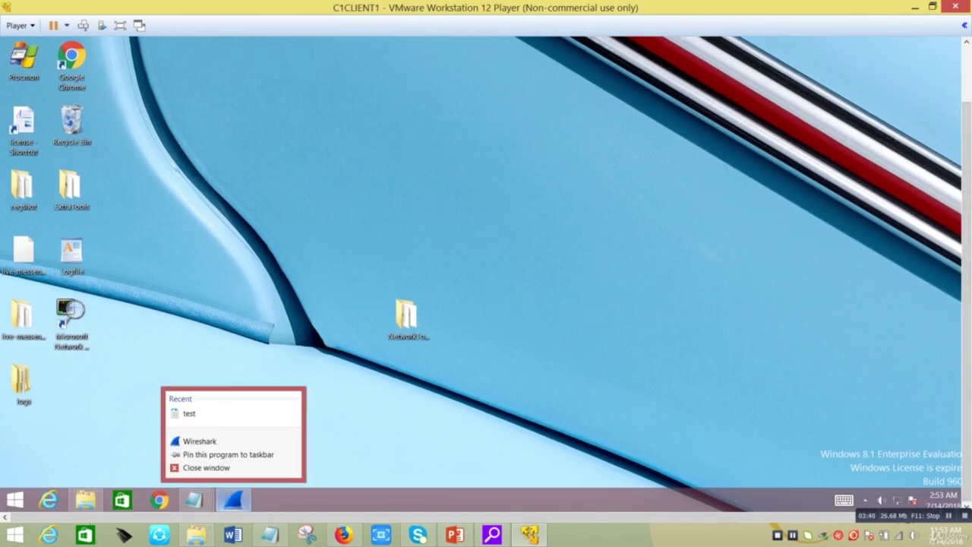
{"action": "left_click", "coordinate": [206, 466]}
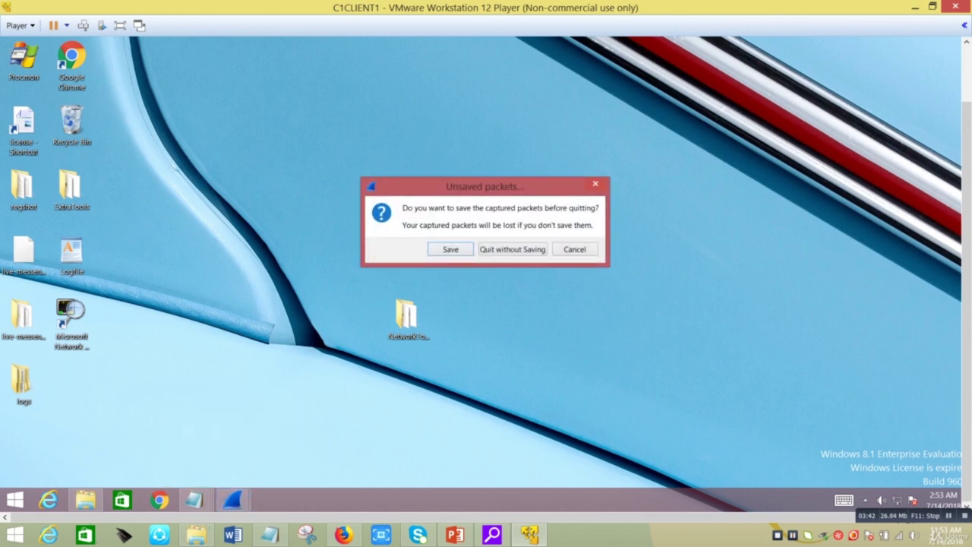
{"action": "left_click", "coordinate": [511, 249]}
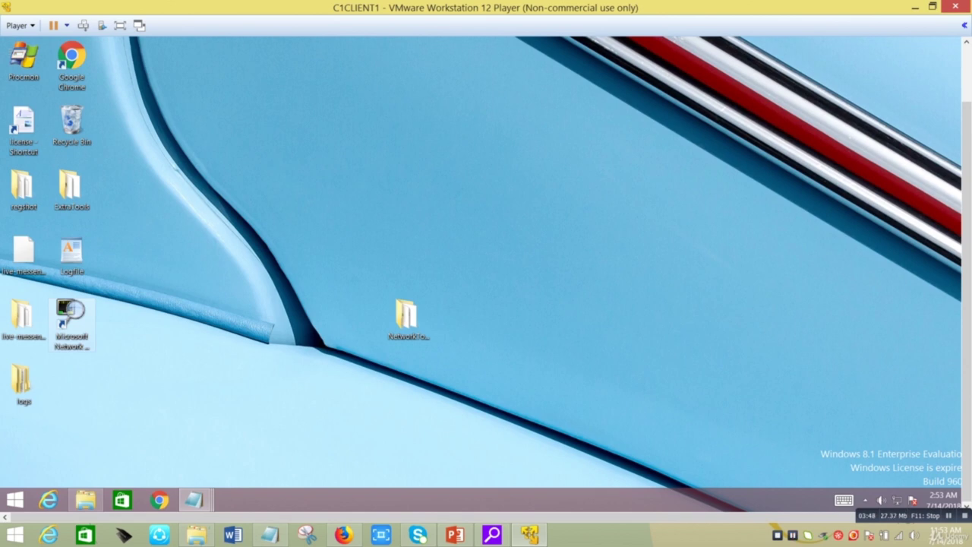
Launch Microsoft Network Monitor, start a new live capture, and select the live-messenger-malware folder.
{"action": "double_click", "coordinate": [70, 318]}
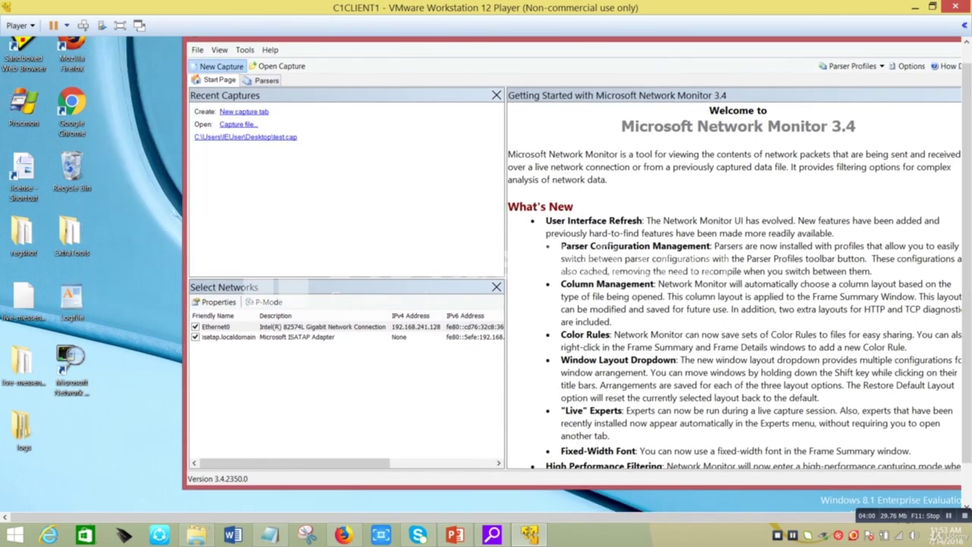
{"action": "left_click", "coordinate": [221, 66]}
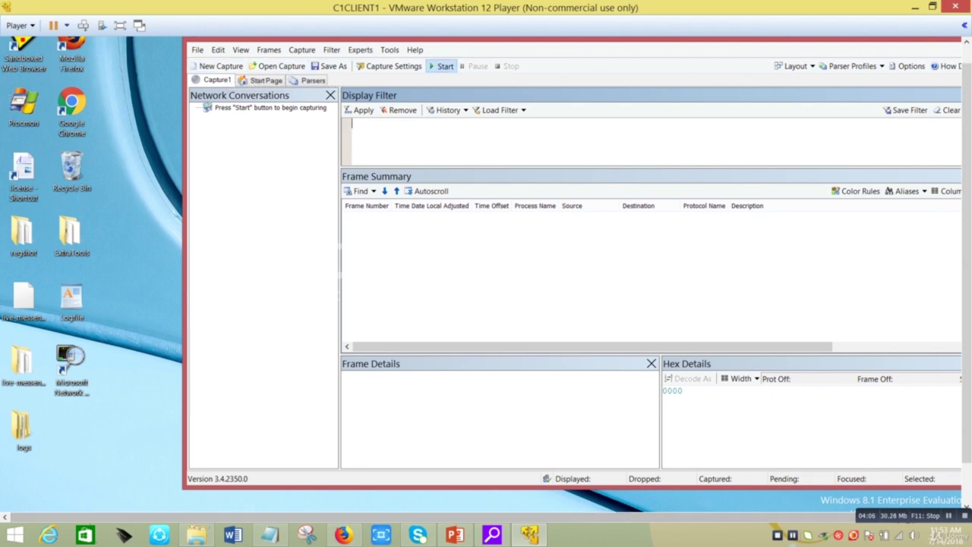
{"action": "left_click", "coordinate": [440, 66]}
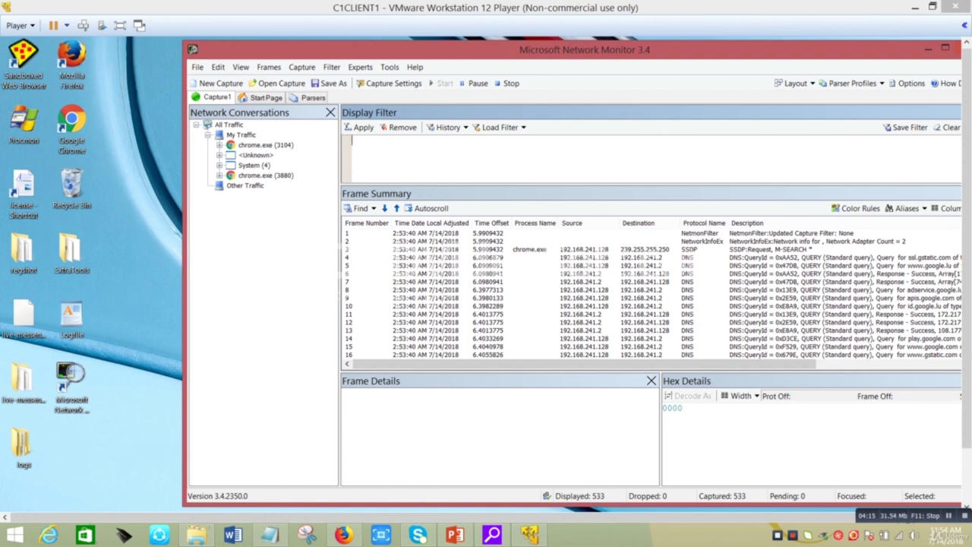
{"action": "left_click", "coordinate": [23, 383]}
Run the Windows Live Messenger sample, attempt sign-in with a dummy e-mail, dismiss the 80072ee7 error, and close it.
{"action": "double_click", "coordinate": [23, 382]}
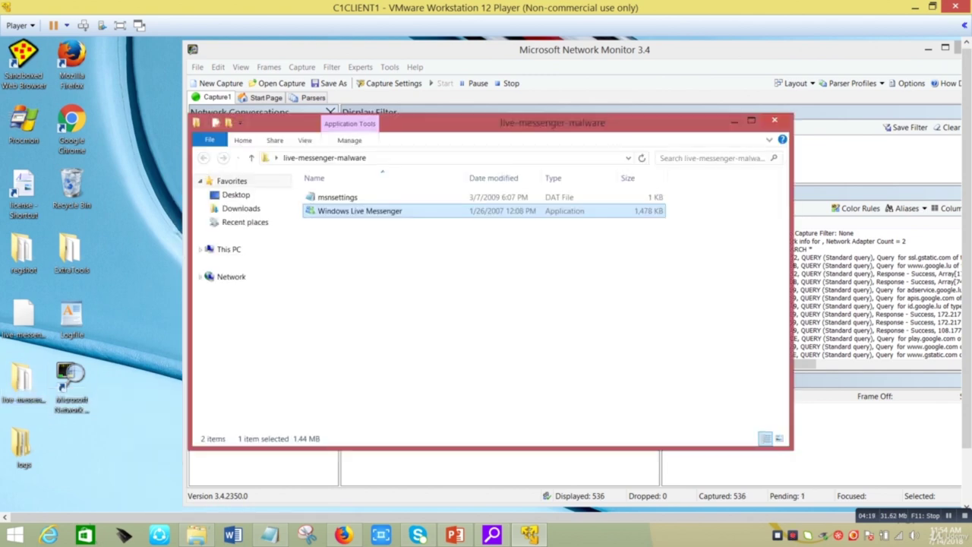
{"action": "key", "text": "Return"}
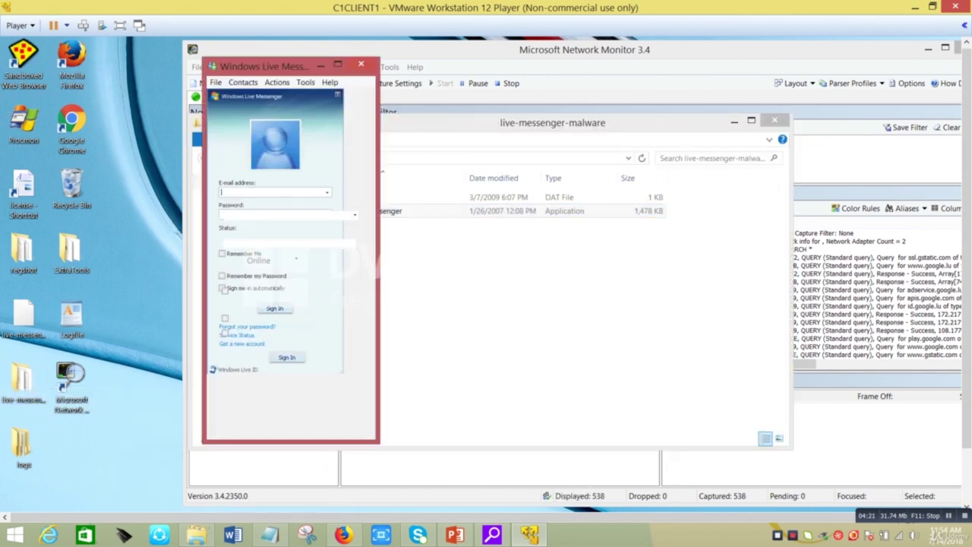
{"action": "type", "text": "something@something.com"}
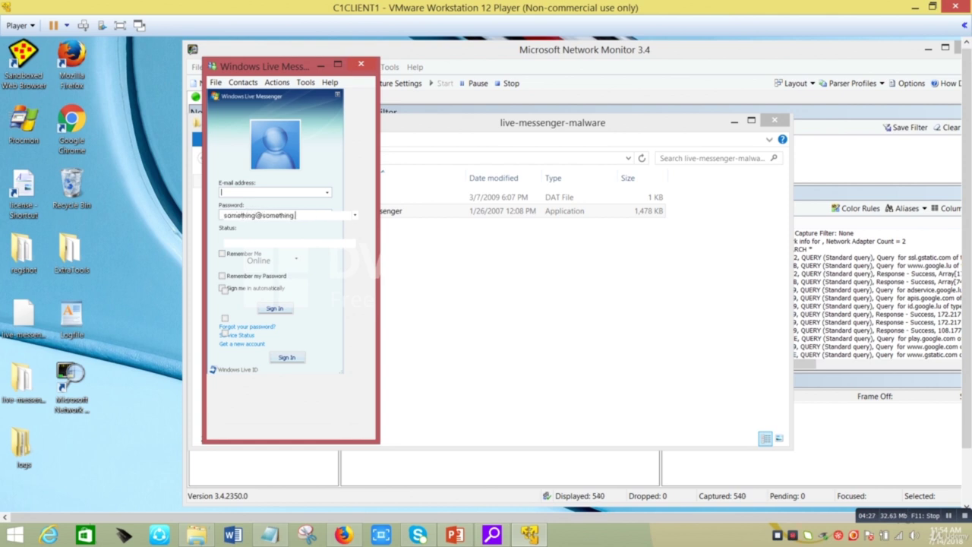
{"action": "type", "text": "pass"}
{"action": "key", "text": "Return"}
{"action": "key", "text": "Escape"}
{"action": "left_click", "coordinate": [360, 63]}
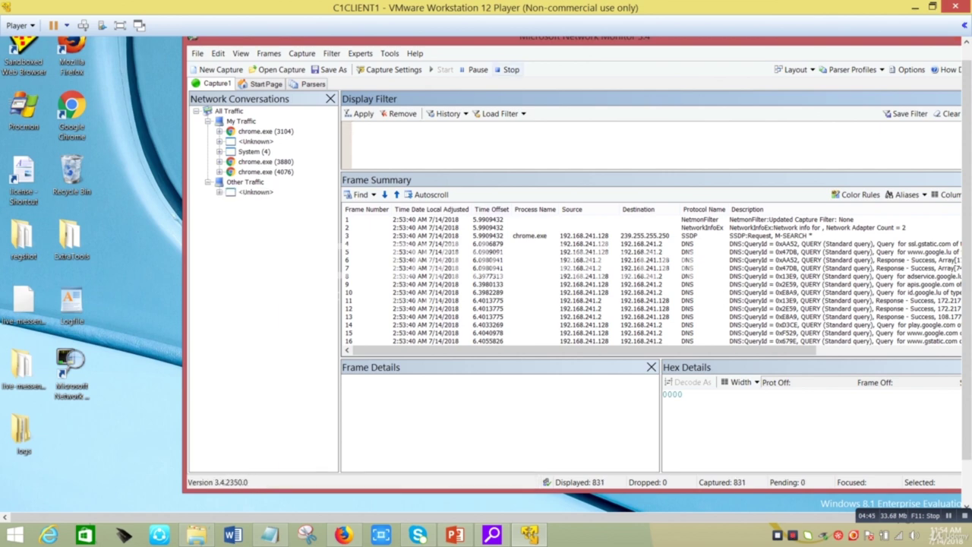
Stop the Network Monitor capture with F7 and maximize its window.
{"action": "key", "text": "F7"}
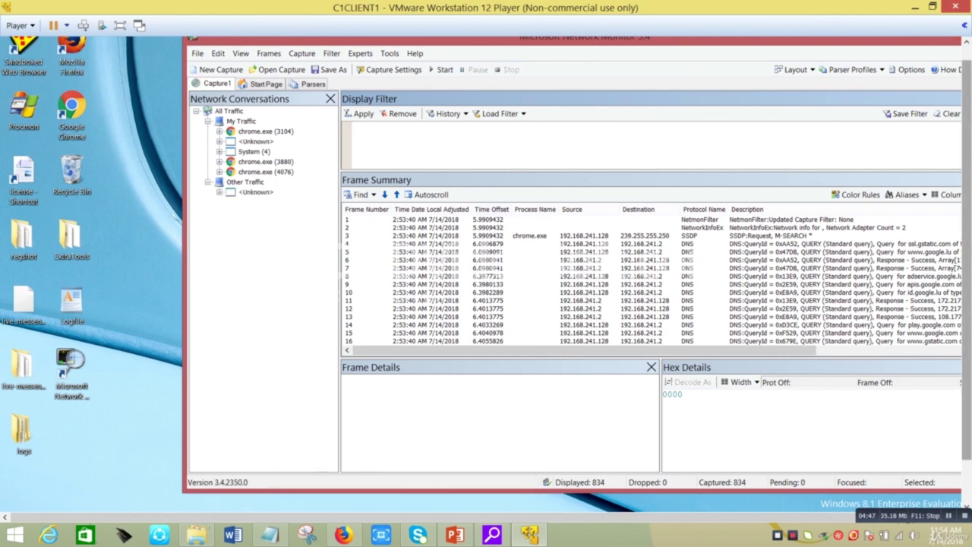
{"action": "key", "text": "super+Up"}
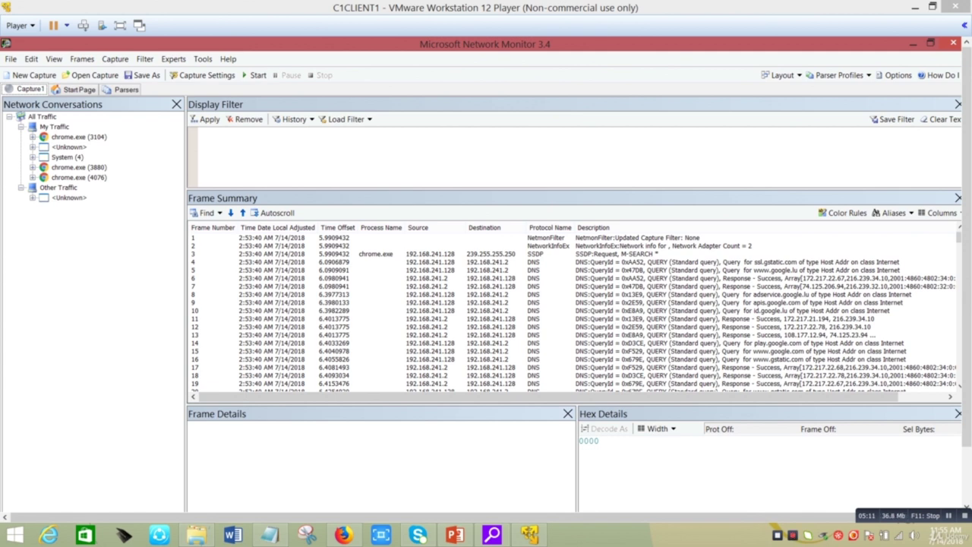
Load the DNS DnsQueryName standard filter and set its hostname to ourgodfather from MalwareNotes.
{"action": "left_click", "coordinate": [369, 119]}
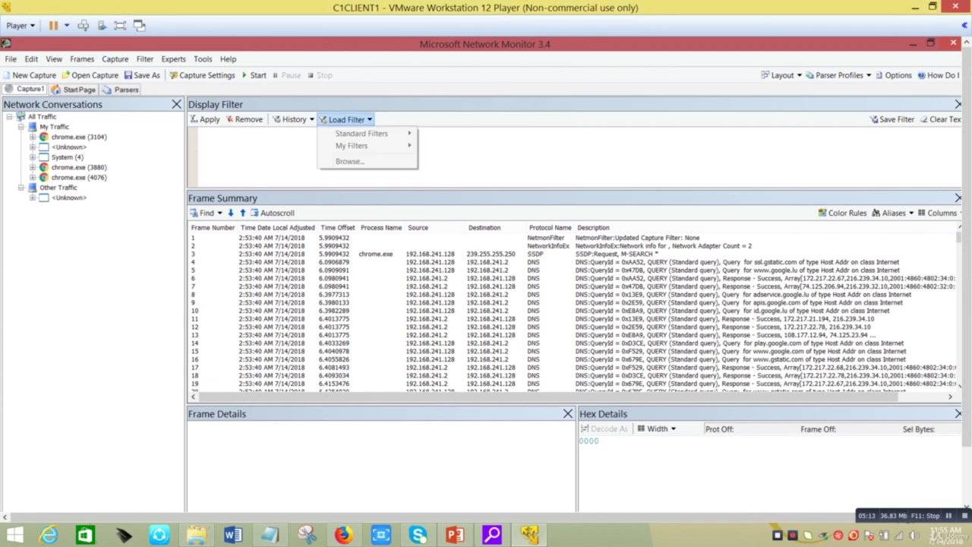
{"action": "mouse_move", "coordinate": [372, 134]}
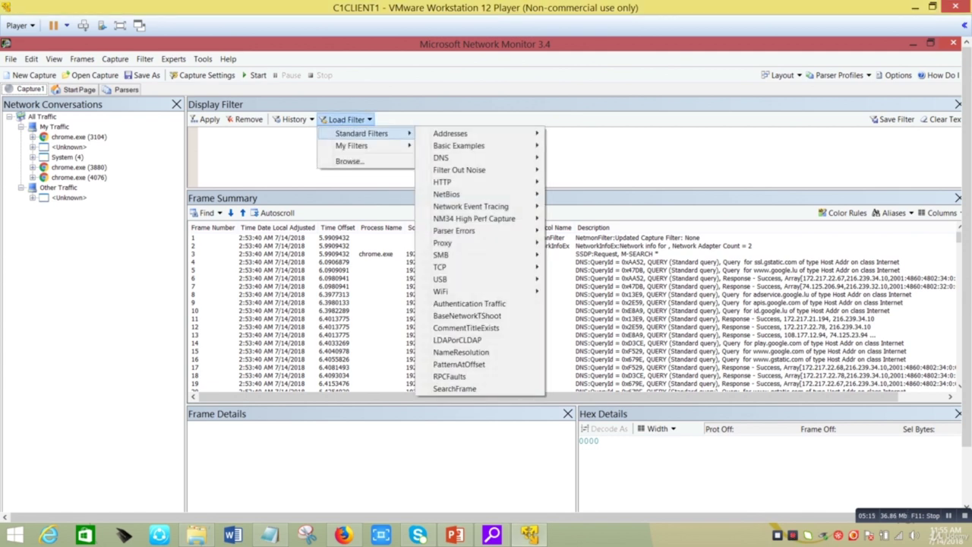
{"action": "mouse_move", "coordinate": [455, 157]}
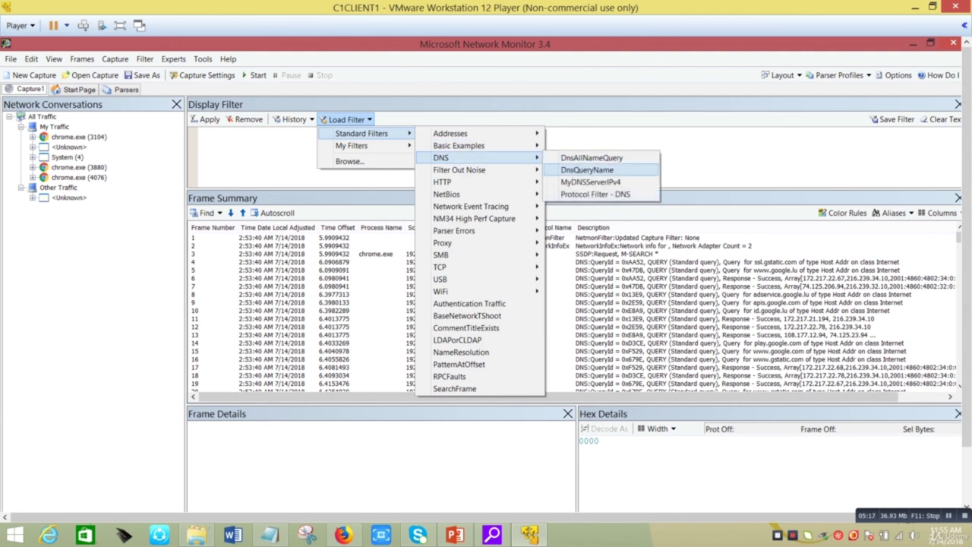
{"action": "left_click", "coordinate": [587, 169]}
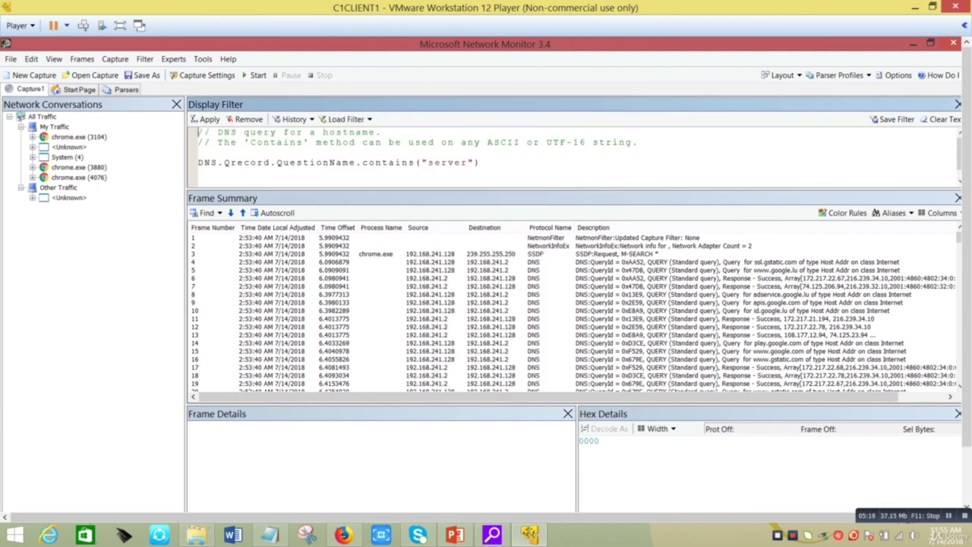
{"action": "key", "text": "BackSpace"}
{"action": "key", "text": "BackSpace"}
{"action": "key", "text": "BackSpace"}
{"action": "key", "text": "BackSpace"}
{"action": "key", "text": "BackSpace"}
{"action": "key", "text": "BackSpace"}
{"action": "left_click", "coordinate": [269, 535]}
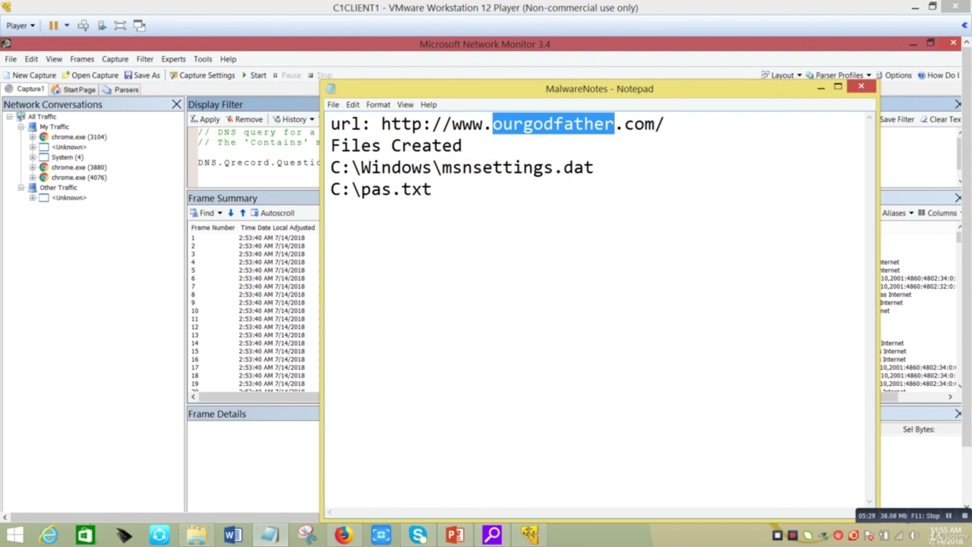
{"action": "key", "text": "alt+Tab"}
{"action": "type", "text": "ourgodfather"}
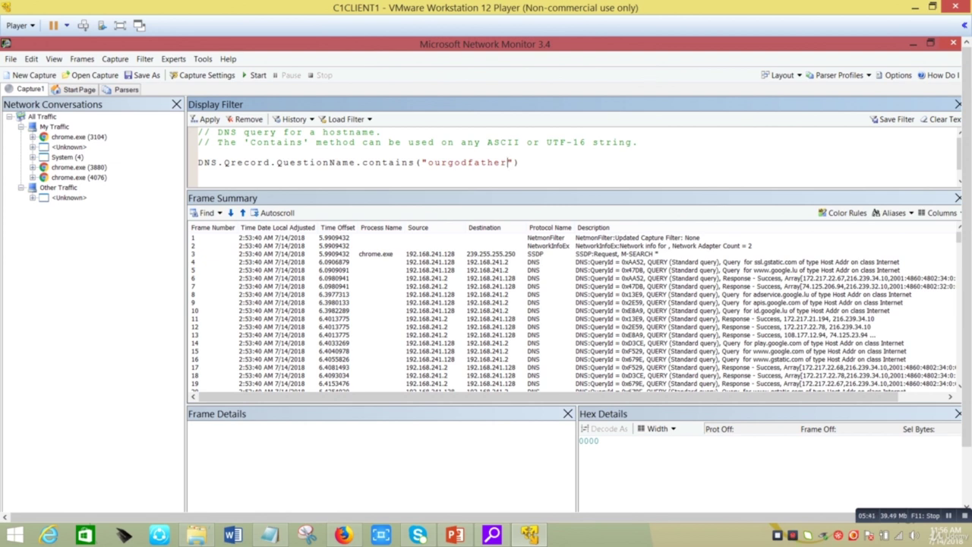
Apply the ourgodfather DNS filter and step through its ten matching frames, ending at frame 590.
{"action": "left_click", "coordinate": [206, 119]}
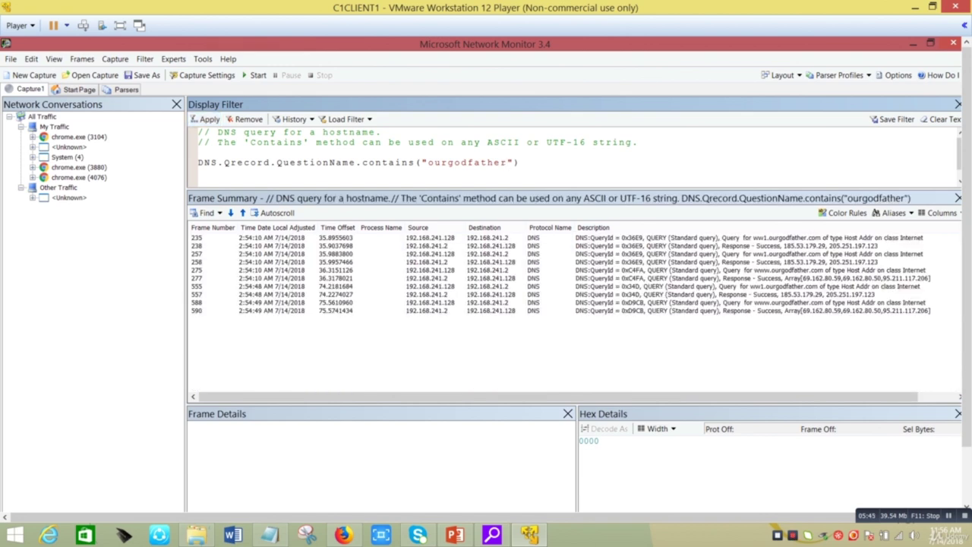
{"action": "left_click", "coordinate": [380, 238]}
{"action": "key", "text": "Down"}
{"action": "key", "text": "Down"}
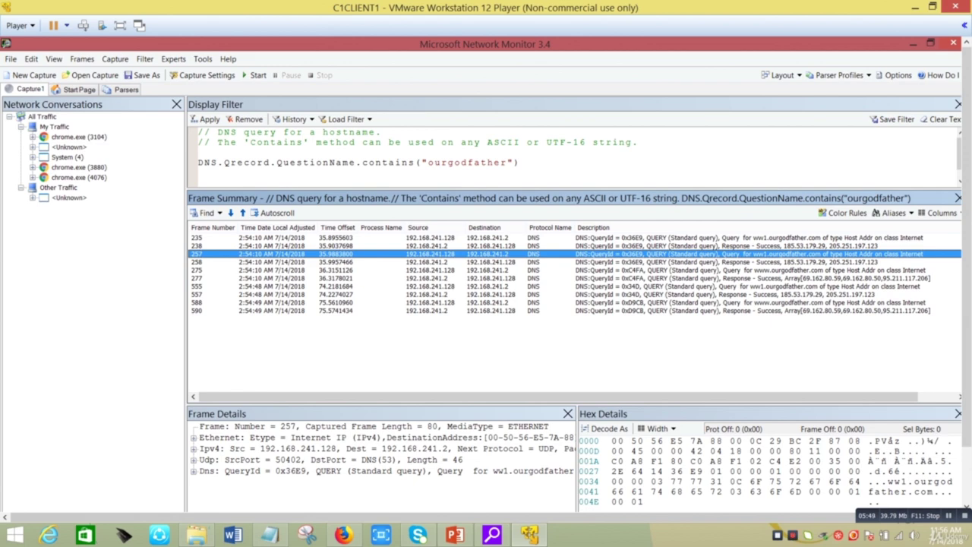
{"action": "key", "text": "Down"}
{"action": "key", "text": "Down"}
{"action": "key", "text": "Down"}
{"action": "key", "text": "Down"}
{"action": "key", "text": "Down"}
{"action": "key", "text": "Down"}
{"action": "key", "text": "Down"}
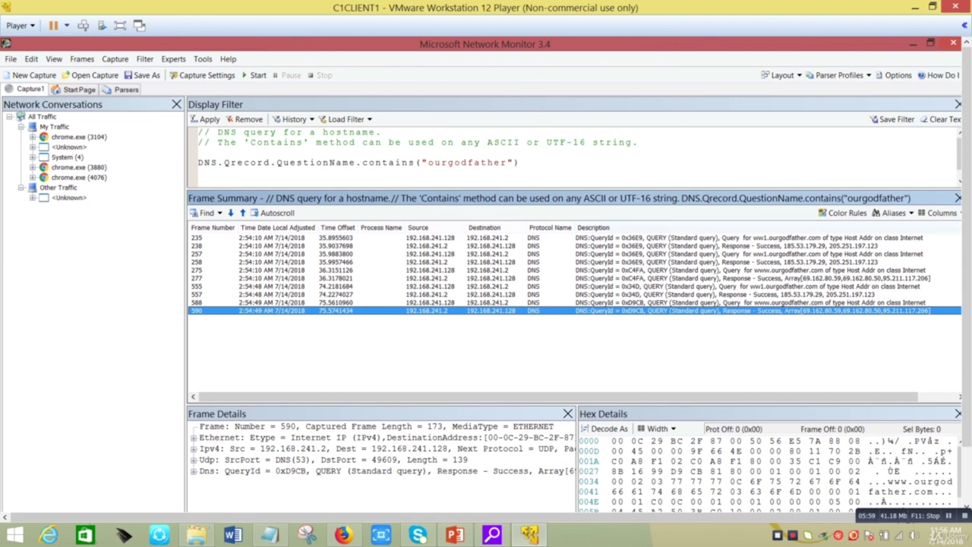
Delete ourgodfather from the filter's contains("") and minimize Network Monitor.
{"action": "left_click", "coordinate": [503, 162]}
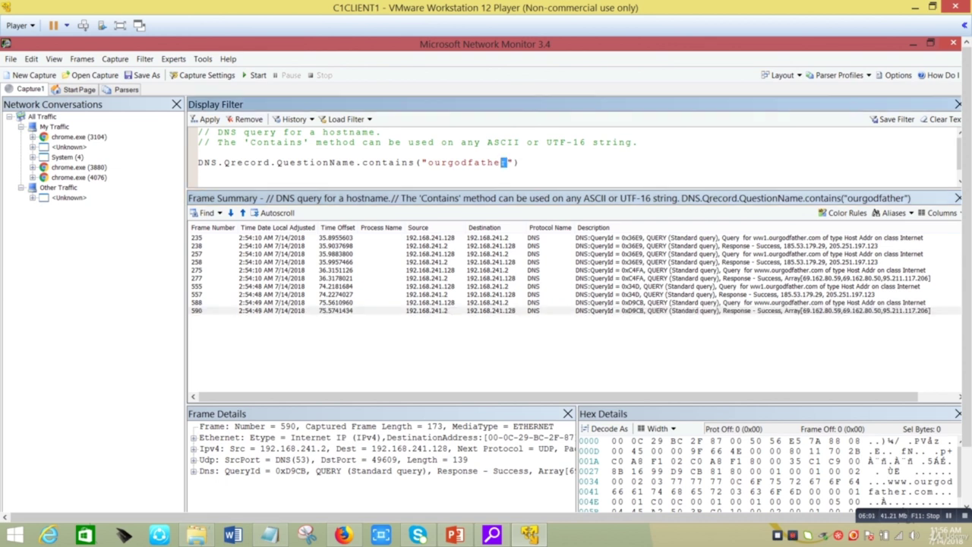
{"action": "left_click", "coordinate": [509, 162]}
{"action": "key", "text": "BackSpace"}
{"action": "key", "text": "BackSpace"}
{"action": "key", "text": "BackSpace"}
{"action": "key", "text": "BackSpace"}
{"action": "key", "text": "BackSpace"}
{"action": "key", "text": "BackSpace"}
{"action": "key", "text": "BackSpace"}
{"action": "key", "text": "BackSpace"}
{"action": "key", "text": "BackSpace"}
{"action": "key", "text": "BackSpace"}
{"action": "key", "text": "BackSpace"}
{"action": "key", "text": "BackSpace"}
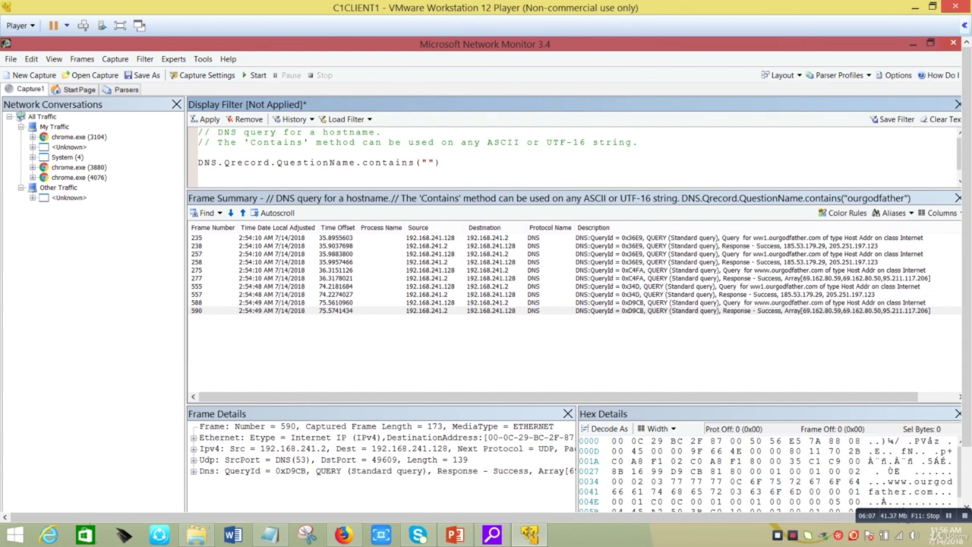
{"action": "left_click", "coordinate": [930, 43]}
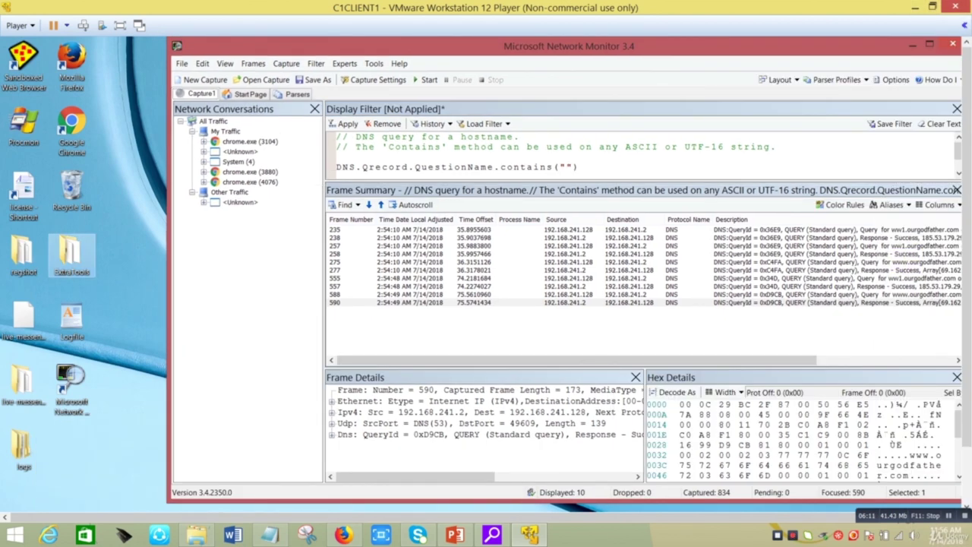
Open msnsettings from the live-messenger folder and select the gsmtp185.google.com hostname.
{"action": "left_click", "coordinate": [23, 383]}
{"action": "double_click", "coordinate": [23, 383]}
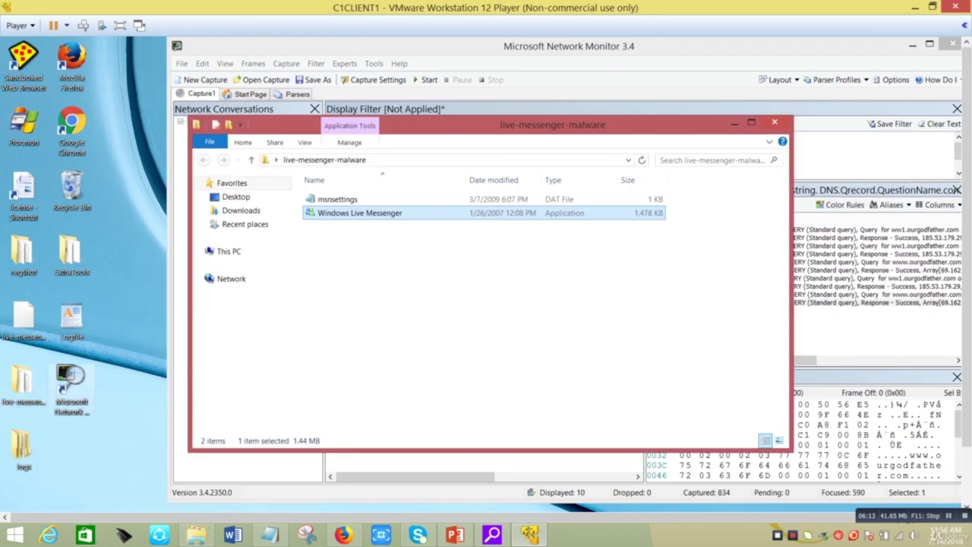
{"action": "double_click", "coordinate": [334, 199]}
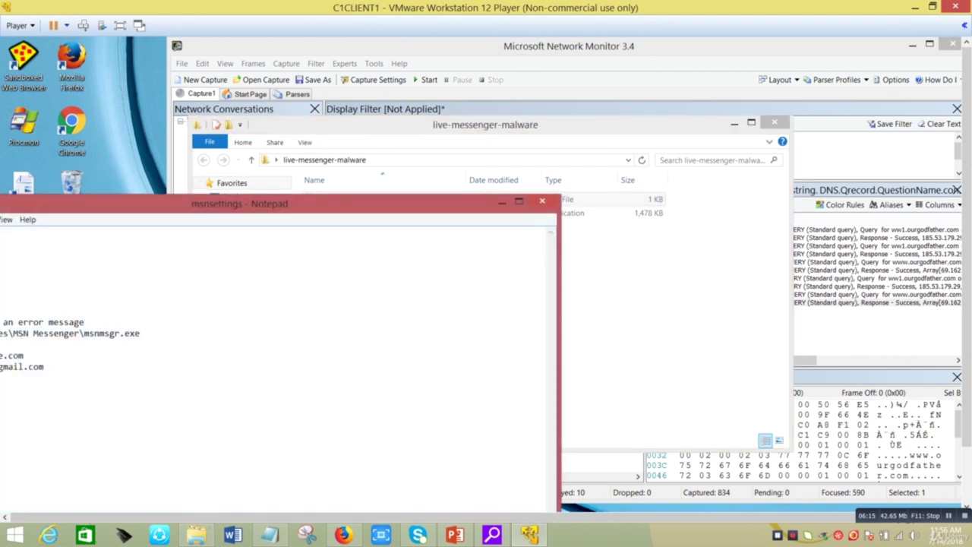
{"action": "left_click_drag", "start_coordinate": [341, 203], "coordinate": [557, 173]}
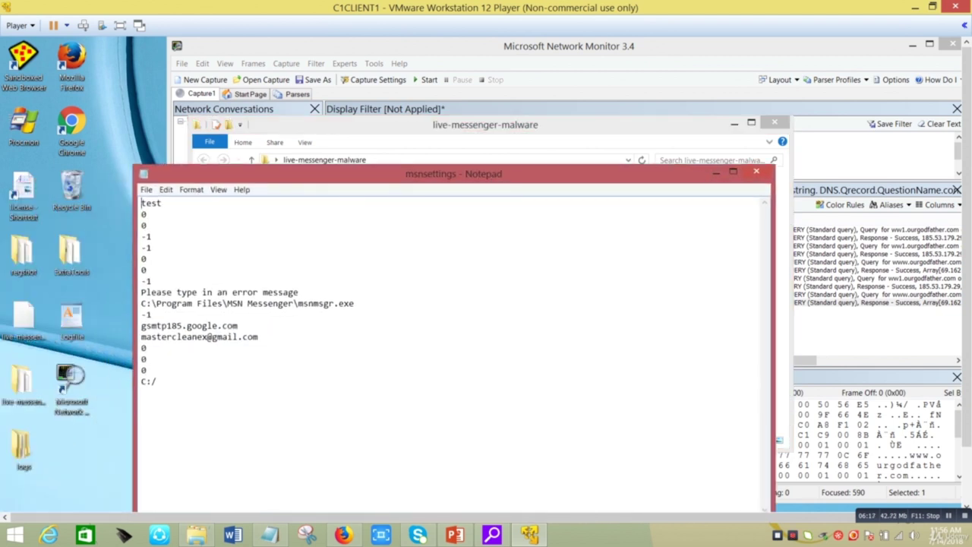
{"action": "left_click_drag", "start_coordinate": [141, 325], "coordinate": [238, 325]}
{"action": "key", "text": "ctrl+c"}
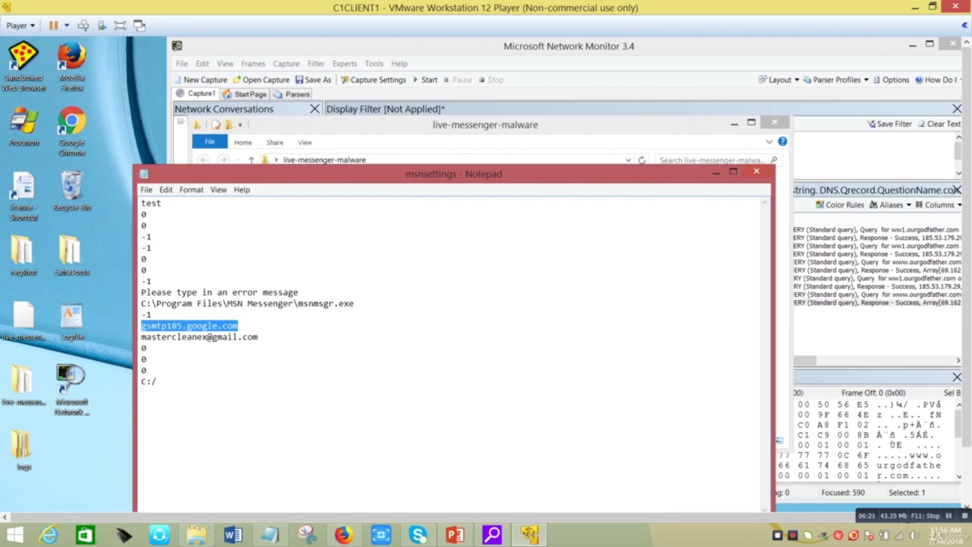
Close Notepad and the folder, then place the cursor inside the filter's empty quotes.
{"action": "left_click", "coordinate": [715, 172]}
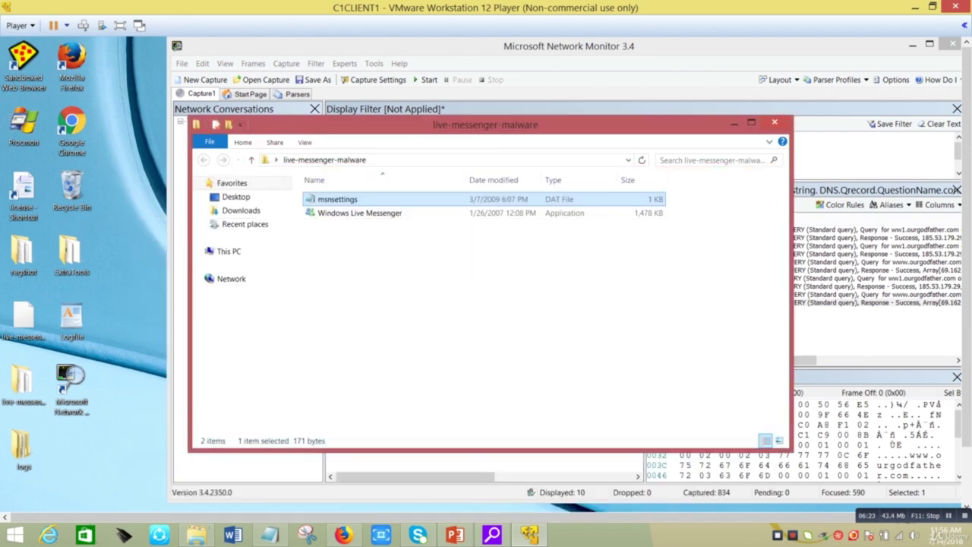
{"action": "left_click", "coordinate": [733, 123]}
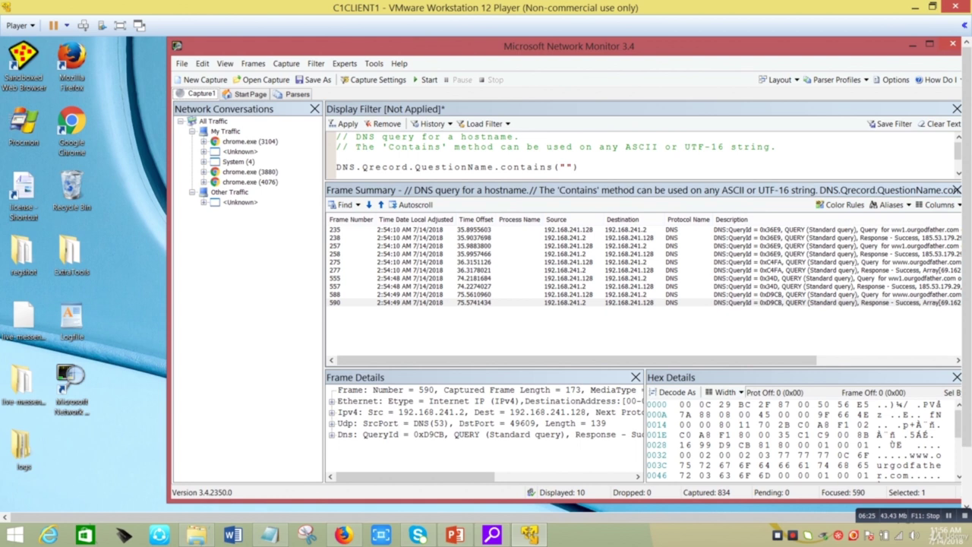
{"action": "left_click", "coordinate": [567, 167]}
Set the filter to contains("gsmtp185.google.com") on one line and apply it.
{"action": "key", "text": "BackSpace"}
{"action": "type", "text": "\""}
{"action": "key", "text": "ctrl+v"}
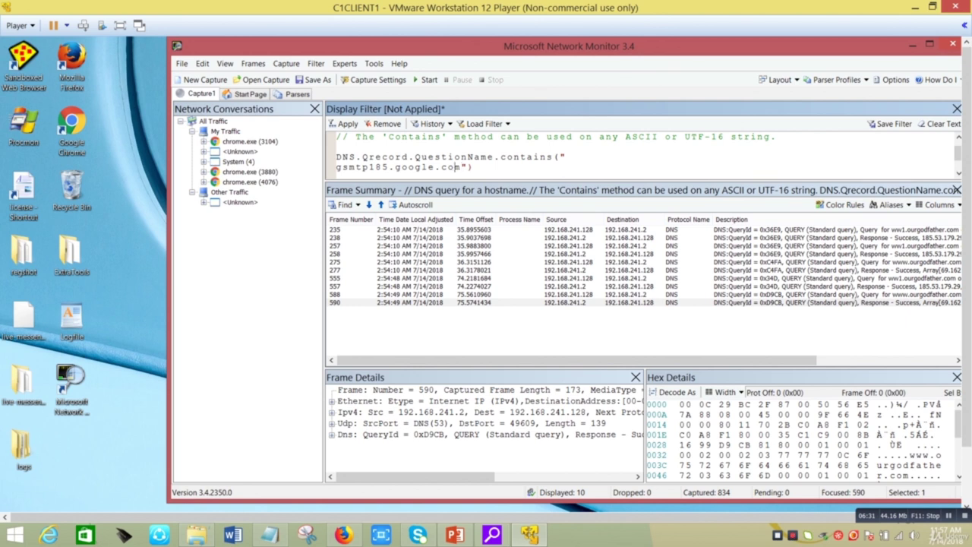
{"action": "key", "text": "Home"}
{"action": "key", "text": "Left"}
{"action": "key", "text": "Right"}
{"action": "key", "text": "Delete"}
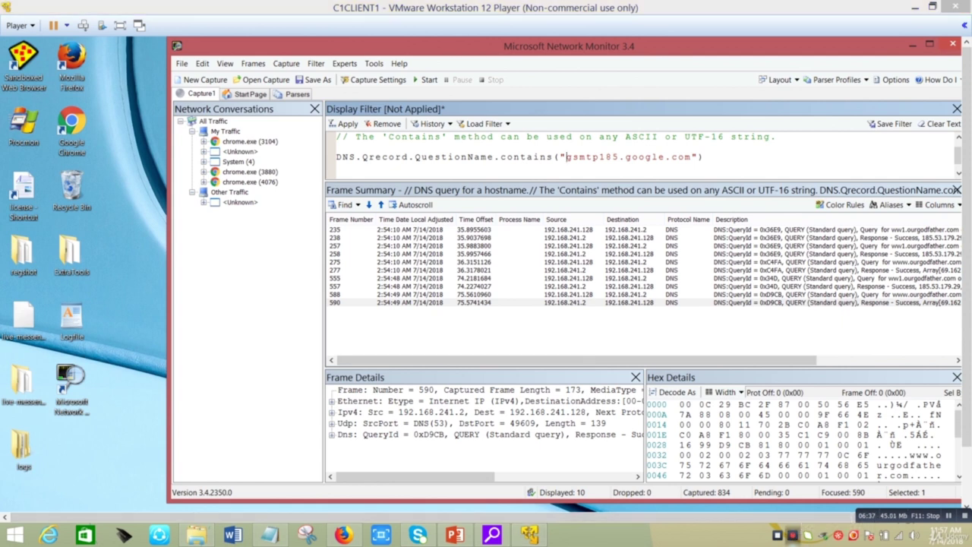
{"action": "key", "text": "ctrl+Return"}
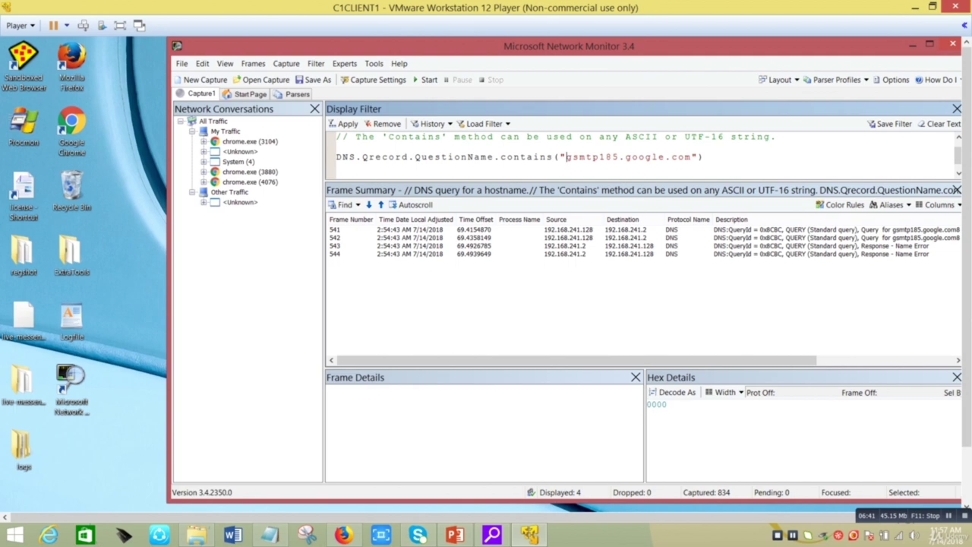
Examine DNS query frame 542, then advance to the Code Based Analysis slide.
{"action": "left_click_drag", "start_coordinate": [515, 51], "coordinate": [401, 50]}
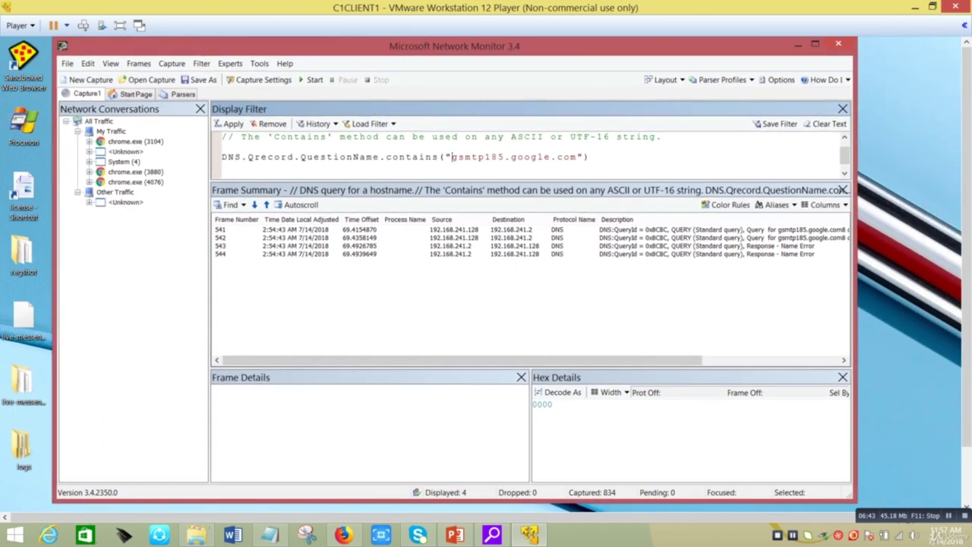
{"action": "left_click", "coordinate": [379, 237]}
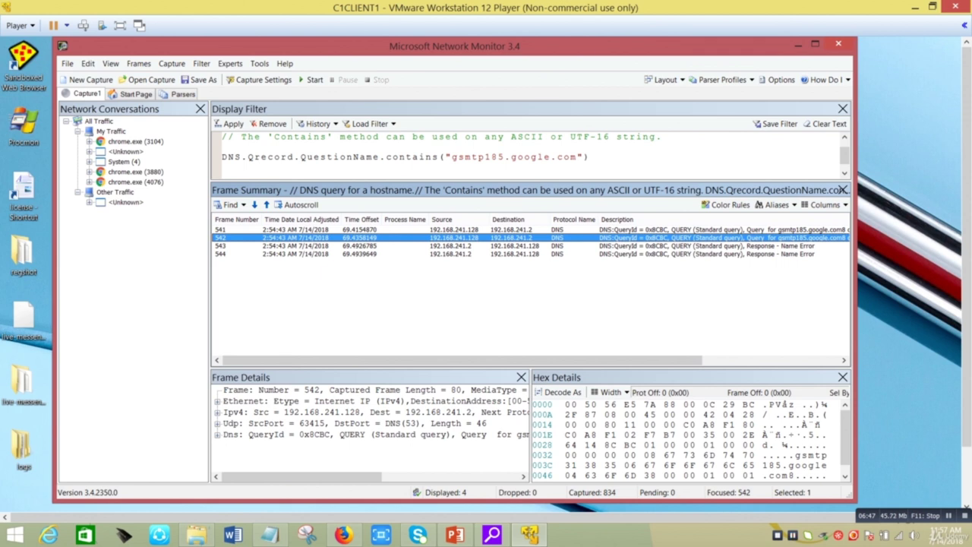
{"action": "left_click_drag", "start_coordinate": [462, 360], "coordinate": [564, 360]}
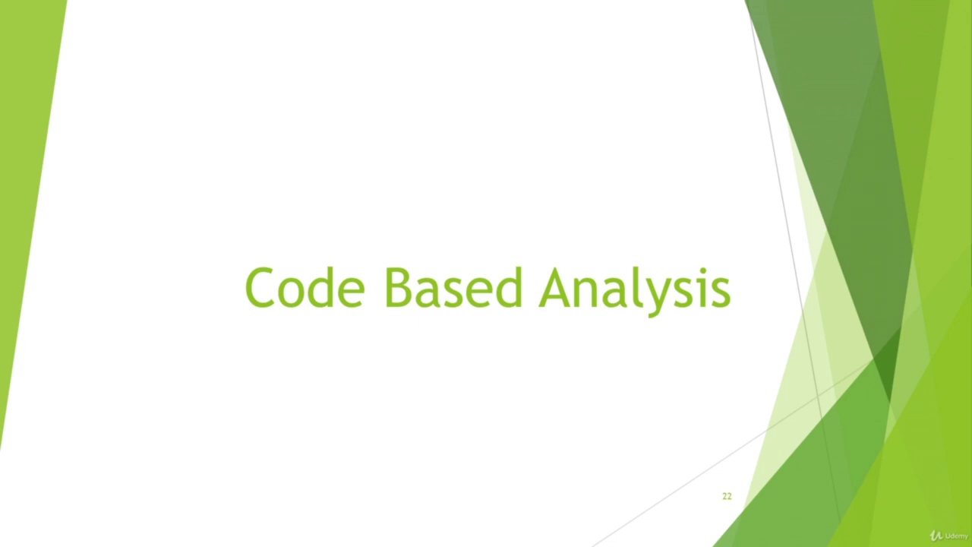
{"action": "key", "text": "Right"}
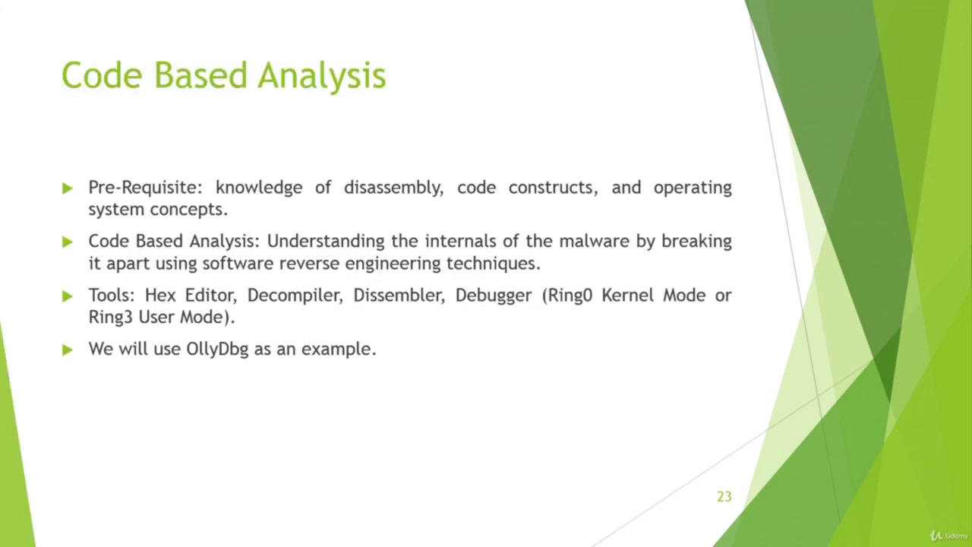